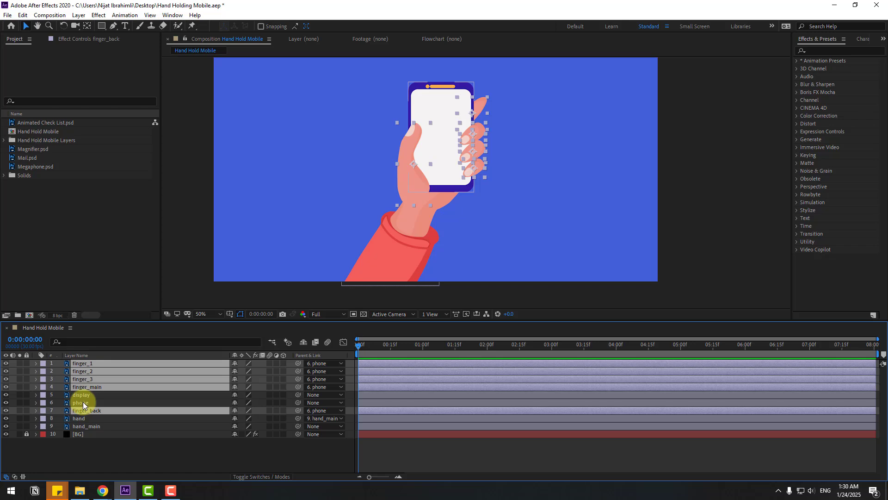
Parent the phone layer to the hand layer, and the display layer to the phone layer
{"action": "left_click", "coordinate": [82, 402]}
{"action": "left_click_drag", "start_coordinate": [165, 400], "coordinate": [78, 418]}
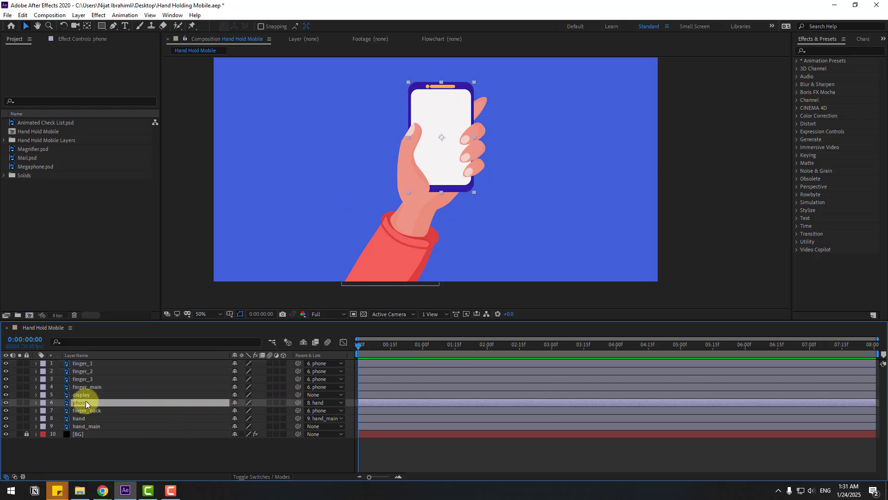
{"action": "left_click", "coordinate": [82, 395]}
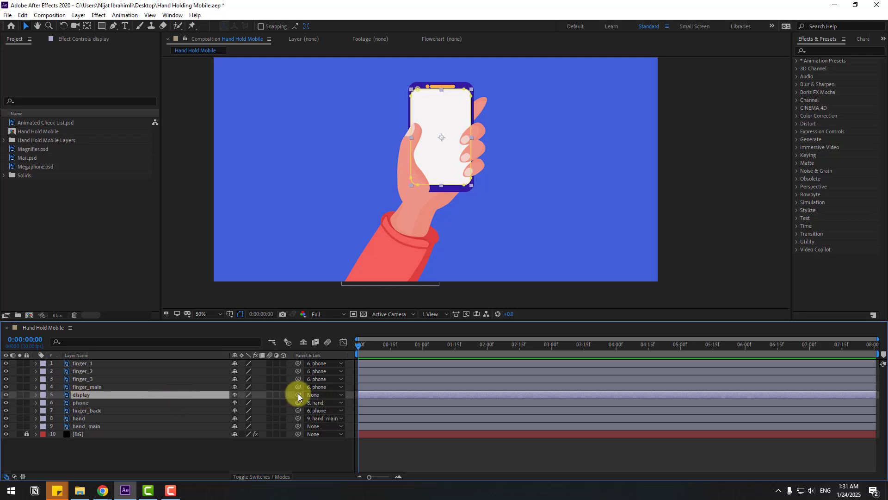
{"action": "left_click_drag", "start_coordinate": [298, 395], "coordinate": [77, 402]}
{"action": "left_click", "coordinate": [86, 457]}
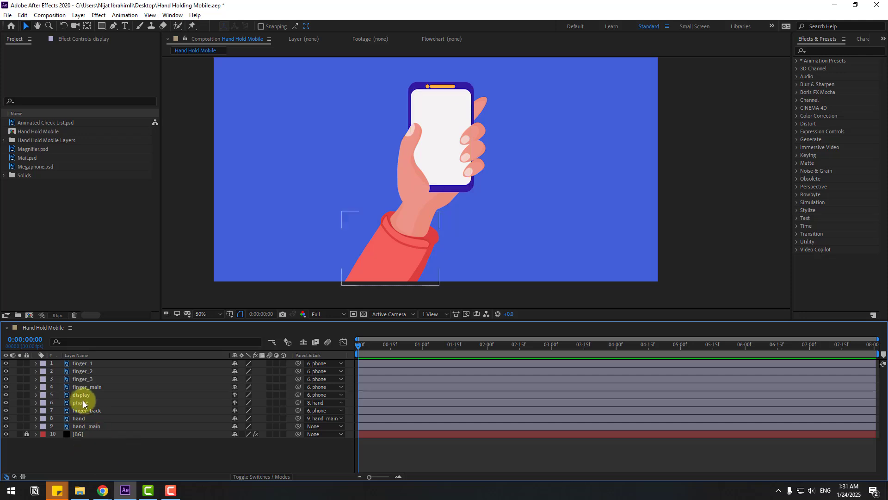
Pre-compose the display layer as "Display", moving all attributes into the new composition
{"action": "left_click", "coordinate": [82, 396]}
{"action": "right_click", "coordinate": [83, 396]}
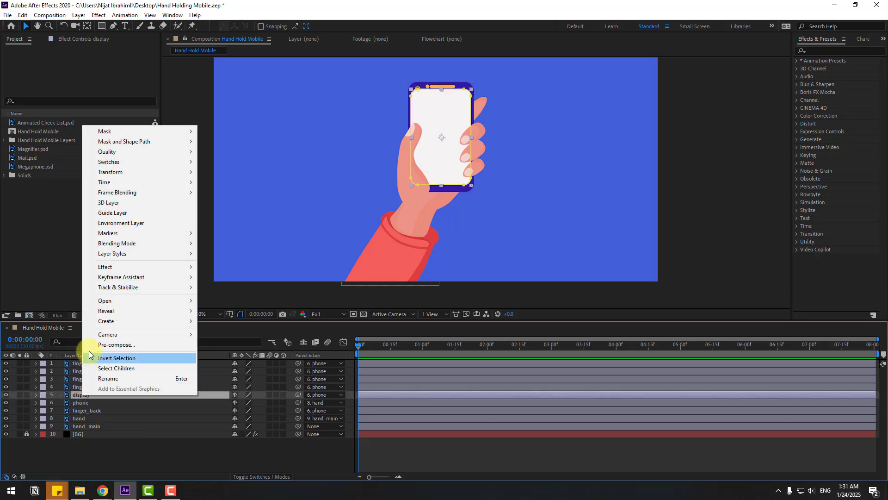
{"action": "left_click", "coordinate": [103, 346]}
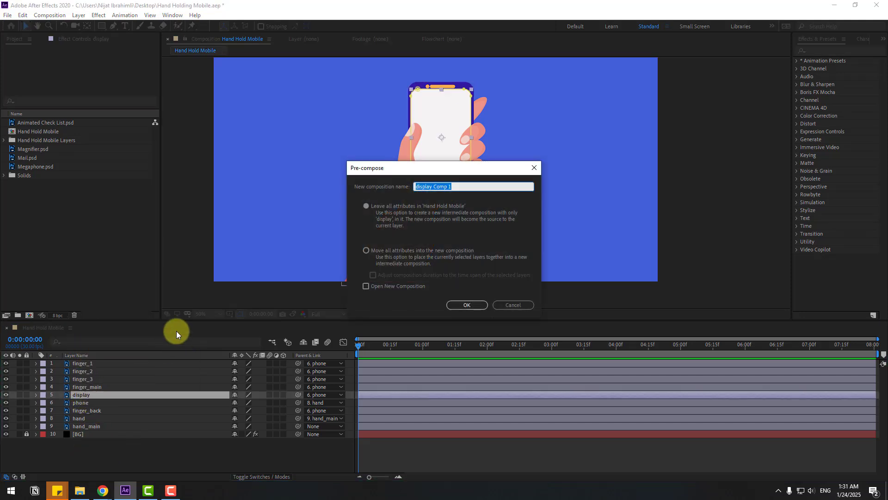
{"action": "type", "text": "Display"}
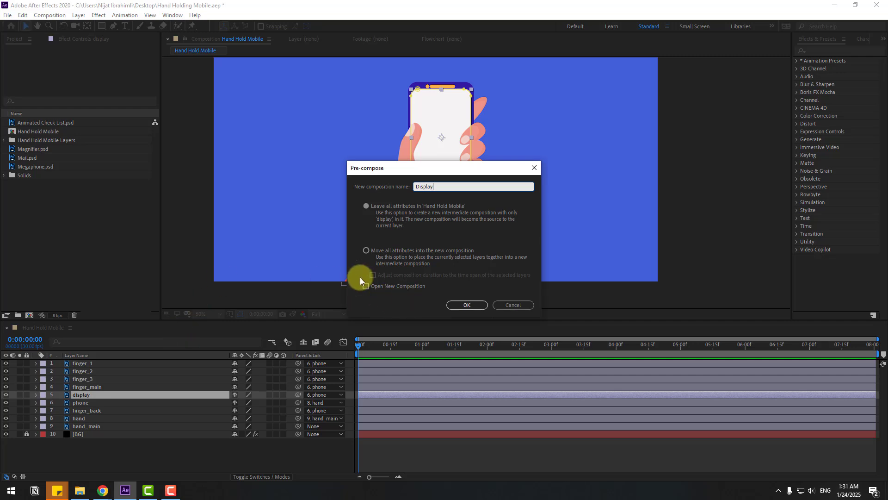
{"action": "left_click", "coordinate": [365, 250]}
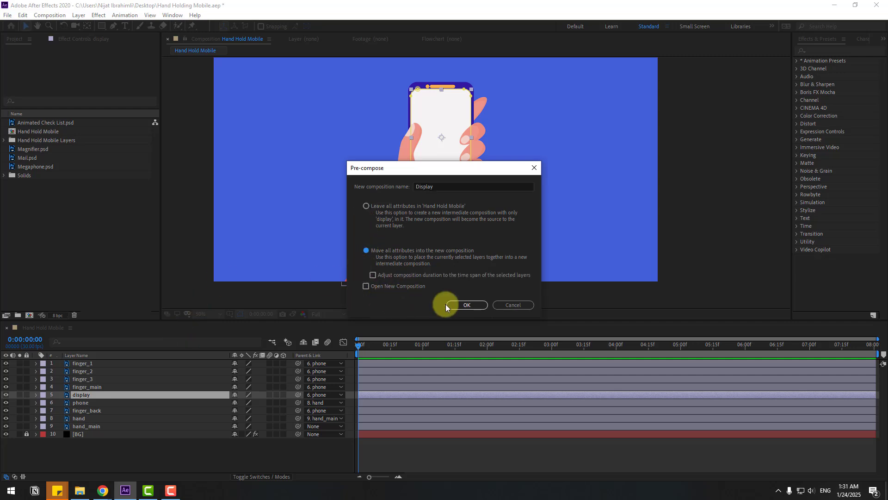
{"action": "left_click", "coordinate": [467, 305]}
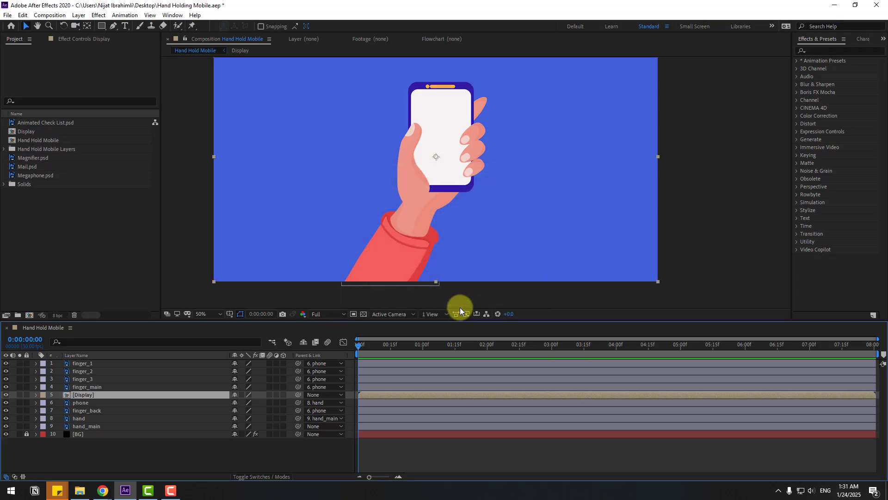
Inspect the Display composition's contents, return to Hand Hold Mobile and parent the Display layer to the phone layer
{"action": "double_click", "coordinate": [77, 395]}
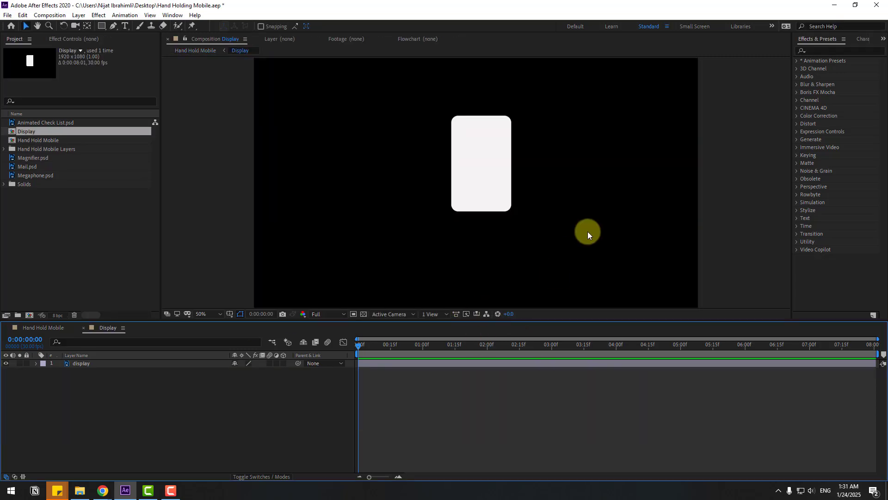
{"action": "left_click", "coordinate": [491, 188]}
{"action": "left_click", "coordinate": [132, 383]}
{"action": "left_click", "coordinate": [43, 328]}
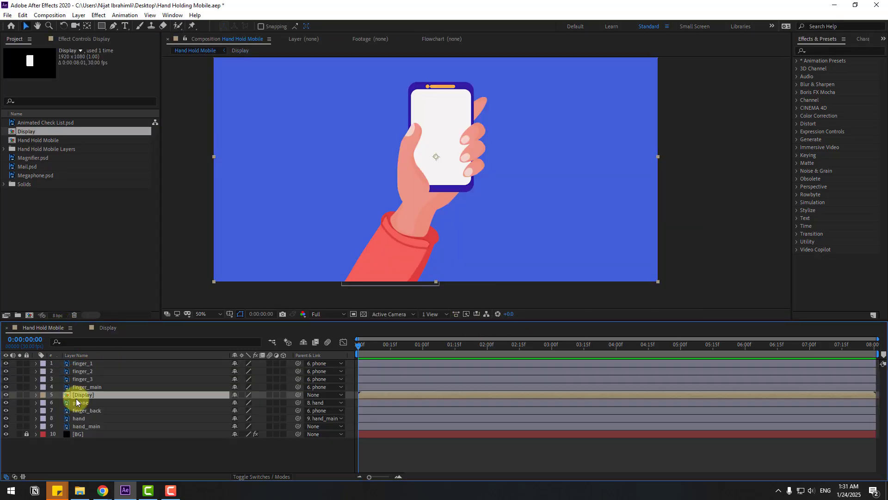
{"action": "left_click_drag", "start_coordinate": [297, 395], "coordinate": [86, 404]}
Try out the rotation of the hand_main and hand layers, restoring their original angles
{"action": "left_click", "coordinate": [87, 427]}
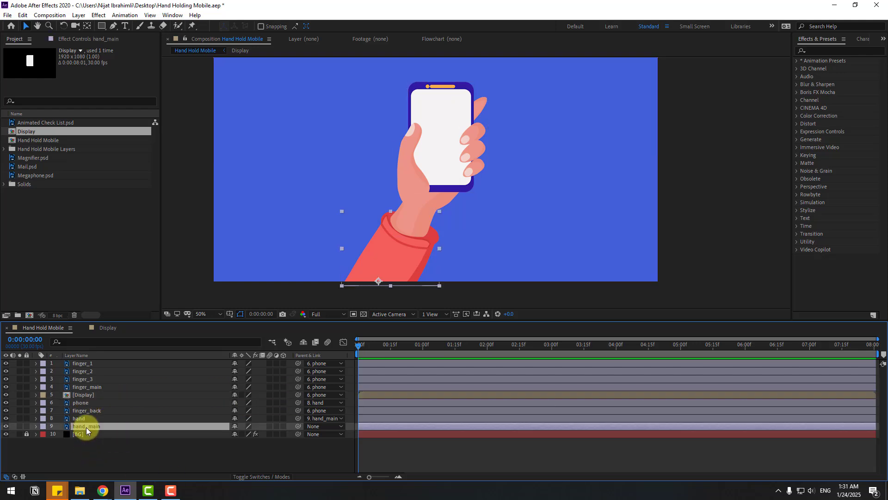
{"action": "key", "text": "r"}
{"action": "left_click_drag", "start_coordinate": [244, 434], "coordinate": [244, 433]}
{"action": "key", "text": "ctrl+z"}
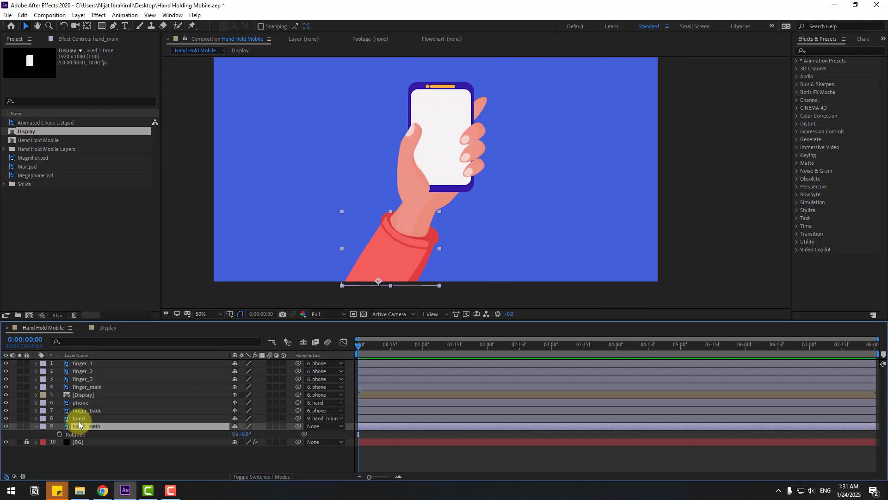
{"action": "left_click", "coordinate": [76, 418], "text": "ctrl"}
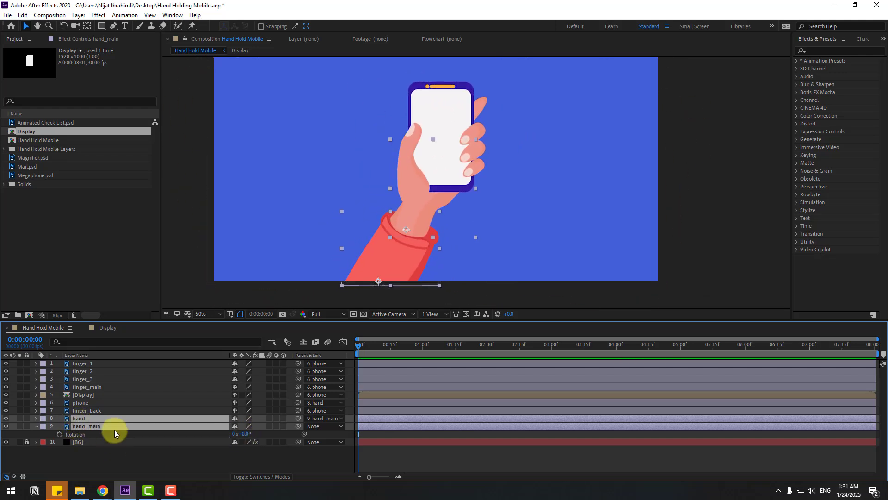
{"action": "key", "text": "r"}
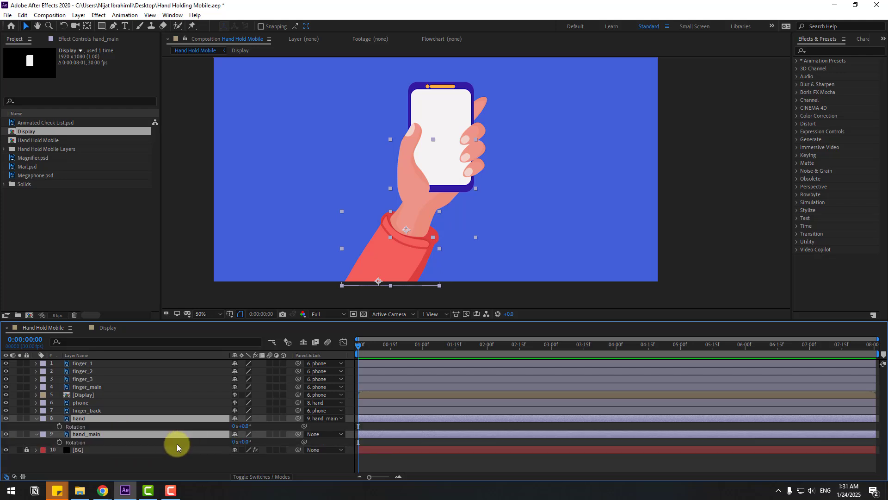
{"action": "mouse_move", "coordinate": [238, 426]}
{"action": "left_mouse_down"}
{"action": "mouse_move", "coordinate": [252, 426]}
{"action": "mouse_move", "coordinate": [229, 429]}
{"action": "mouse_move", "coordinate": [249, 427]}
{"action": "mouse_move", "coordinate": [237, 426]}
{"action": "left_mouse_up"}
{"action": "left_click", "coordinate": [36, 418]}
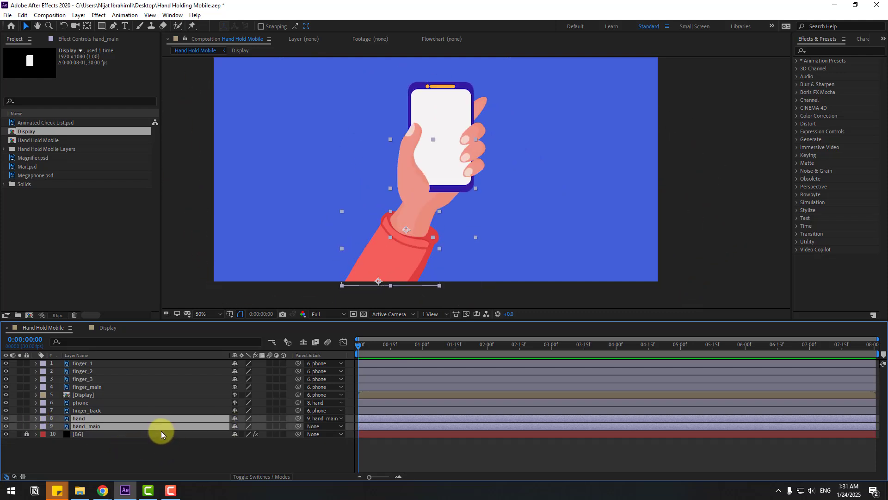
{"action": "left_click", "coordinate": [115, 441]}
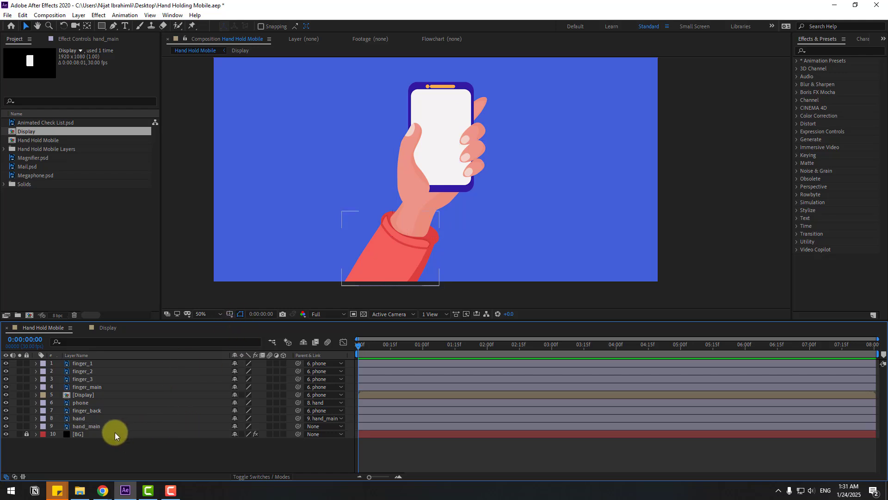
Rotate the hand_main layer to about 41° and start keyframing its Rotation at 0:00:00:00
{"action": "left_click", "coordinate": [91, 426]}
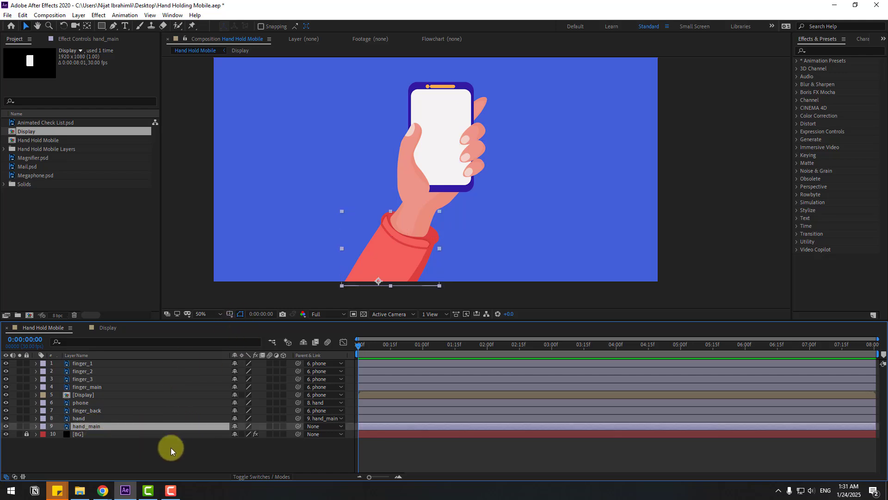
{"action": "key", "text": "r"}
{"action": "left_click_drag", "start_coordinate": [244, 438], "coordinate": [262, 436]}
{"action": "left_click", "coordinate": [65, 451]}
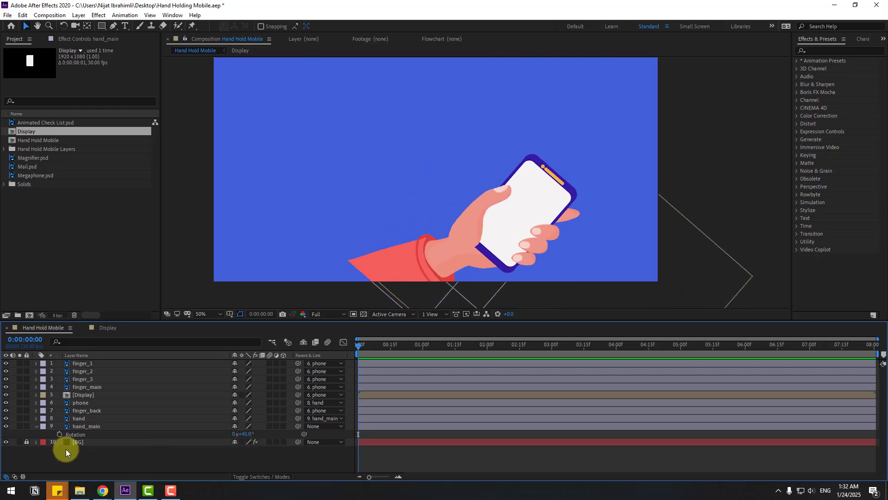
{"action": "left_click", "coordinate": [59, 435]}
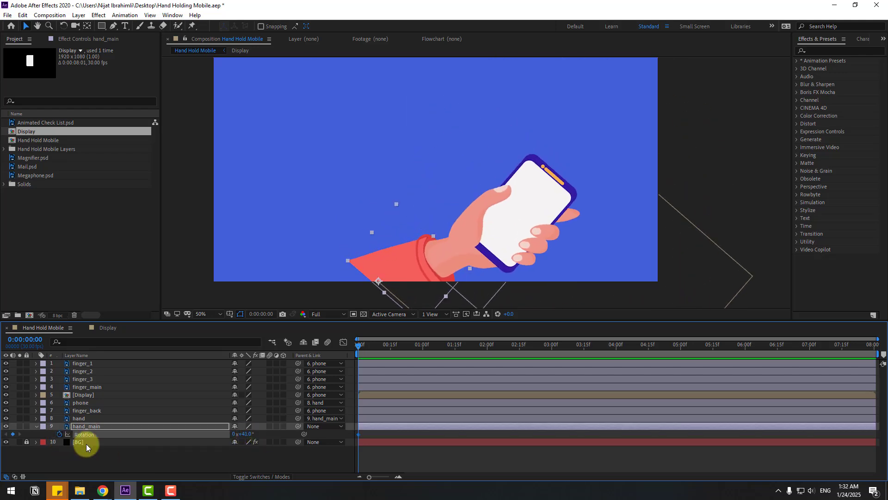
Try a rotation of 25° on hand_main's first keyframe and undo it
{"action": "left_click", "coordinate": [246, 435]}
{"action": "key", "text": "Return"}
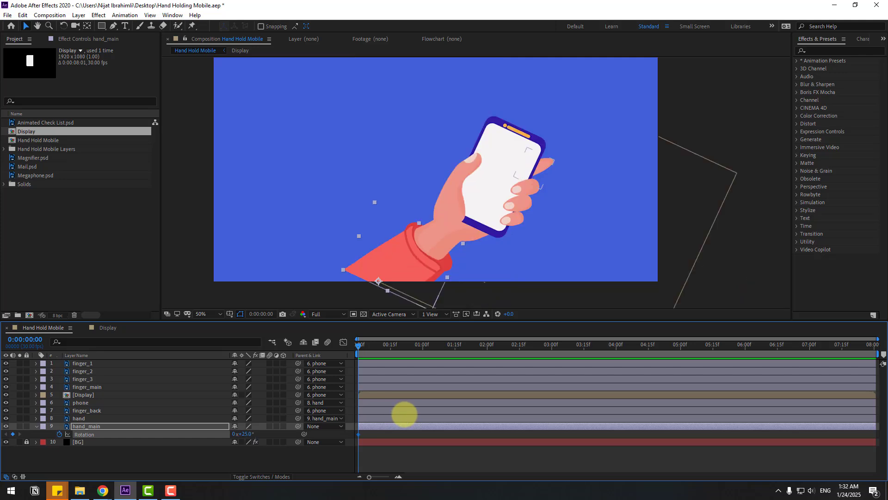
{"action": "key", "text": "ctrl+z"}
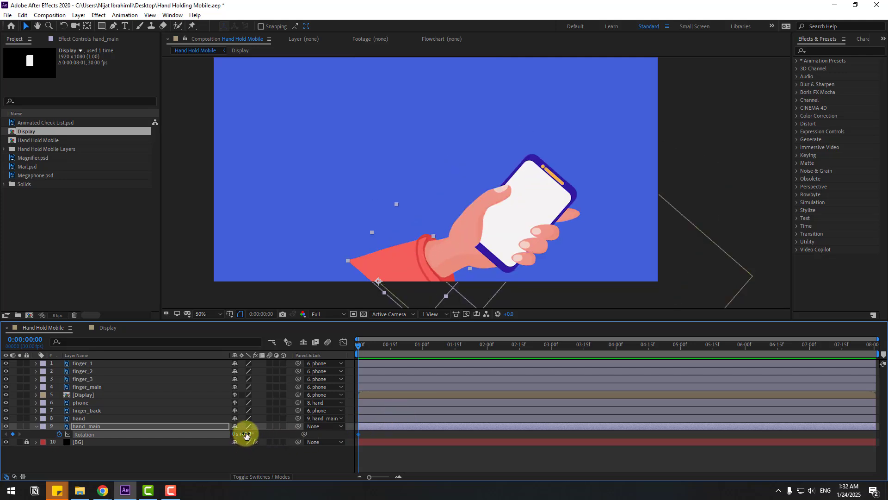
Set hand_main's rotation to 50° on its first keyframe
{"action": "left_click", "coordinate": [247, 435]}
{"action": "type", "text": "50"}
{"action": "key", "text": "Return"}
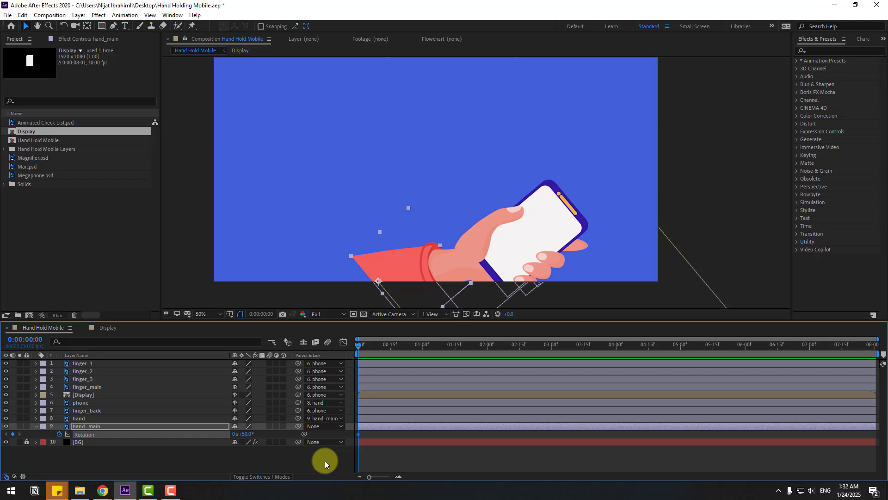
Add hand_main Rotation keyframes of -25° at 0:00:00:10 and 15° at 0:00:00:20
{"action": "key", "text": "shift+Page_Down"}
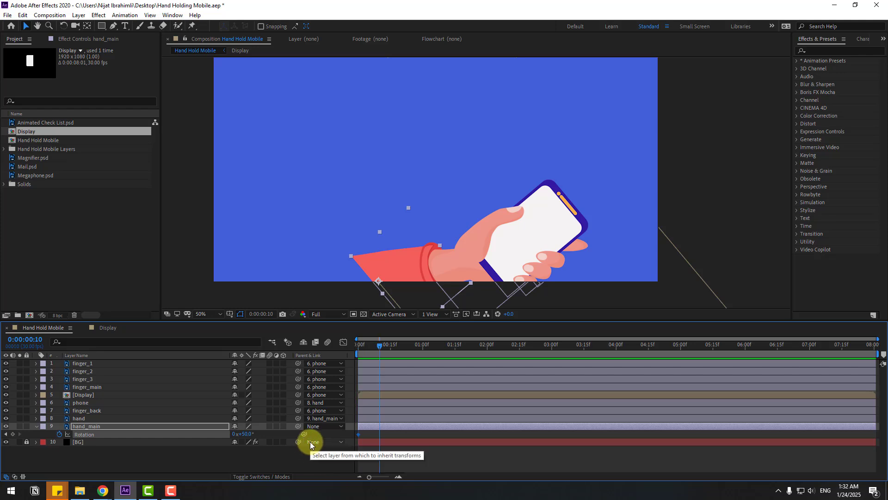
{"action": "left_click", "coordinate": [247, 434]}
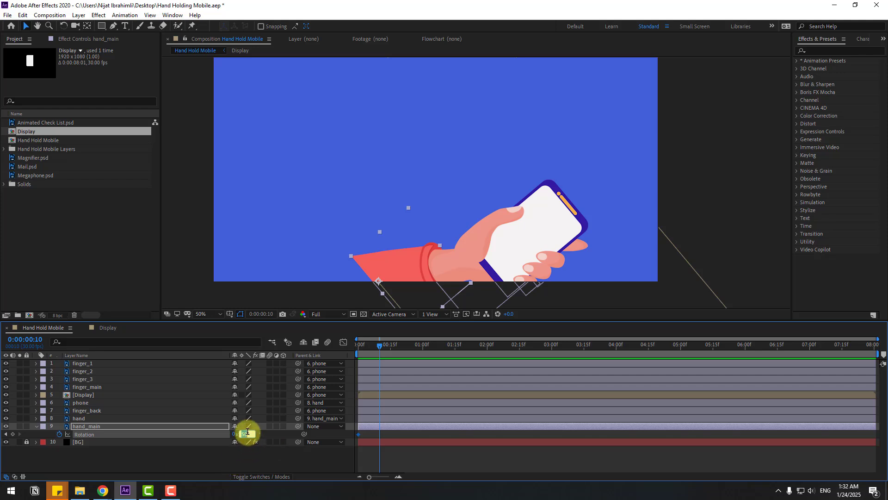
{"action": "type", "text": "-25"}
{"action": "key", "text": "Return"}
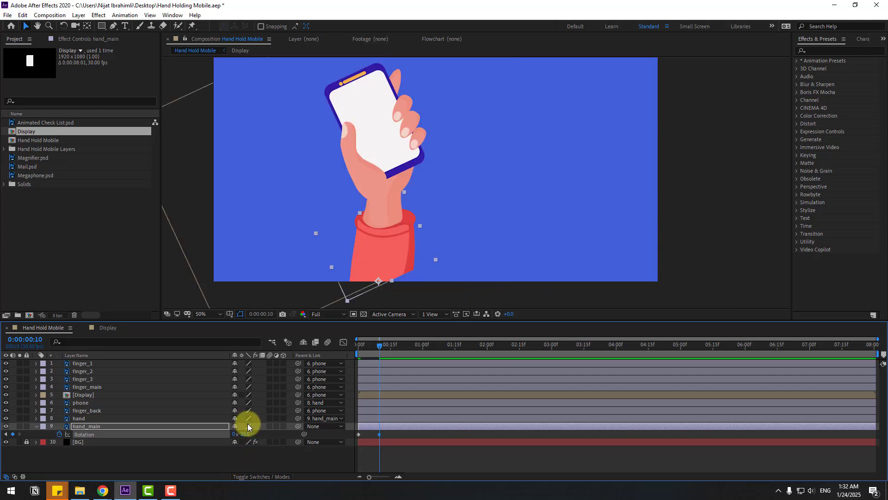
{"action": "key", "text": "shift+Page_Down"}
{"action": "left_click", "coordinate": [245, 434]}
{"action": "type", "text": "15"}
{"action": "key", "text": "Return"}
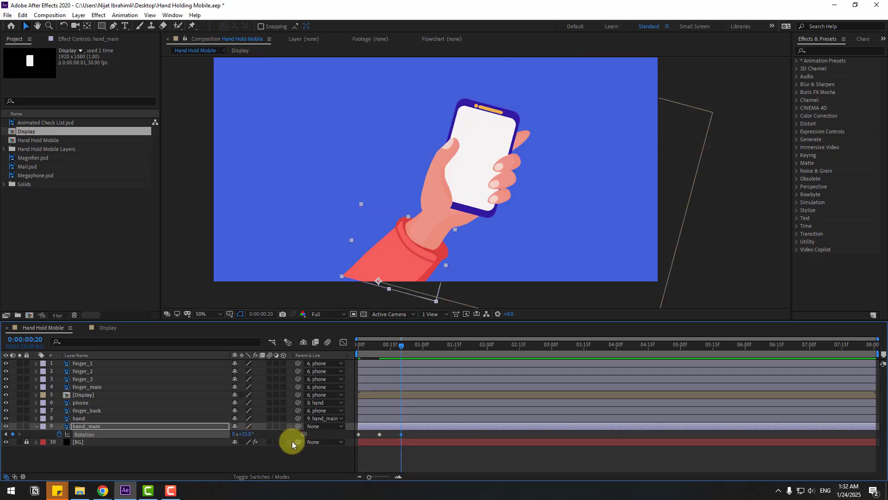
Add hand_main Rotation keyframes of -7° at 0:00:01:00 and 3° at 0:00:01:10
{"action": "key", "text": "shift+Page_Down"}
{"action": "left_click", "coordinate": [246, 433]}
{"action": "type", "text": "-"}
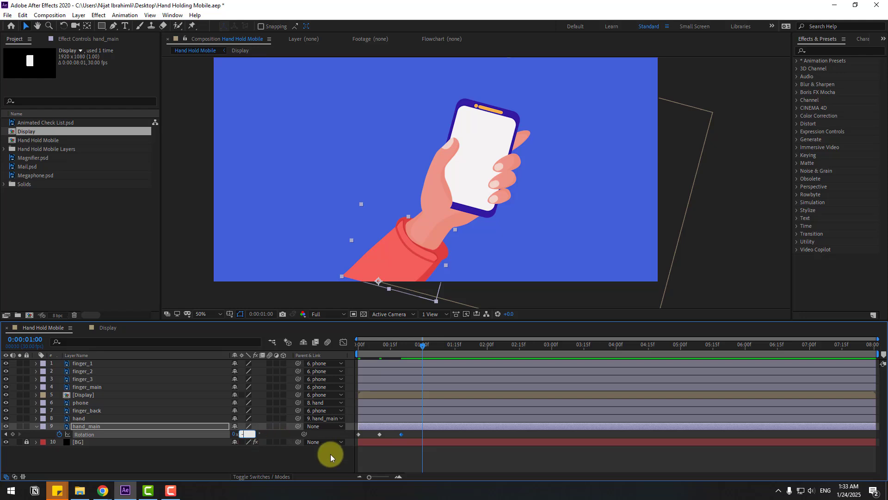
{"action": "type", "text": "7"}
{"action": "key", "text": "Return"}
{"action": "key", "text": "shift+Page_Down"}
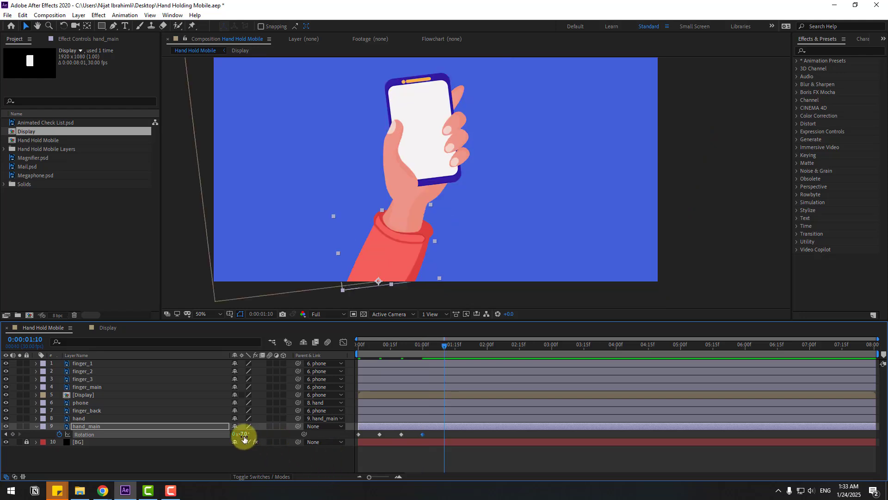
{"action": "left_click", "coordinate": [244, 435]}
{"action": "type", "text": "3"}
{"action": "key", "text": "Return"}
Add hand_main Rotation keyframes of -1.5° at 0:00:01:20 and 0° at 0:00:02:00
{"action": "key", "text": "shift+Page_Down"}
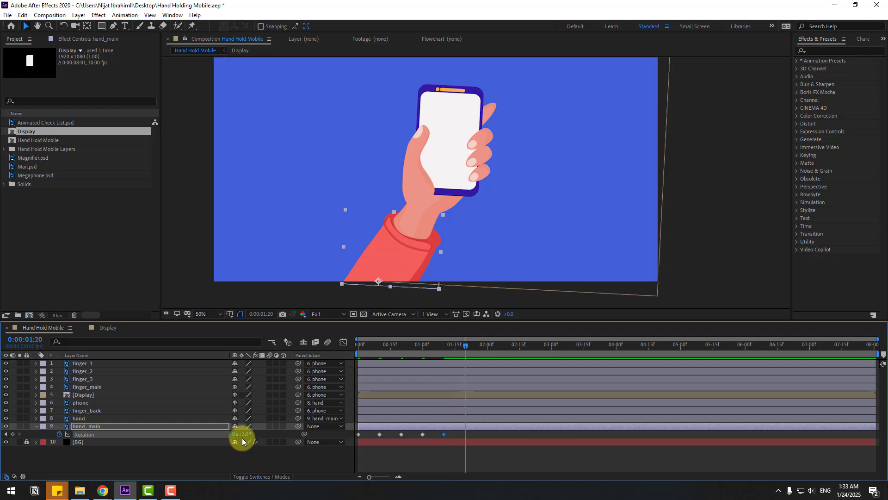
{"action": "left_click", "coordinate": [242, 435]}
{"action": "type", "text": "-1.5"}
{"action": "key", "text": "Return"}
{"action": "key", "text": "shift+Page_Down"}
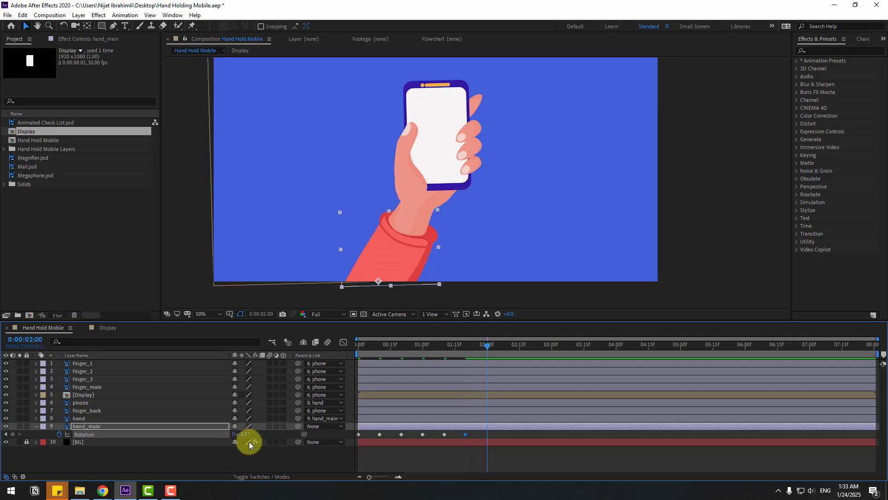
{"action": "left_click", "coordinate": [237, 437]}
{"action": "type", "text": "0"}
{"action": "key", "text": "Return"}
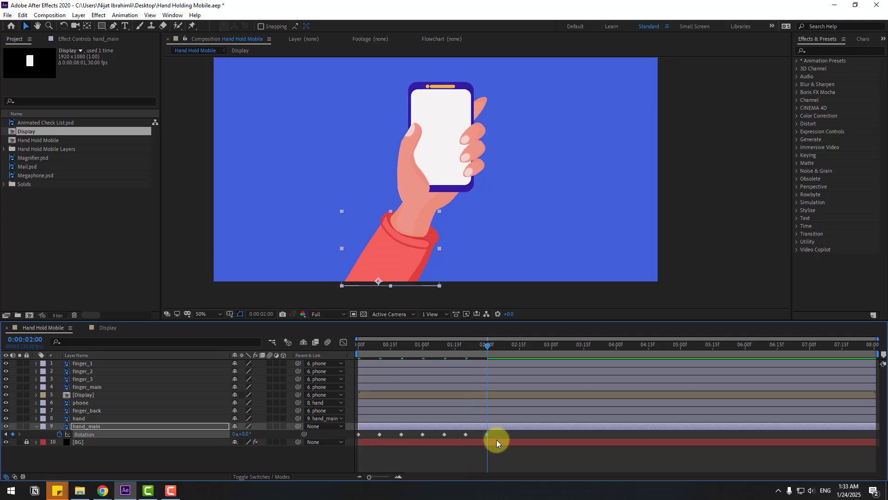
Apply Easy Ease to all of hand_main's Rotation keyframes and preview the swinging motion
{"action": "left_click_drag", "start_coordinate": [497, 439], "coordinate": [342, 442]}
{"action": "right_click", "coordinate": [357, 434]}
{"action": "mouse_move", "coordinate": [363, 427]}
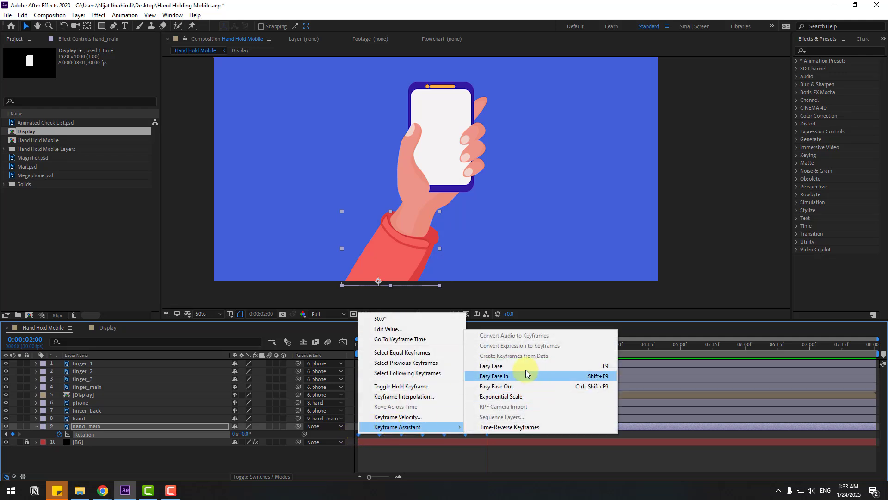
{"action": "left_click", "coordinate": [603, 366]}
{"action": "key", "text": "space"}
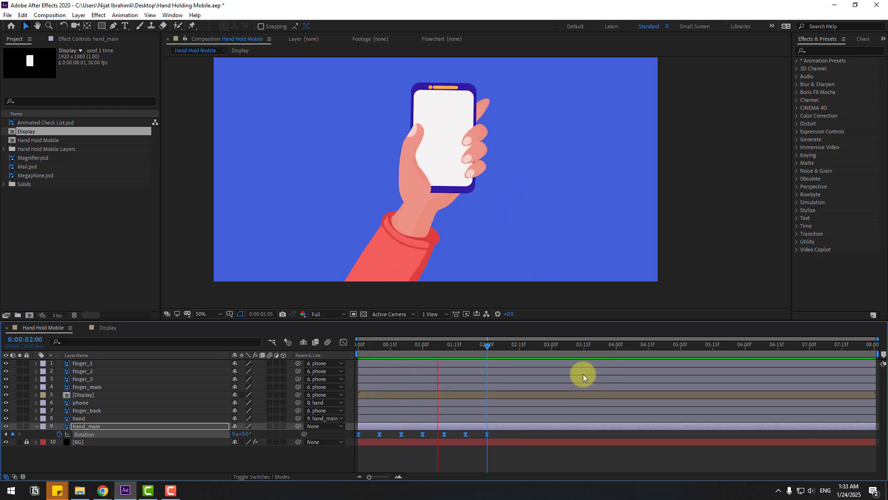
{"action": "key", "text": "space"}
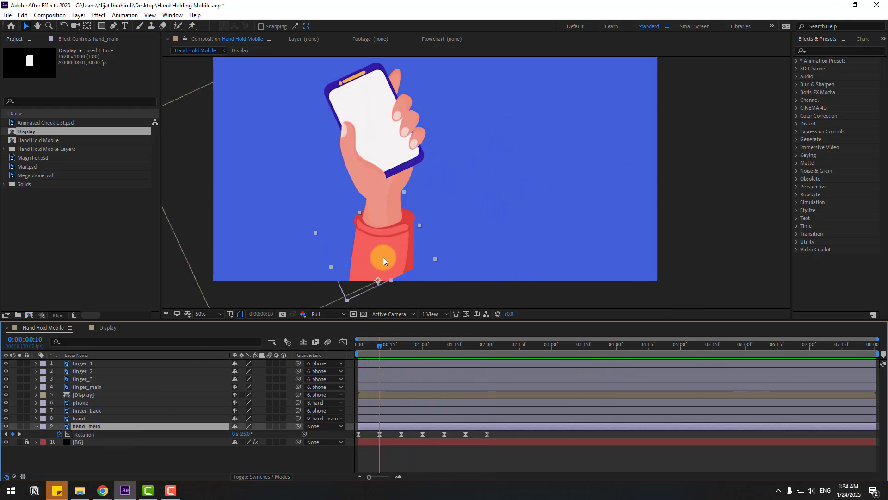
Move the hand_main layer slightly down in the composition at 0:00:00:10 and deselect it
{"action": "left_click_drag", "start_coordinate": [385, 254], "coordinate": [387, 270]}
{"action": "left_click", "coordinate": [391, 295]}
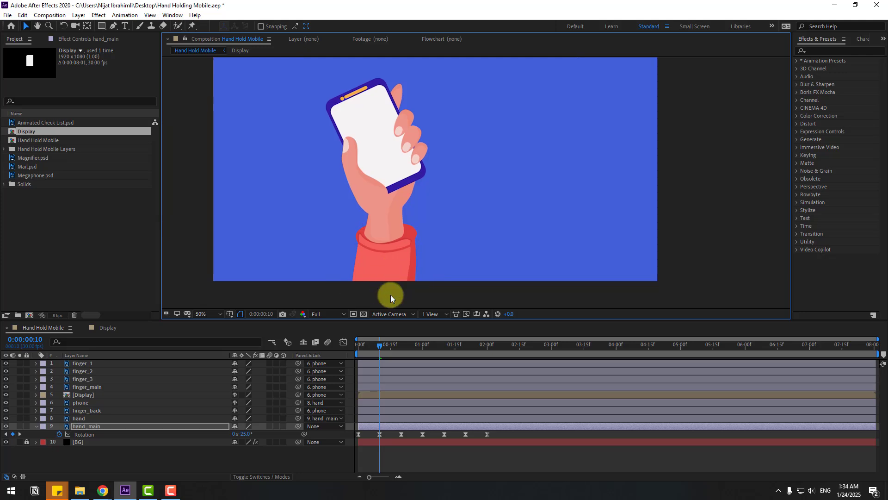
Preview the swinging entrance from the start of the Hand Hold Mobile composition
{"action": "key", "text": "space"}
{"action": "left_click", "coordinate": [412, 281]}
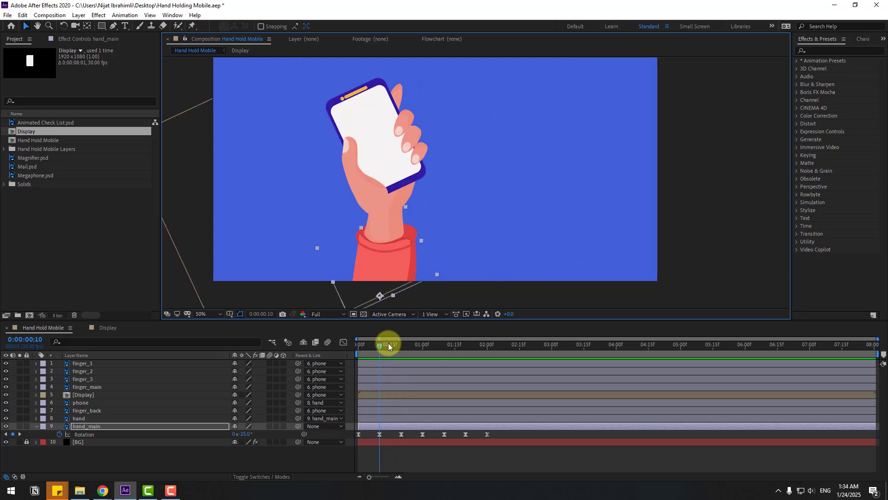
{"action": "left_click_drag", "start_coordinate": [388, 343], "coordinate": [351, 354]}
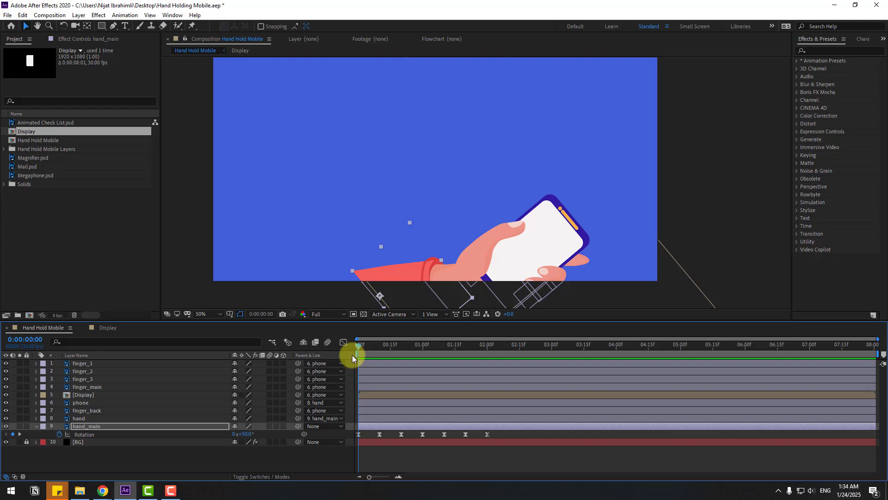
{"action": "left_click", "coordinate": [390, 293]}
{"action": "key", "text": "space"}
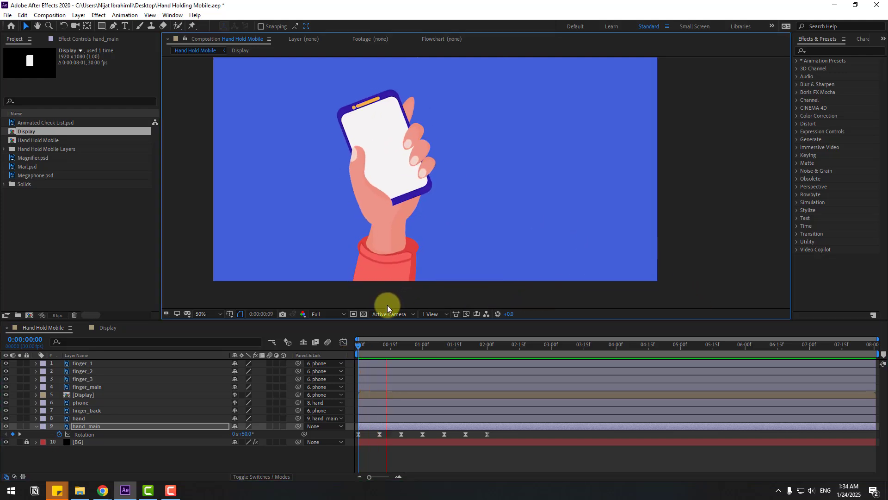
{"action": "scroll", "coordinate": [520, 247], "scroll_direction": "down", "scroll_amount": 2}
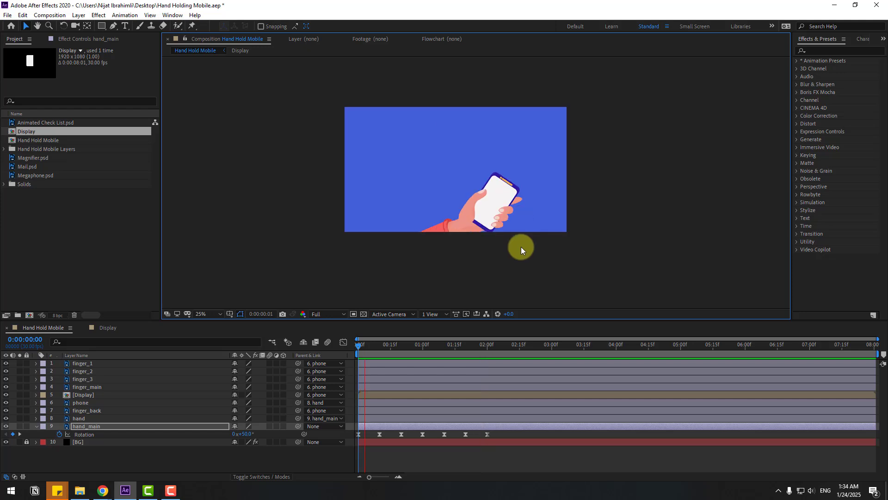
Scale the hand_main layer up to 119%
{"action": "left_click", "coordinate": [218, 426]}
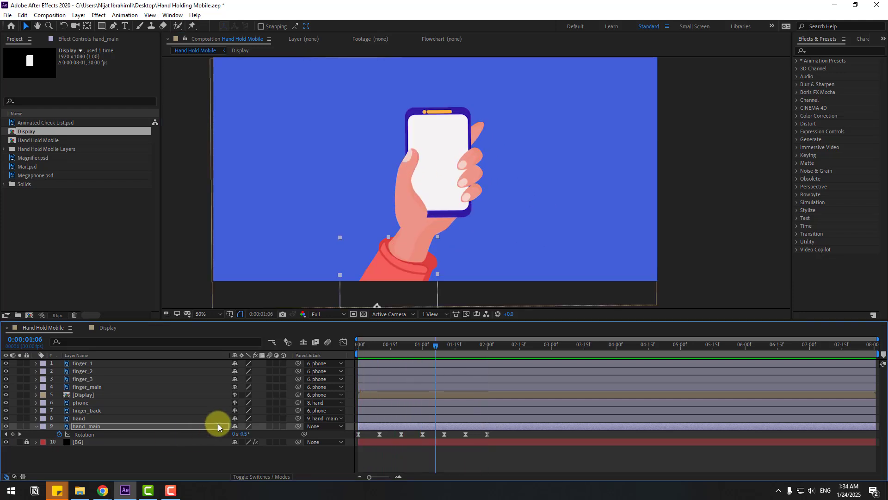
{"action": "key", "text": "s"}
{"action": "left_click_drag", "start_coordinate": [244, 433], "coordinate": [257, 433]}
{"action": "scroll", "coordinate": [470, 240], "scroll_direction": "down", "scroll_amount": 2}
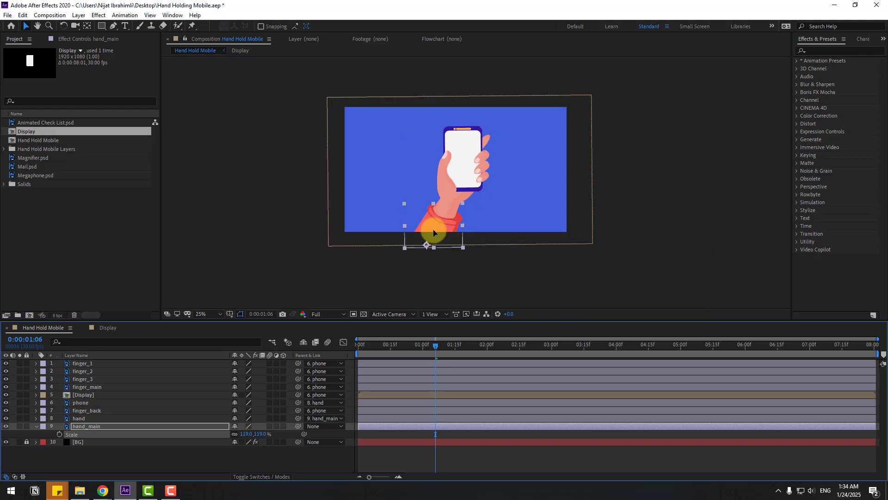
Nudge hand_main slightly left and down in the frame, preview the swing, and collapse the layer's properties
{"action": "key", "text": "space"}
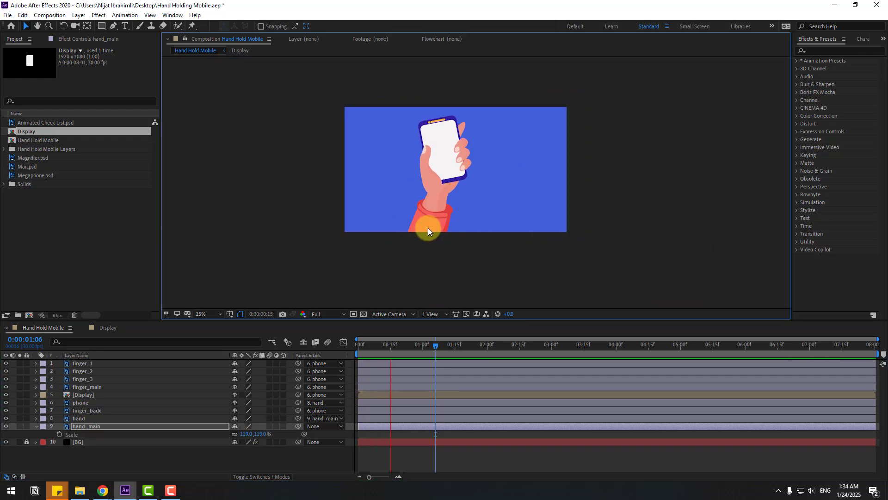
{"action": "key", "text": "space"}
{"action": "key", "text": "space"}
{"action": "key", "text": "space"}
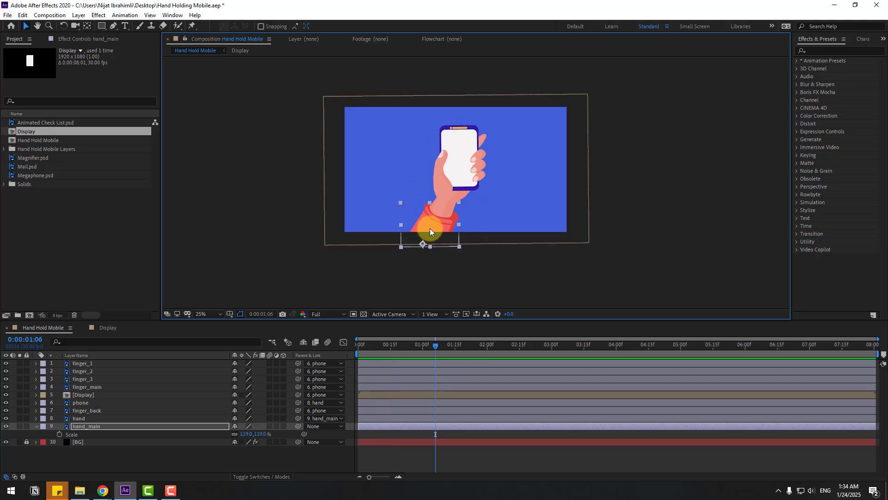
{"action": "key", "text": "space"}
{"action": "key", "text": "space"}
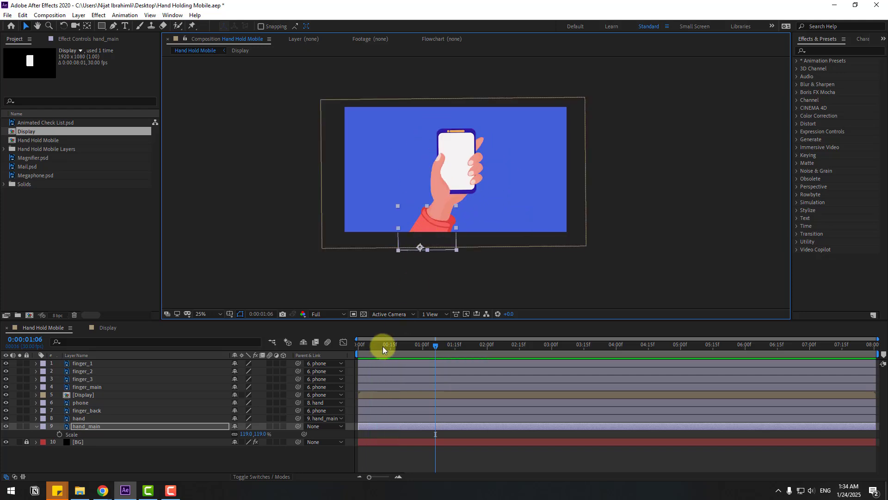
{"action": "left_click_drag", "start_coordinate": [382, 346], "coordinate": [425, 338]}
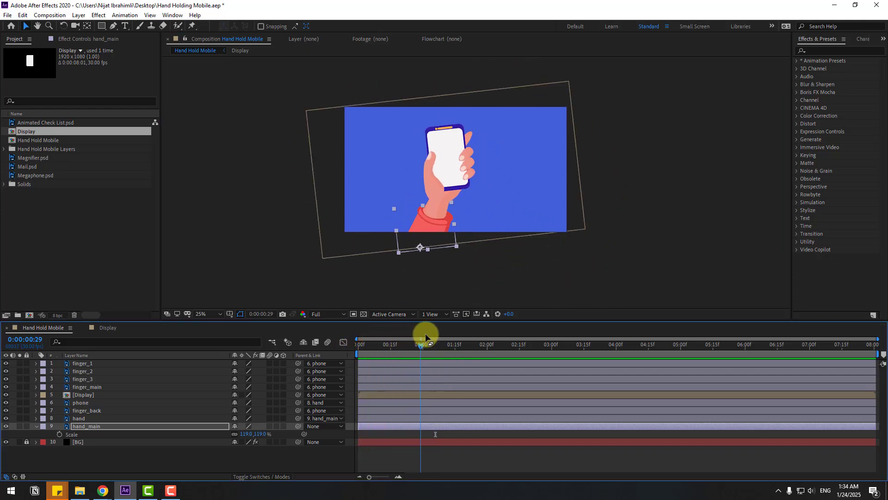
{"action": "key", "text": "space"}
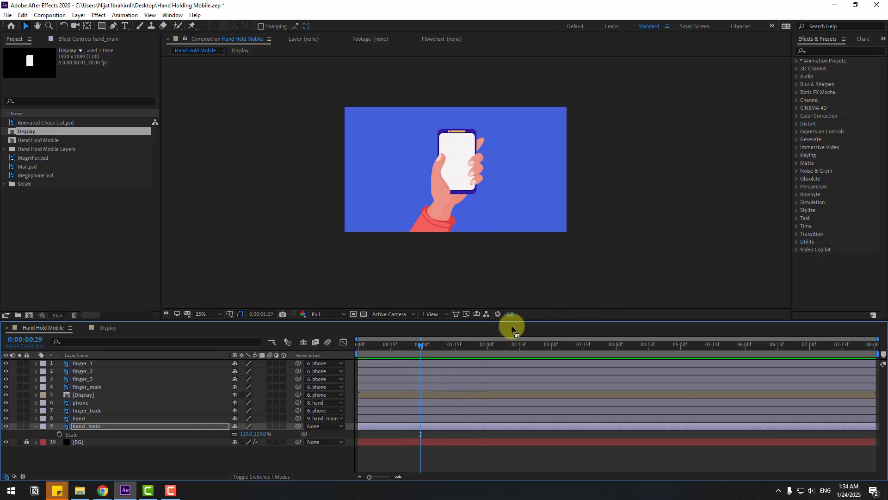
{"action": "key", "text": "space"}
{"action": "left_click", "coordinate": [37, 426]}
{"action": "left_click", "coordinate": [76, 457]}
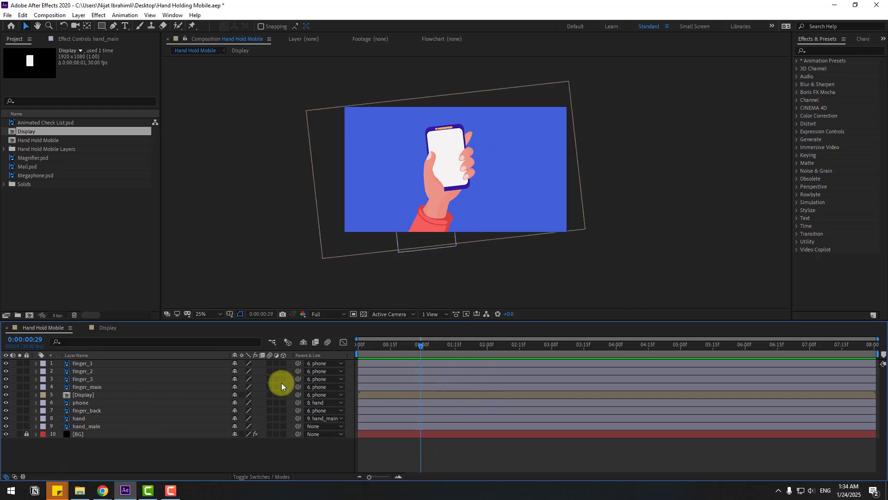
Isolate the finger_main layer, move its anchor point to the base of the thumb, and show all layers again
{"action": "left_click", "coordinate": [93, 388]}
{"action": "scroll", "coordinate": [474, 170], "scroll_direction": "up", "scroll_amount": 2}
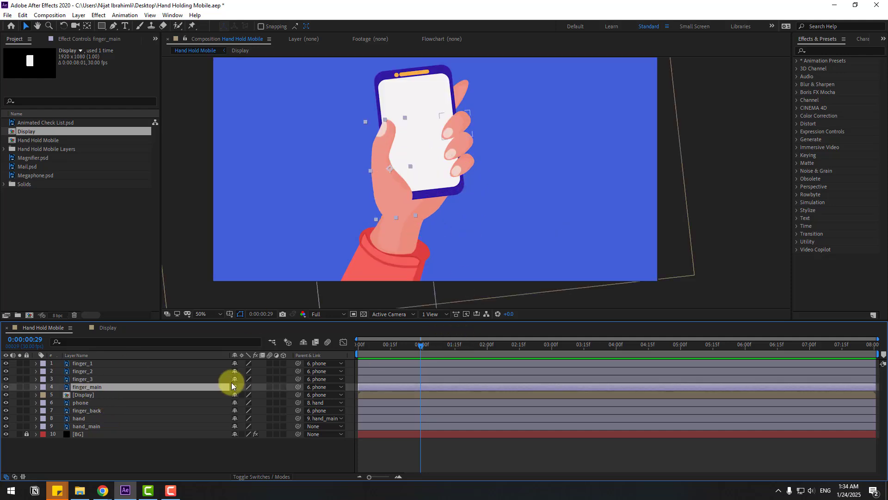
{"action": "left_click", "coordinate": [20, 387]}
{"action": "left_click", "coordinate": [87, 26]}
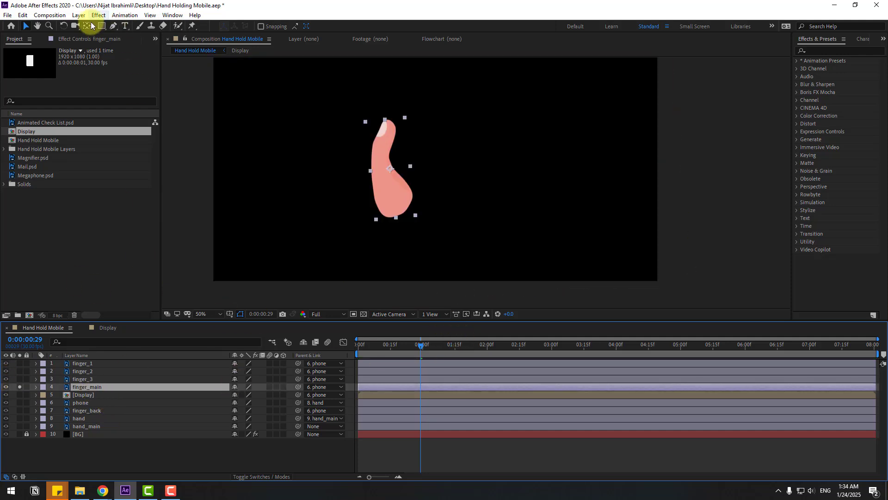
{"action": "left_click_drag", "start_coordinate": [391, 171], "coordinate": [397, 212]}
{"action": "left_click", "coordinate": [26, 26]}
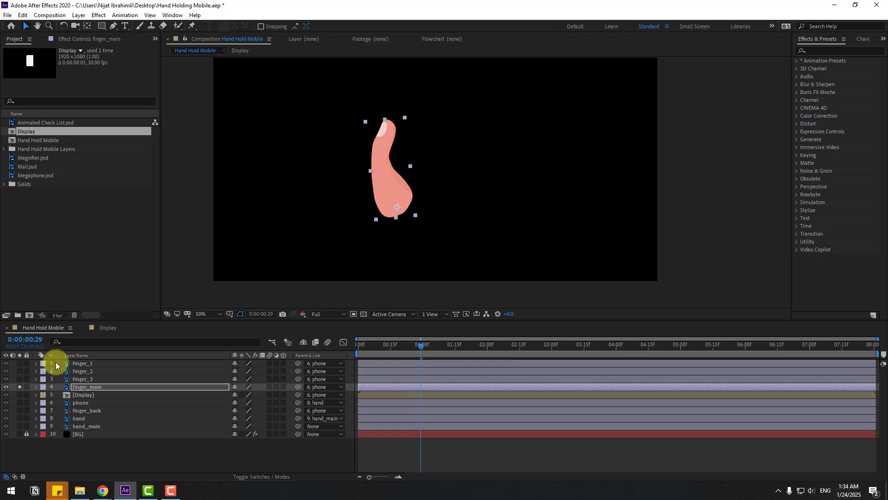
{"action": "left_click", "coordinate": [19, 386]}
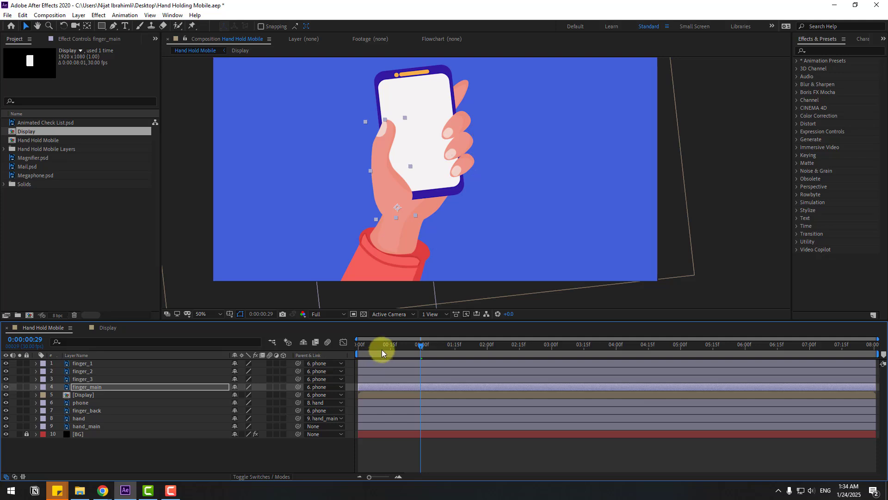
Add a finger_main Rotation keyframe of 32° at 0:00:00:00
{"action": "key", "text": "r"}
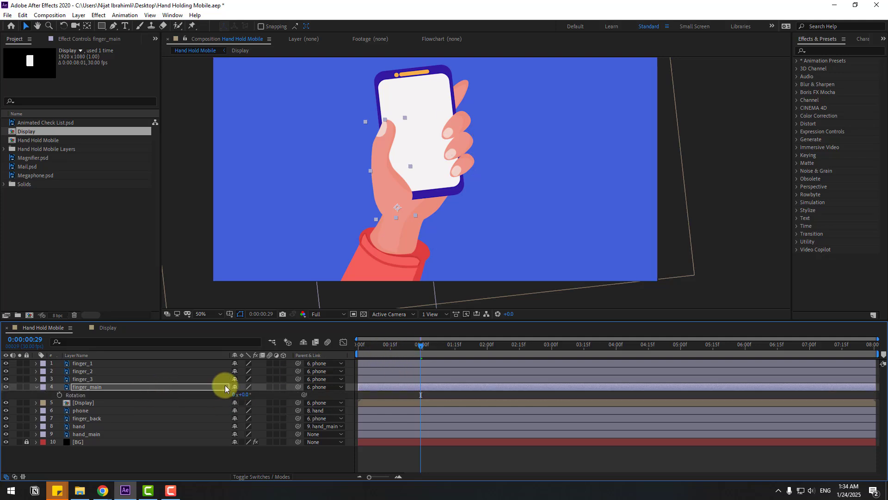
{"action": "left_click_drag", "start_coordinate": [242, 393], "coordinate": [260, 393]}
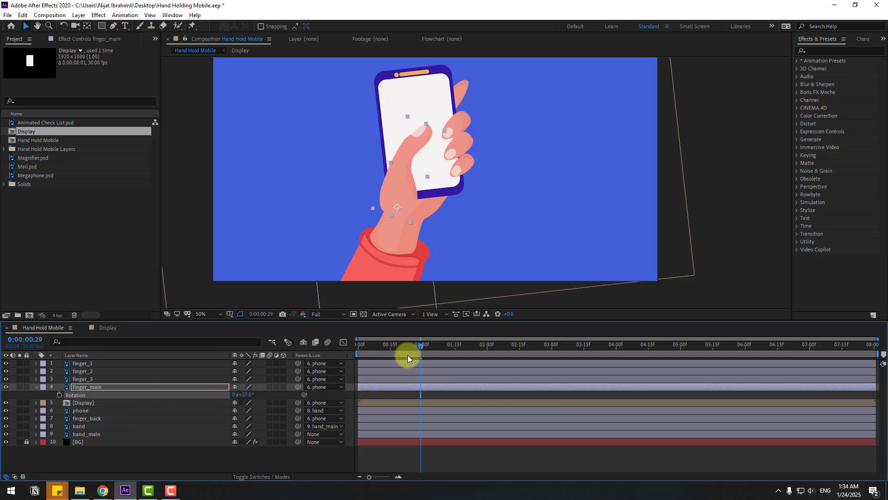
{"action": "left_click_drag", "start_coordinate": [420, 347], "coordinate": [359, 347]}
{"action": "left_click", "coordinate": [59, 394]}
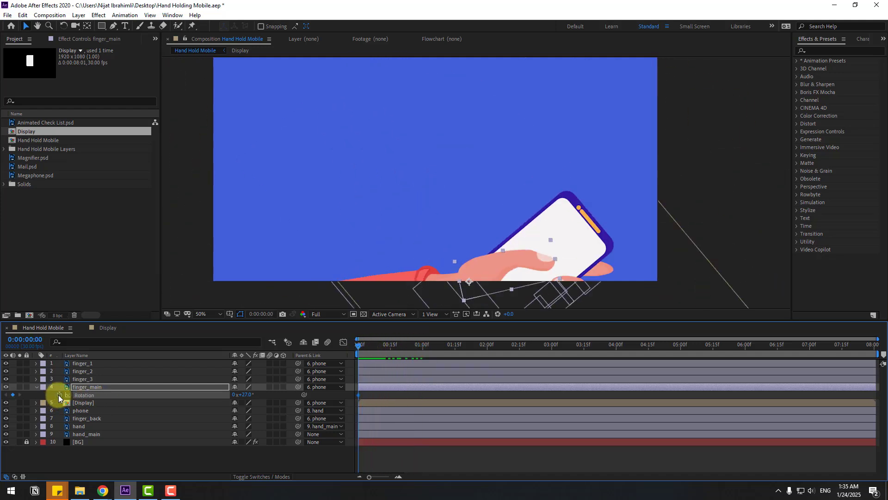
{"action": "left_click_drag", "start_coordinate": [242, 394], "coordinate": [245, 394]}
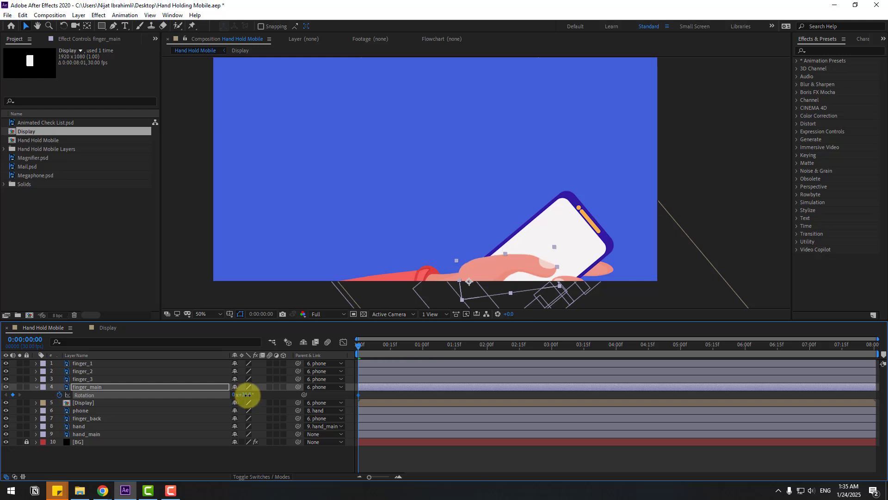
Add finger_main Rotation keyframes with a slightly negative angle at 0:00:00:09 and 3° at 0:00:00:17
{"action": "left_click_drag", "start_coordinate": [364, 349], "coordinate": [376, 348]}
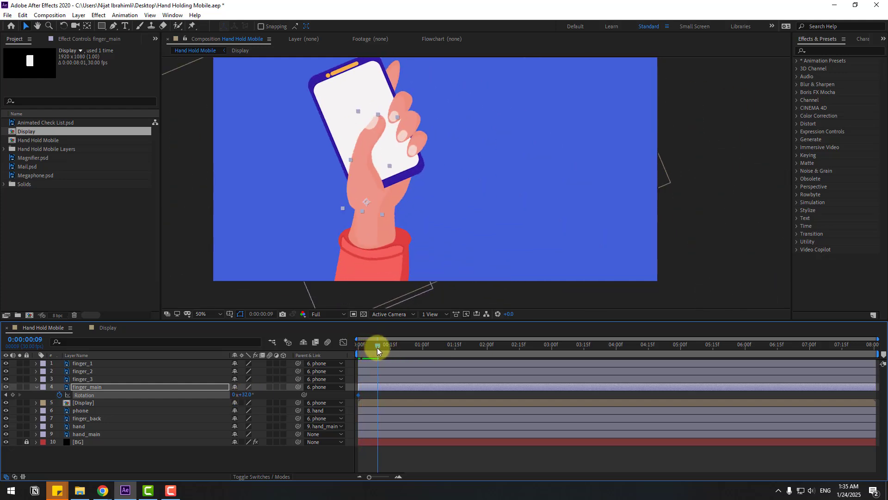
{"action": "left_click_drag", "start_coordinate": [239, 394], "coordinate": [230, 395]}
{"action": "left_click_drag", "start_coordinate": [387, 348], "coordinate": [394, 349]}
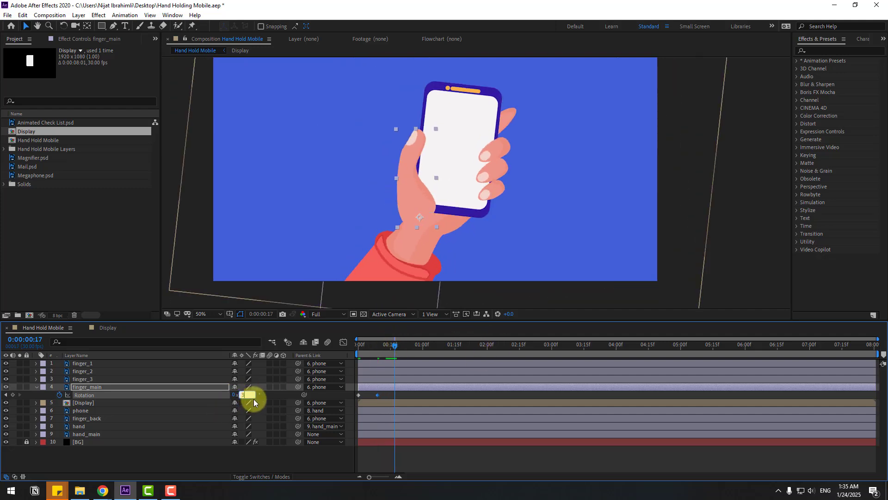
{"action": "type", "text": "3"}
{"action": "key", "text": "Return"}
Add a finger_main Rotation keyframe of 0° at 0:00:00:25
{"action": "left_click", "coordinate": [408, 347]}
{"action": "left_click_drag", "start_coordinate": [408, 347], "coordinate": [412, 347]}
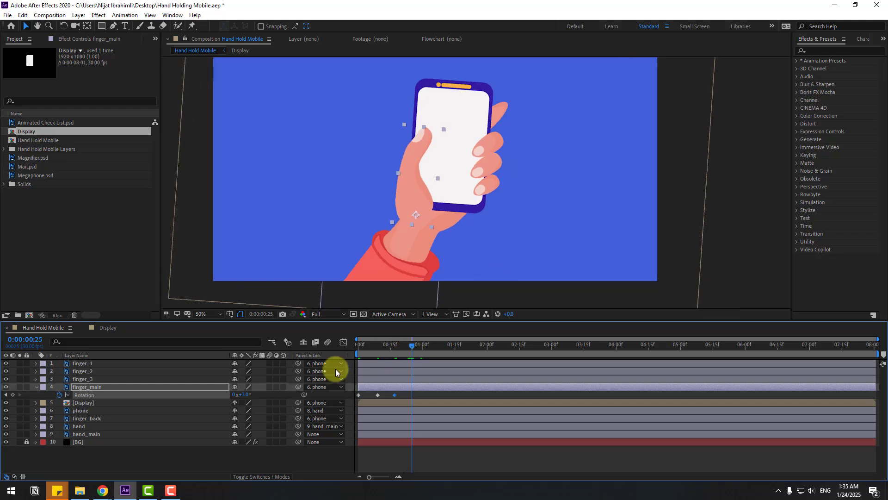
{"action": "left_click", "coordinate": [243, 397]}
{"action": "type", "text": "0"}
{"action": "key", "text": "Return"}
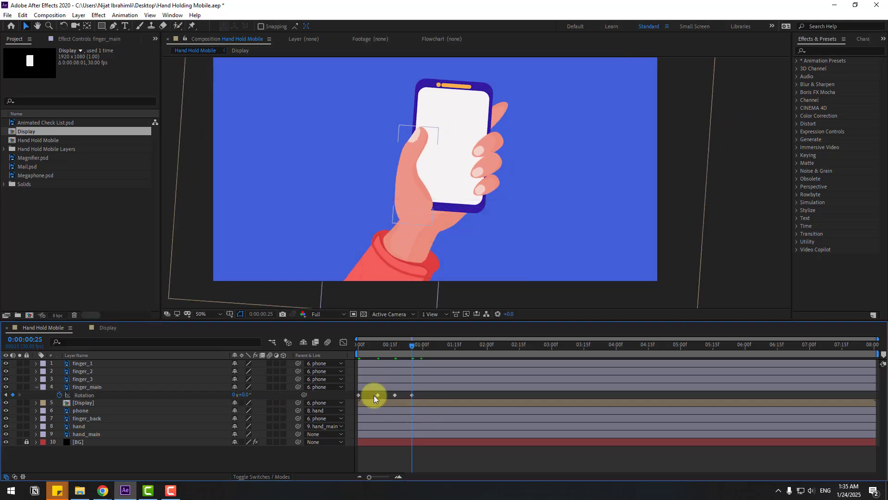
Apply Easy Ease to all of finger_main's Rotation keyframes and preview the thumb motion
{"action": "right_click", "coordinate": [359, 395]}
{"action": "mouse_move", "coordinate": [416, 374]}
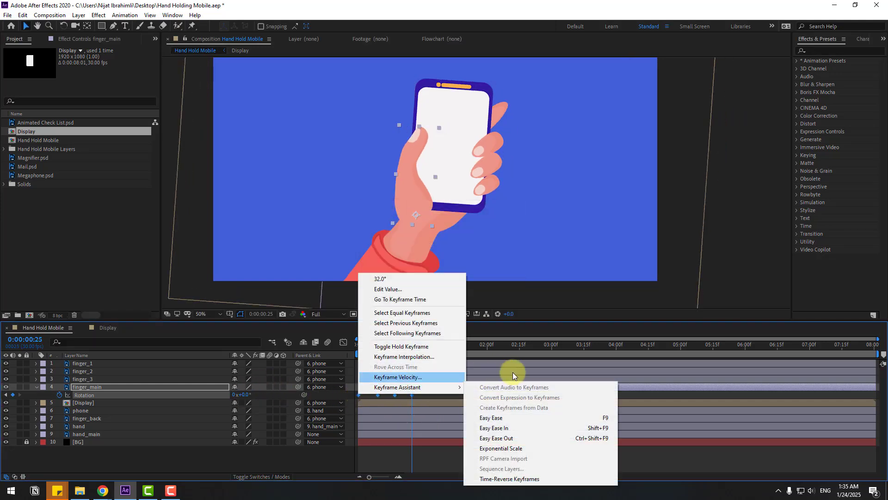
{"action": "left_click", "coordinate": [502, 418]}
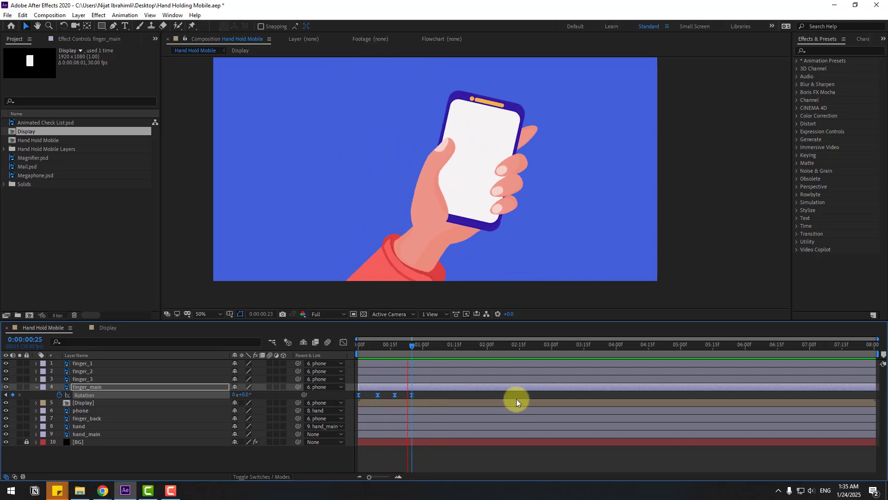
{"action": "key", "text": "space"}
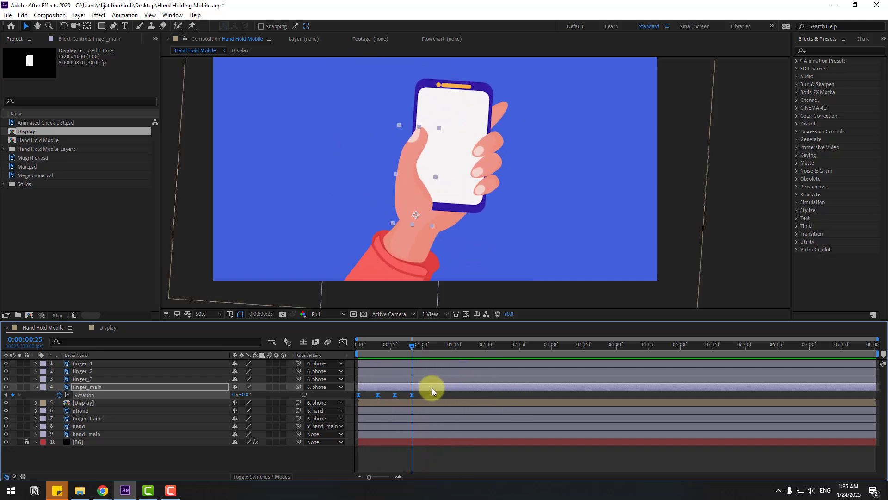
Move the finger_3 layer's anchor point to the finger's outer end, beyond the phone's edge
{"action": "left_click", "coordinate": [490, 146]}
{"action": "left_click_drag", "start_coordinate": [567, 169], "coordinate": [556, 191]}
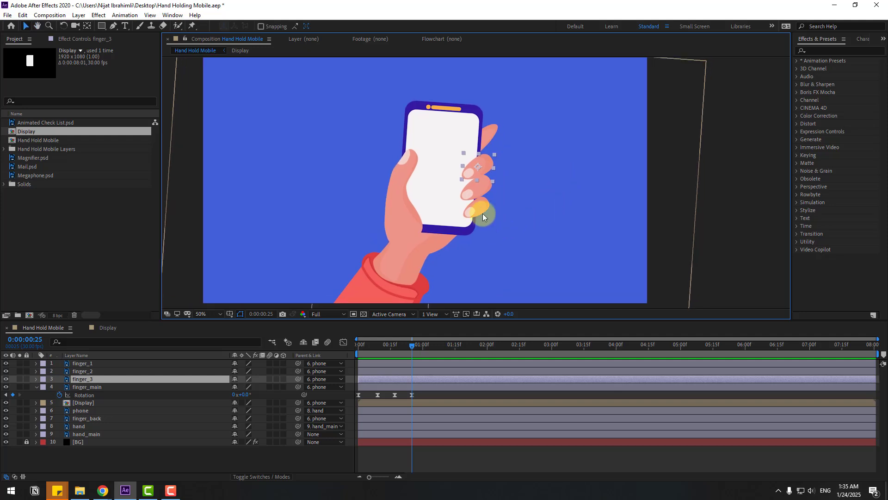
{"action": "scroll", "coordinate": [482, 213], "scroll_direction": "up", "scroll_amount": 4}
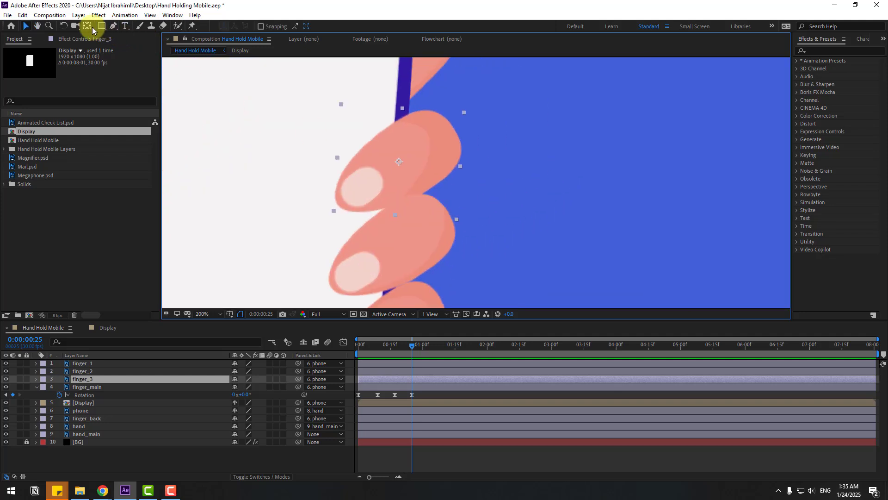
{"action": "left_click", "coordinate": [87, 26]}
{"action": "left_click_drag", "start_coordinate": [403, 176], "coordinate": [442, 148]}
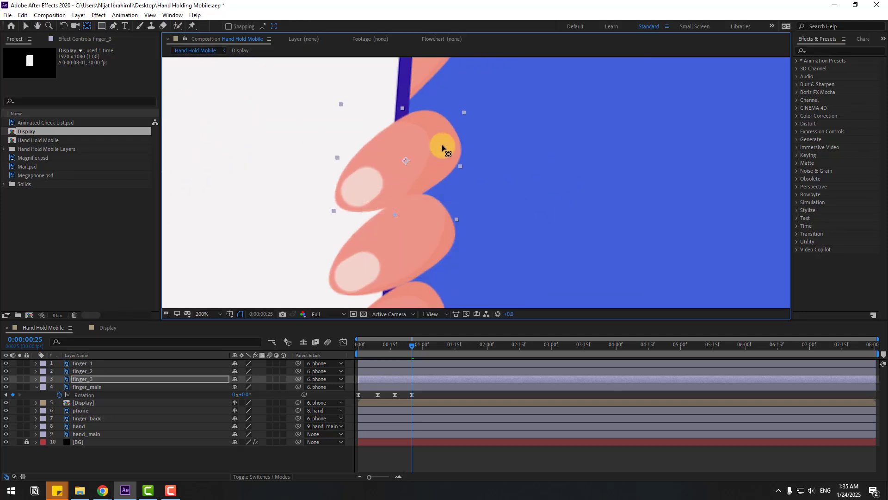
Move the anchor points of finger_2 and finger_1 to each finger's outer end, beyond the phone's edge
{"action": "left_click", "coordinate": [411, 239]}
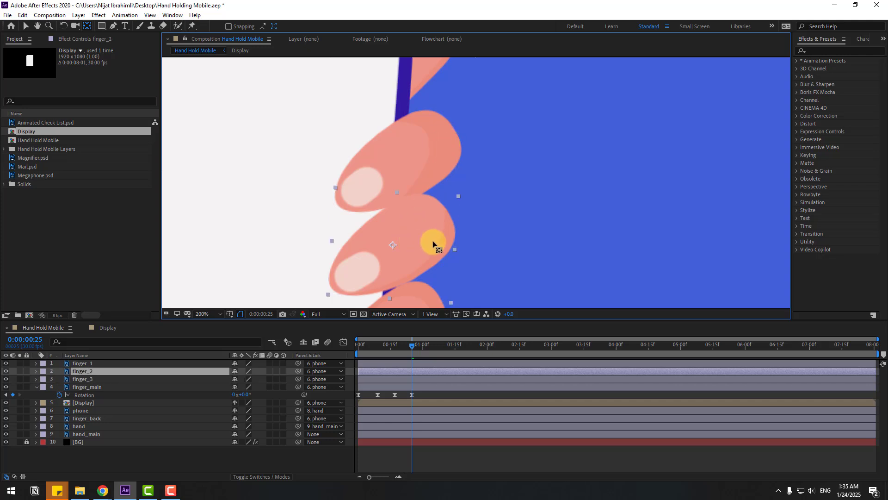
{"action": "left_click_drag", "start_coordinate": [393, 245], "coordinate": [439, 220]}
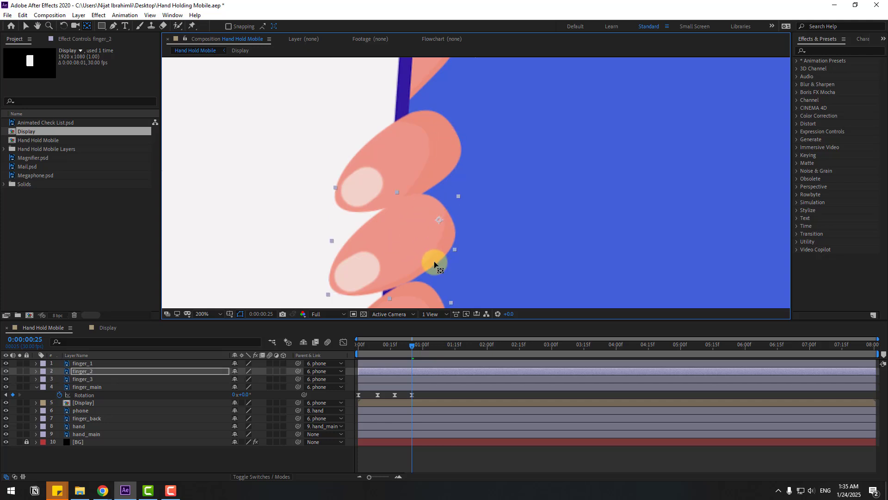
{"action": "left_click_drag", "start_coordinate": [434, 260], "coordinate": [419, 198]}
{"action": "left_click", "coordinate": [391, 256]}
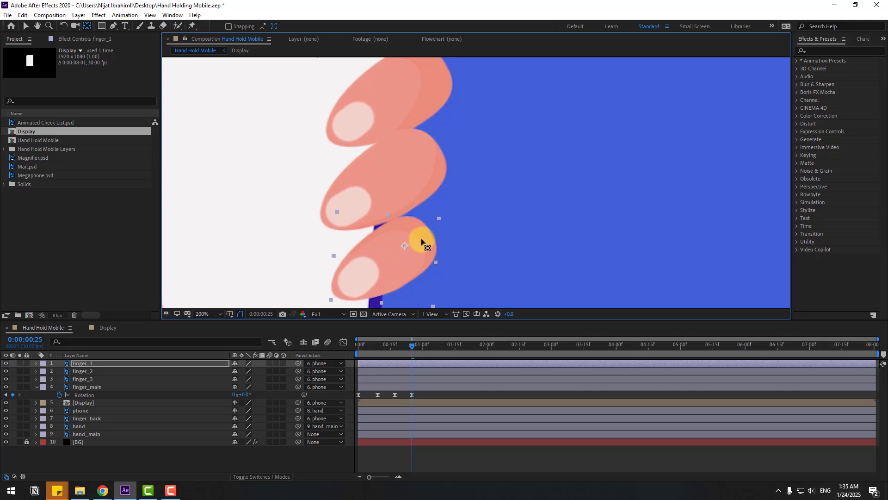
{"action": "left_click_drag", "start_coordinate": [452, 232], "coordinate": [555, 252]}
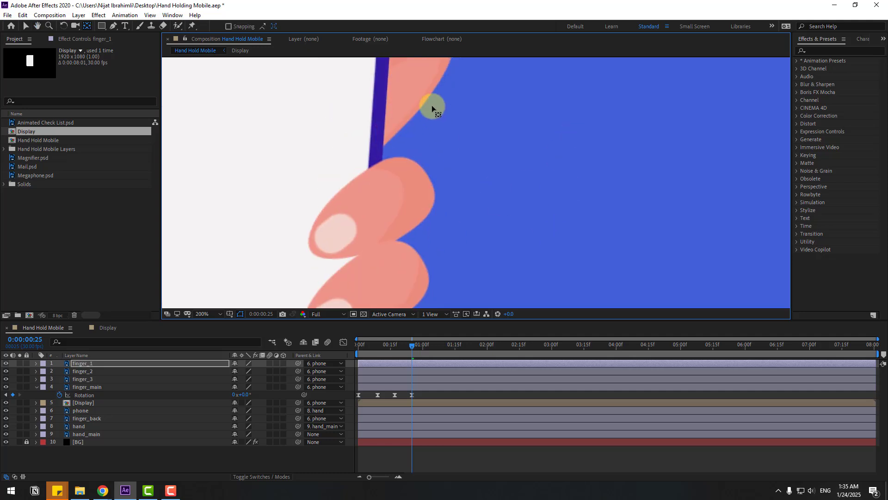
Isolate the finger_back layer and move its anchor point to the finger's lower end
{"action": "left_click", "coordinate": [87, 418]}
{"action": "left_click", "coordinate": [20, 418]}
{"action": "left_click_drag", "start_coordinate": [437, 218], "coordinate": [445, 234]}
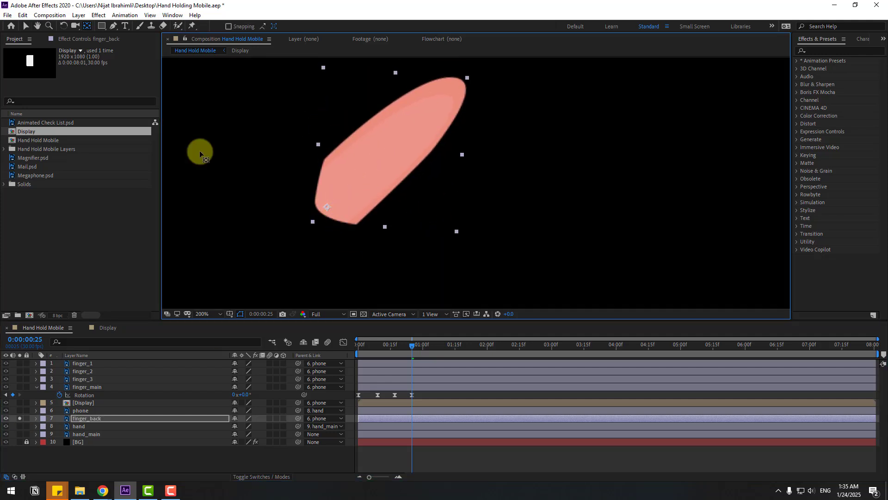
Switch back to the Selection tool and turn off solo for the finger_back layer
{"action": "left_click", "coordinate": [25, 26]}
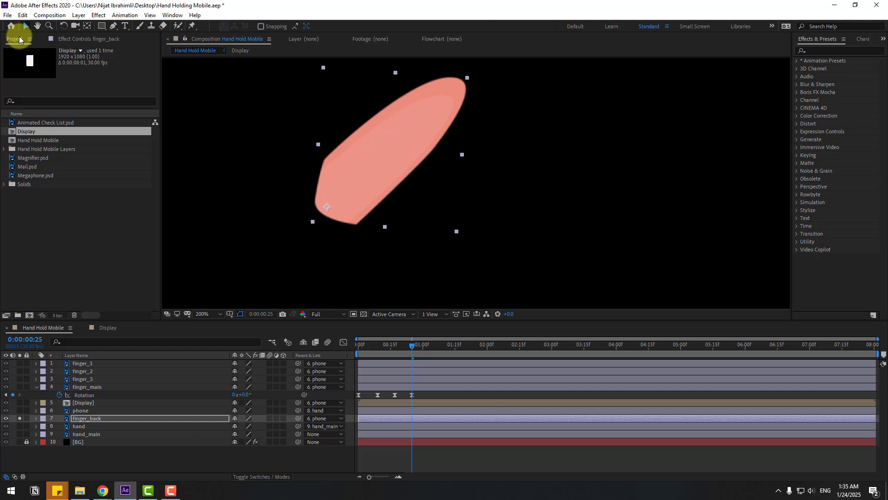
{"action": "left_click", "coordinate": [19, 417]}
{"action": "scroll", "coordinate": [513, 234], "scroll_direction": "down", "scroll_amount": 4}
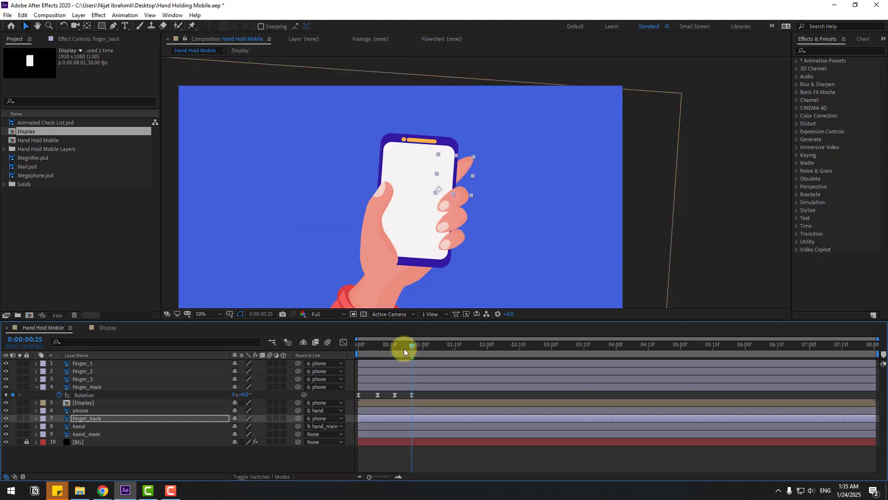
Save the project and start finger_back's Rotation animation with a 13° keyframe at 0:00:00:00
{"action": "key", "text": "r"}
{"action": "left_click_drag", "start_coordinate": [399, 348], "coordinate": [345, 348]}
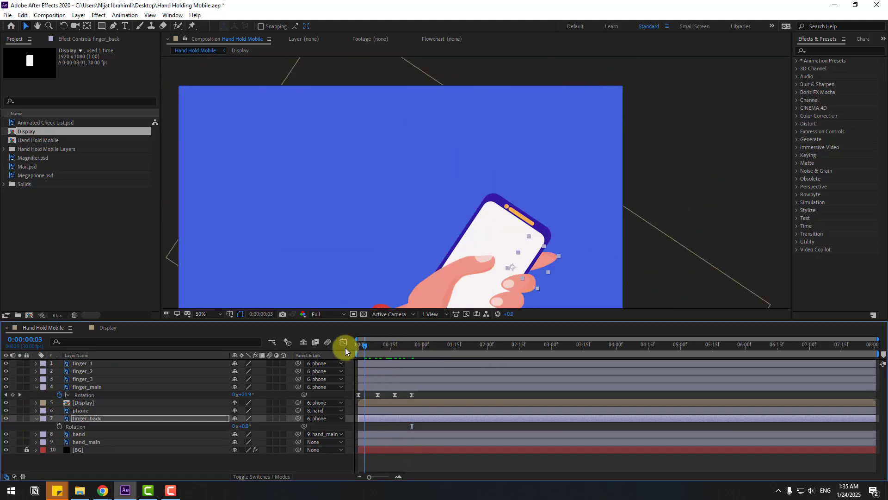
{"action": "key", "text": "ctrl+s"}
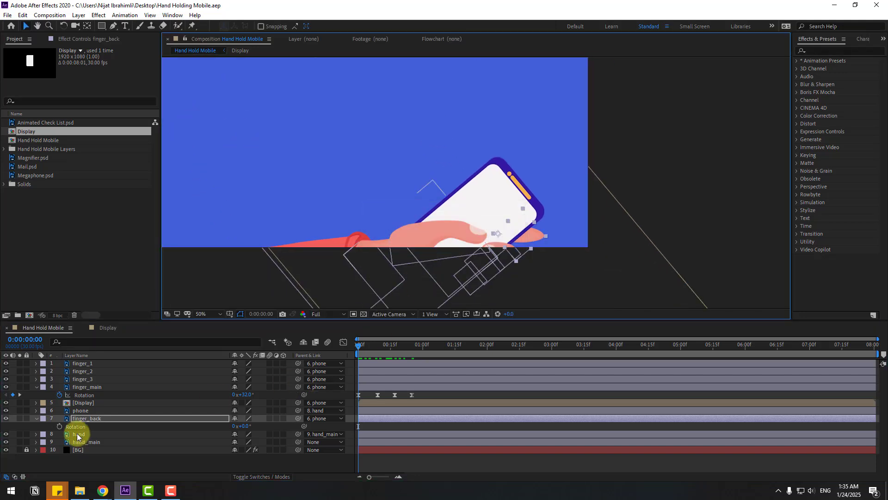
{"action": "left_click", "coordinate": [59, 426]}
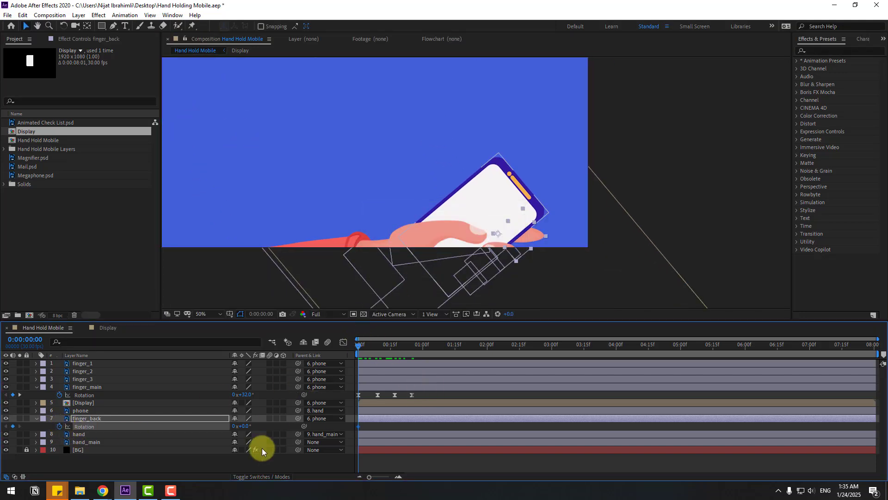
{"action": "left_click_drag", "start_coordinate": [248, 427], "coordinate": [248, 426]}
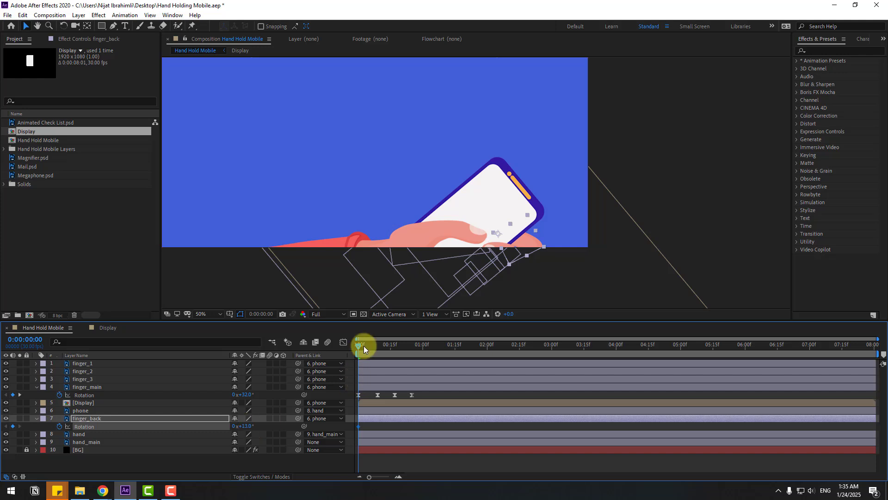
Add finger_back Rotation keyframes of -14° at 0:00:00:10 and a counter-rotated one at 0:00:00:19
{"action": "left_click_drag", "start_coordinate": [365, 346], "coordinate": [380, 346]}
{"action": "left_click_drag", "start_coordinate": [523, 152], "coordinate": [523, 248]}
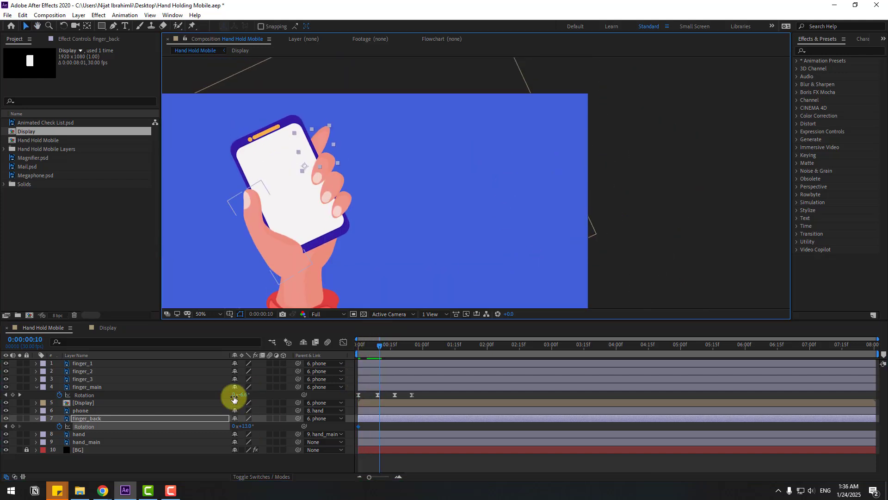
{"action": "left_click_drag", "start_coordinate": [243, 425], "coordinate": [236, 426]}
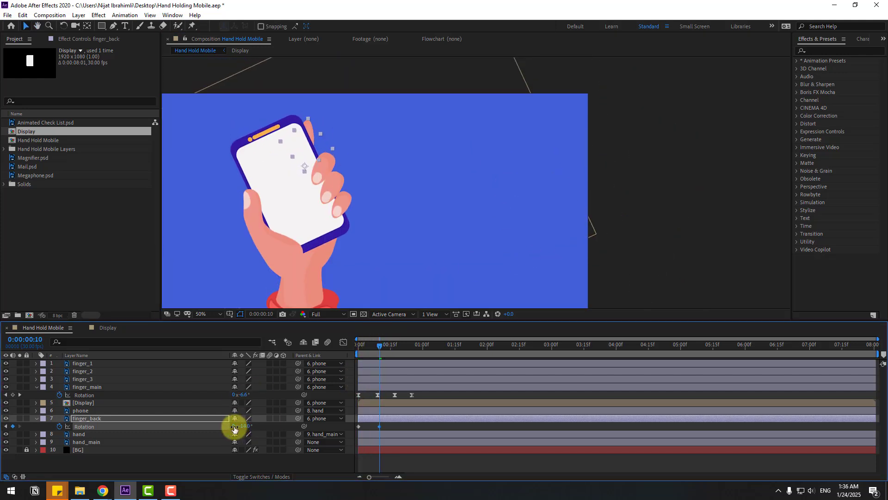
{"action": "left_click_drag", "start_coordinate": [384, 345], "coordinate": [399, 345]}
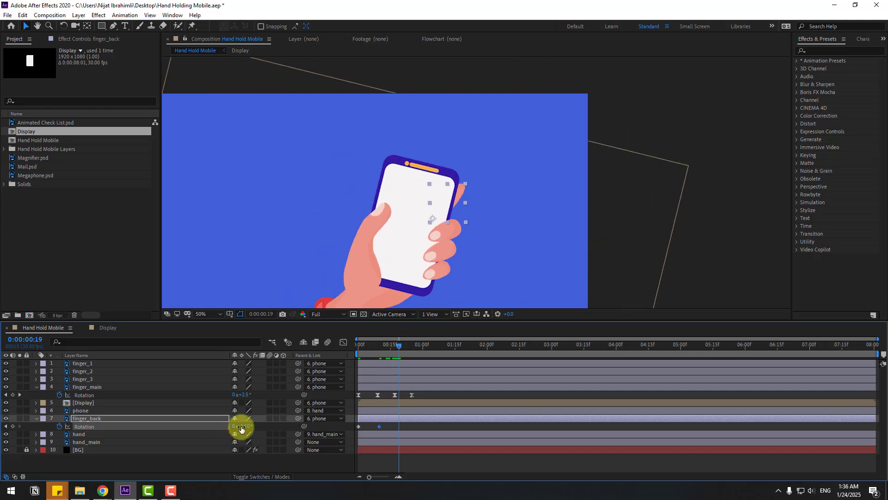
{"action": "left_click_drag", "start_coordinate": [240, 429], "coordinate": [244, 424]}
Add a final finger_back Rotation keyframe of 3° at 0:00:01:00
{"action": "left_click_drag", "start_coordinate": [409, 344], "coordinate": [423, 345]}
{"action": "left_click", "coordinate": [241, 426]}
{"action": "type", "text": "3"}
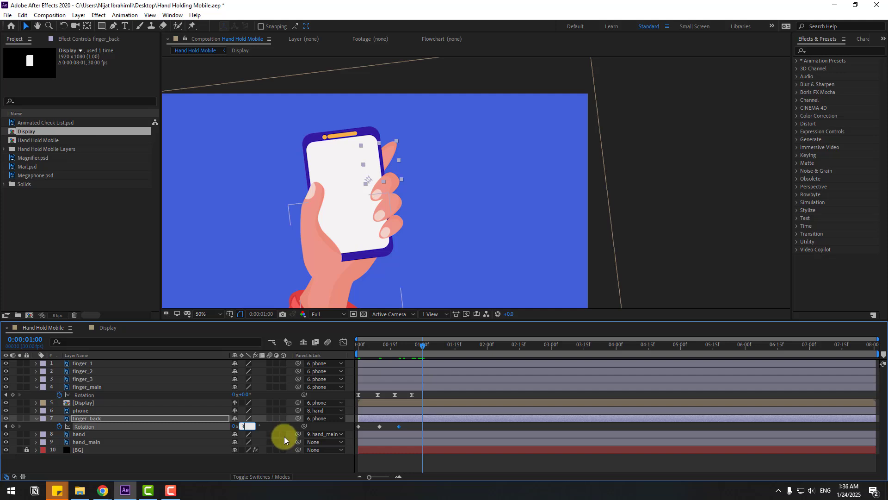
{"action": "key", "text": "Return"}
Apply Easy Ease to all four of finger_back's Rotation keyframes and preview the animation
{"action": "left_click_drag", "start_coordinate": [342, 428], "coordinate": [360, 427]}
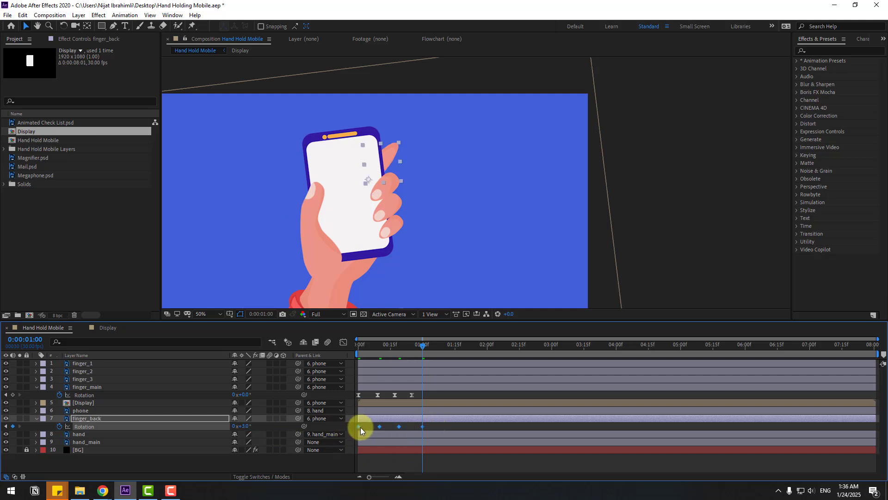
{"action": "right_click", "coordinate": [360, 425]}
{"action": "mouse_move", "coordinate": [416, 421]}
{"action": "left_click", "coordinate": [498, 359]}
{"action": "key", "text": "space"}
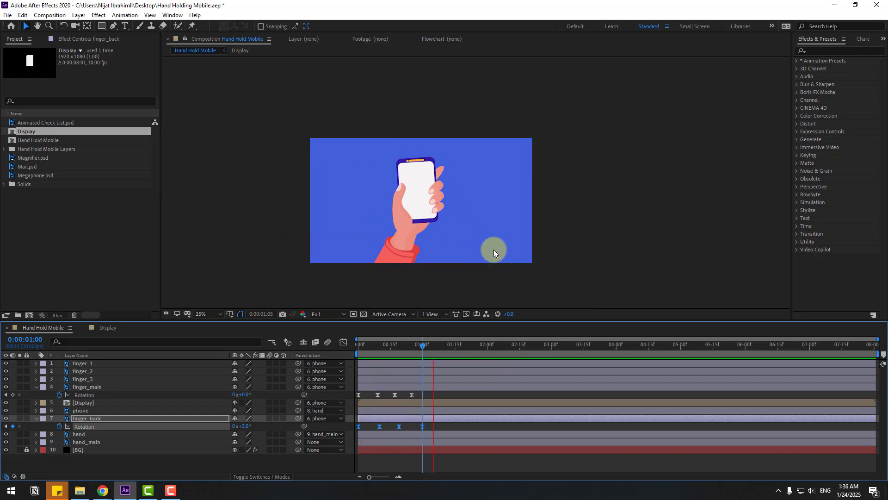
Add Rotation keyframes at 0:00:00:00 to finger_1, finger_2 and finger_3 together, keeping them at 0°
{"action": "scroll", "coordinate": [488, 237], "scroll_direction": "up", "scroll_amount": 2}
{"action": "left_click", "coordinate": [387, 209]}
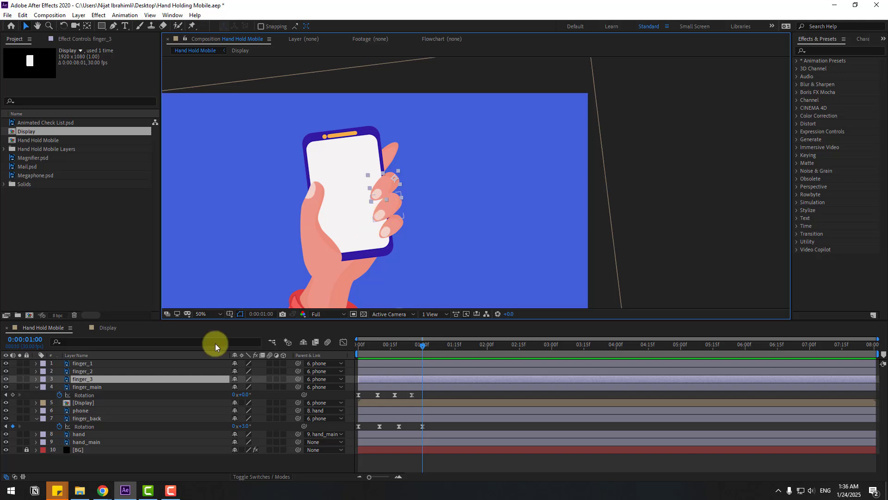
{"action": "left_click", "coordinate": [82, 363], "text": "shift"}
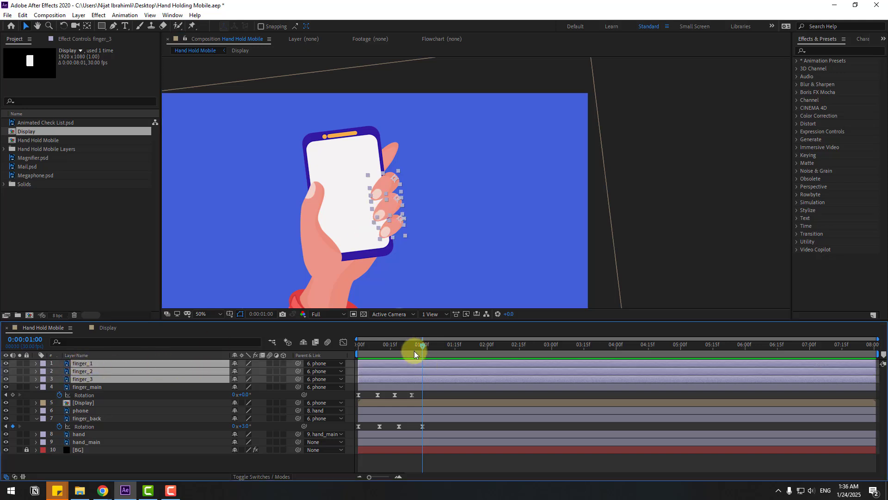
{"action": "left_click_drag", "start_coordinate": [415, 351], "coordinate": [344, 352]}
{"action": "key", "text": "r"}
{"action": "scroll", "coordinate": [419, 182], "scroll_direction": "down", "scroll_amount": 5}
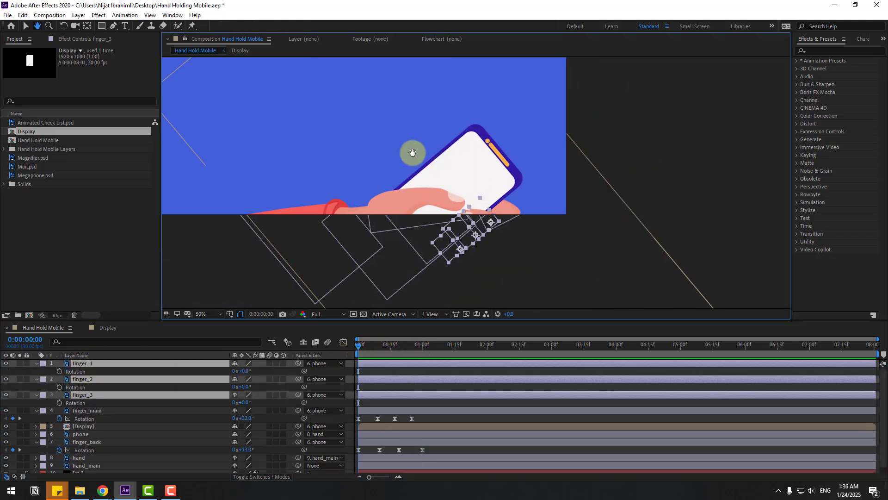
{"action": "left_click", "coordinate": [60, 371]}
{"action": "key", "text": "alt+shift+r"}
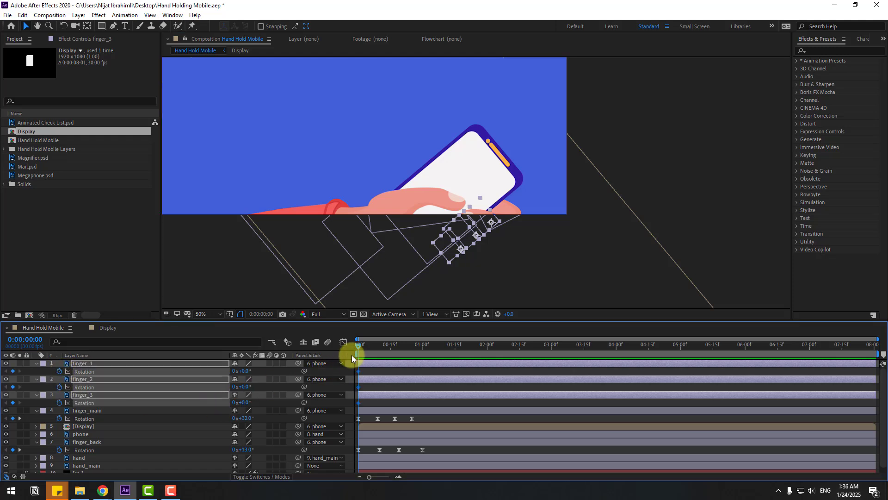
Keyframe the Rotation of finger_1, finger_2 and finger_3 with a turn at 0:00:00:10, 0° at 0:00:00:20 and 11° at 0:00:01:00
{"action": "key", "text": "shift+Page_Down"}
{"action": "left_click_drag", "start_coordinate": [374, 208], "coordinate": [389, 275]}
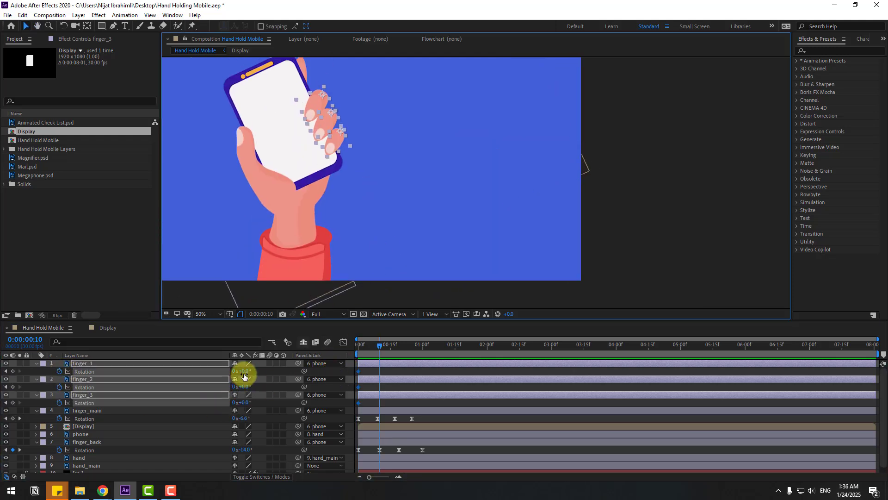
{"action": "mouse_move", "coordinate": [243, 371]}
{"action": "left_mouse_down"}
{"action": "mouse_move", "coordinate": [260, 370]}
{"action": "mouse_move", "coordinate": [239, 372]}
{"action": "mouse_move", "coordinate": [252, 372]}
{"action": "left_mouse_up"}
{"action": "key", "text": "shift+Page_Down"}
{"action": "key", "text": "shift+Page_Down"}
Apply Easy Ease to all Rotation keyframes of finger_1, finger_2 and finger_3 and preview the result
{"action": "left_click_drag", "start_coordinate": [434, 373], "coordinate": [357, 401]}
{"action": "right_click", "coordinate": [357, 403]}
{"action": "mouse_move", "coordinate": [416, 396]}
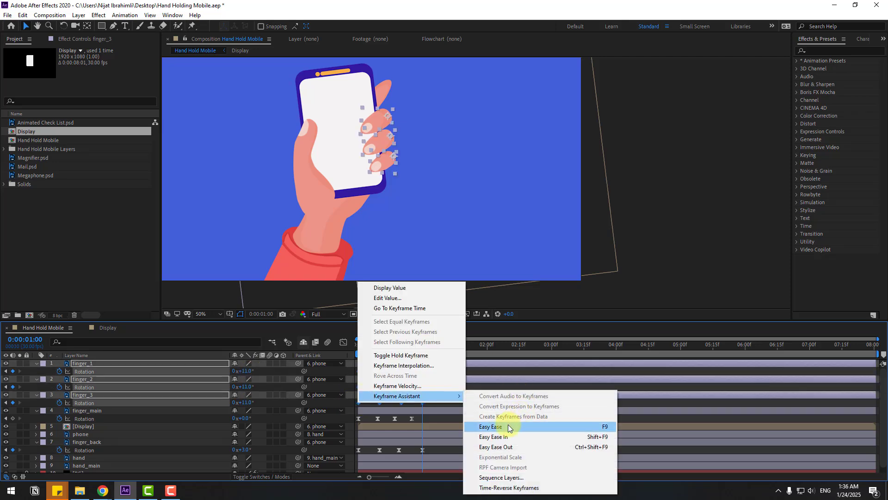
{"action": "left_click", "coordinate": [494, 426]}
{"action": "key", "text": "space"}
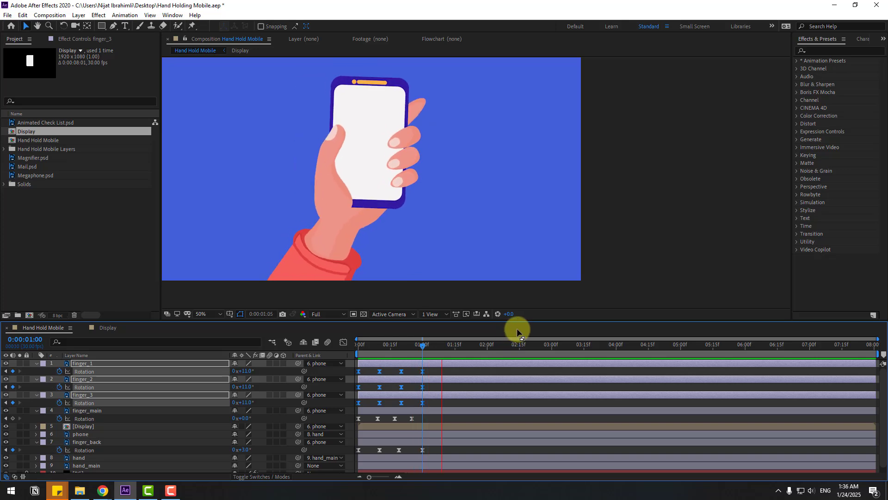
{"action": "key", "text": "space"}
Stagger the fingers by moving finger_2's Rotation keyframes about 5 frames later and finger_3's about 10 frames later, and preview the motion
{"action": "left_click", "coordinate": [432, 374]}
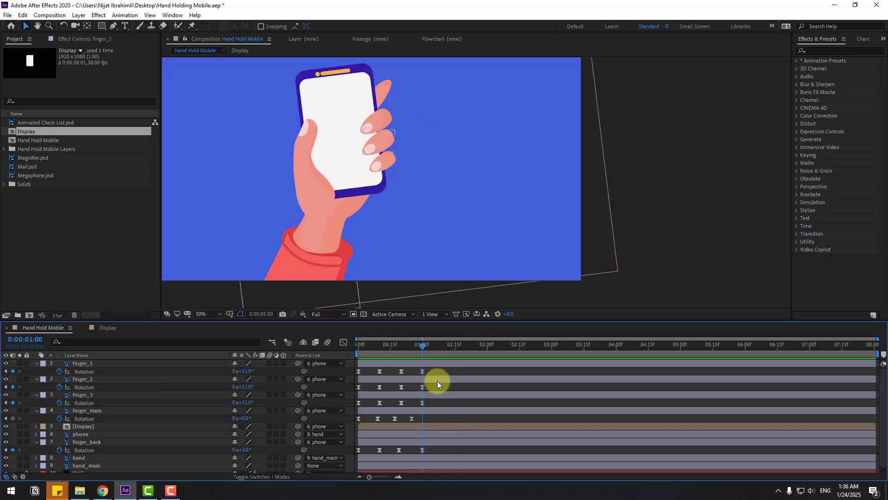
{"action": "left_click_drag", "start_coordinate": [435, 385], "coordinate": [369, 387]}
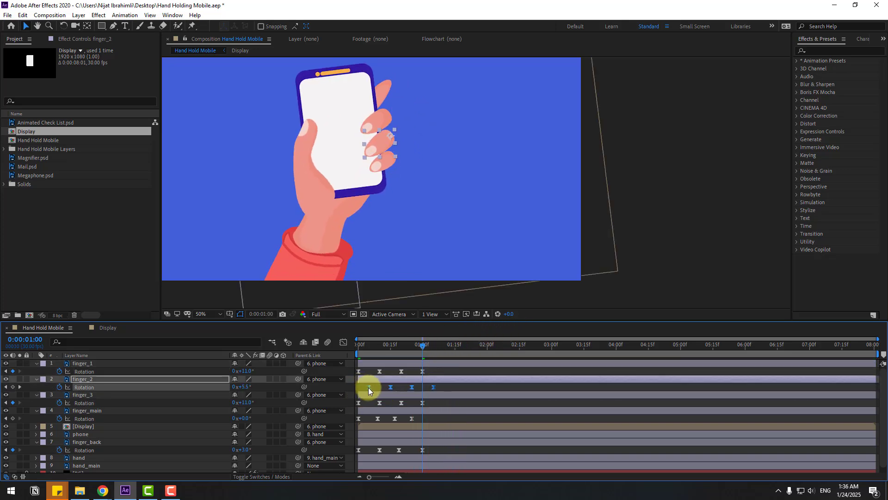
{"action": "left_click_drag", "start_coordinate": [428, 399], "coordinate": [379, 402]}
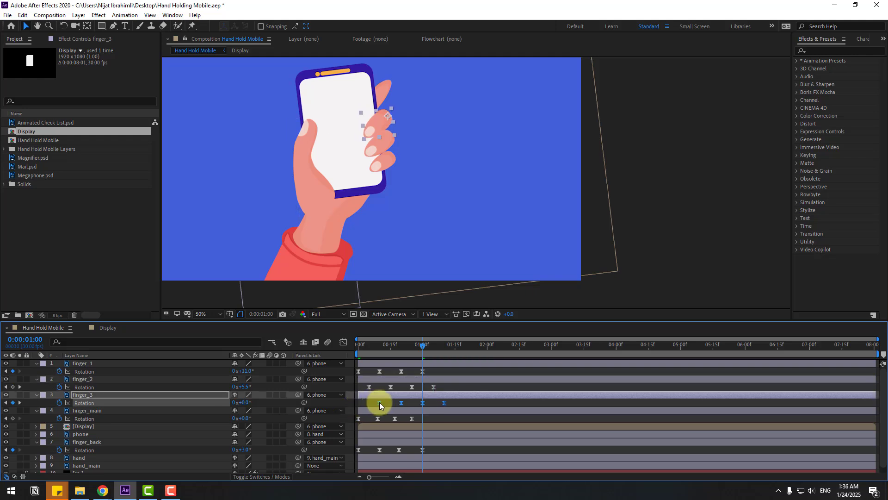
{"action": "key", "text": "space"}
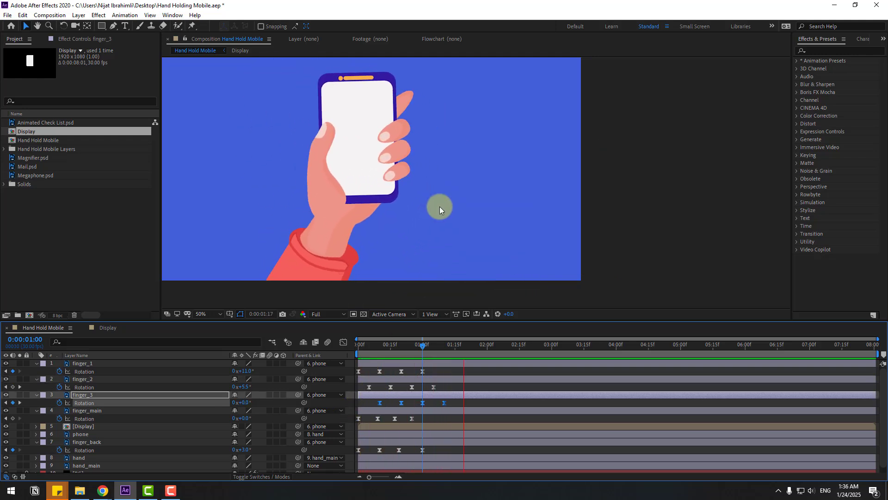
{"action": "key", "text": "space"}
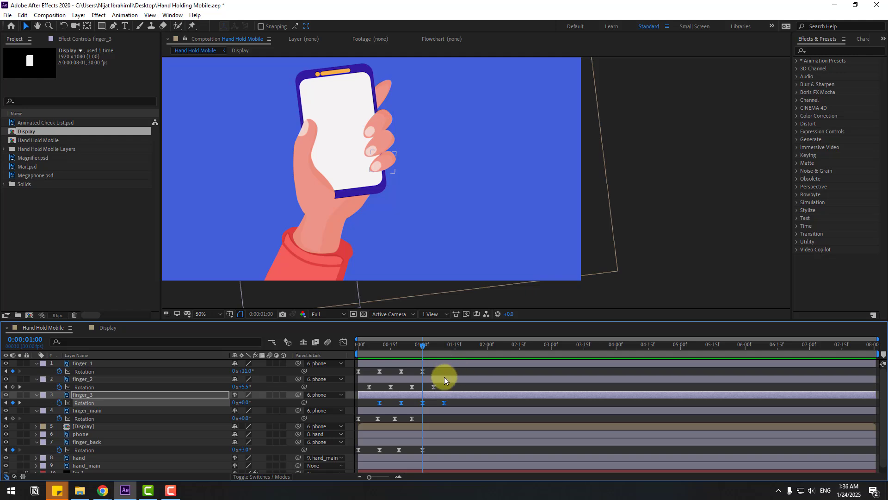
Delay all Rotation keyframes of finger_1, finger_2 and finger_3 together by about 7 frames and preview the animation
{"action": "left_click_drag", "start_coordinate": [463, 369], "coordinate": [357, 403]}
{"action": "left_click_drag", "start_coordinate": [402, 372], "coordinate": [420, 373]}
{"action": "key", "text": "space"}
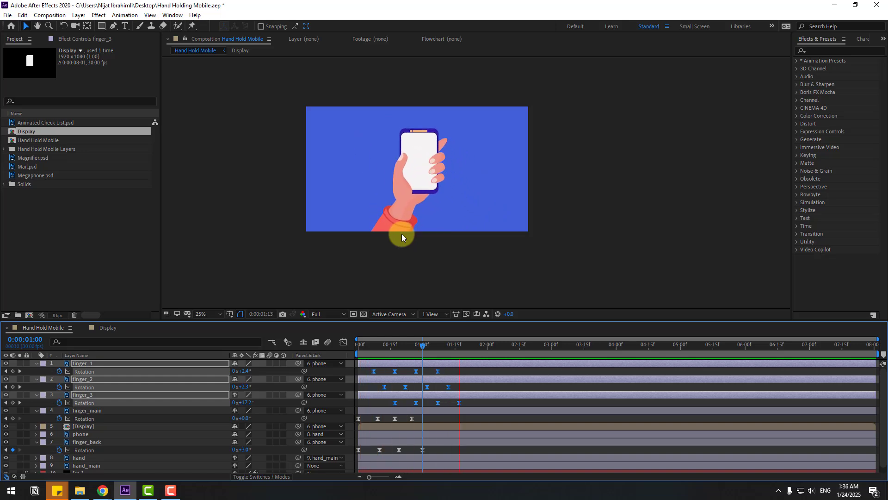
{"action": "key", "text": "space"}
Move all of finger_back's Rotation keyframes about 14 frames later and preview the hand animation
{"action": "scroll", "coordinate": [401, 234], "scroll_direction": "up", "scroll_amount": 2}
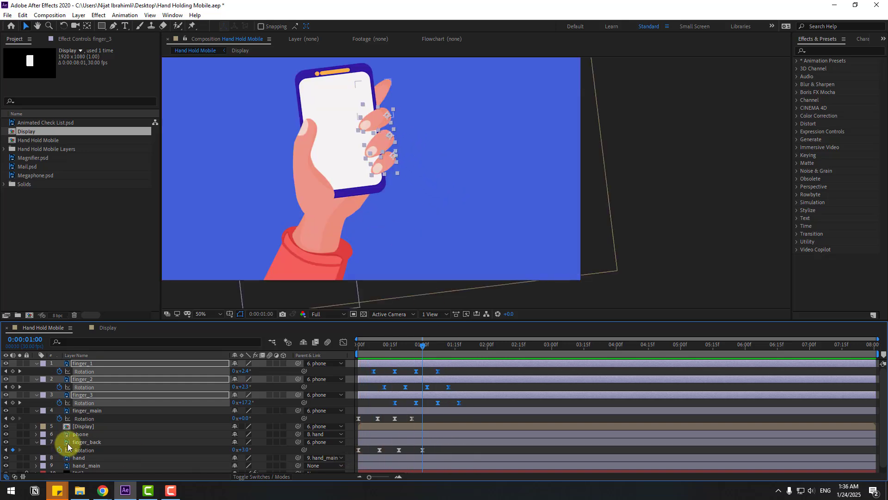
{"action": "left_click", "coordinate": [119, 443]}
{"action": "left_click_drag", "start_coordinate": [436, 455], "coordinate": [387, 451]}
{"action": "key", "text": "space"}
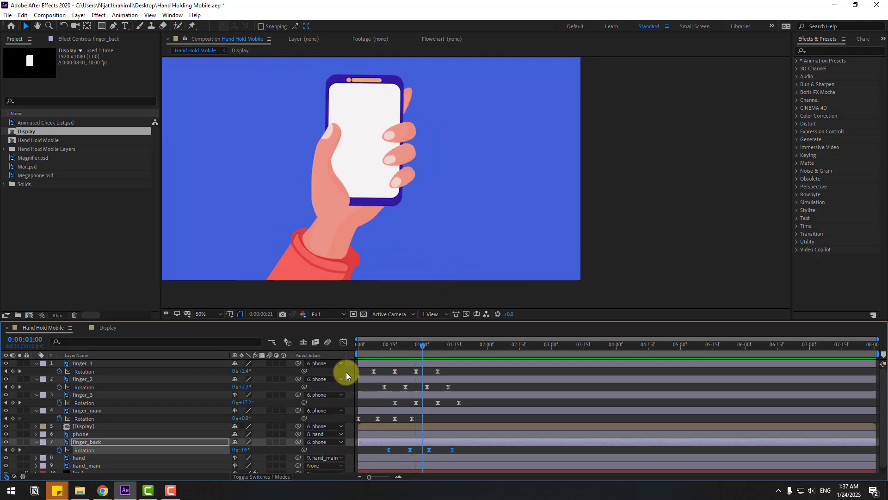
{"action": "scroll", "coordinate": [429, 192], "scroll_direction": "down", "scroll_amount": 2}
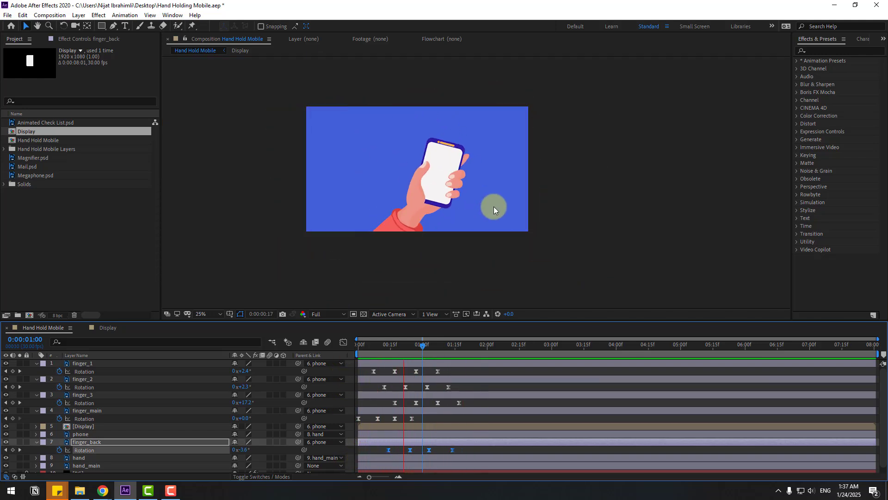
{"action": "key", "text": "space"}
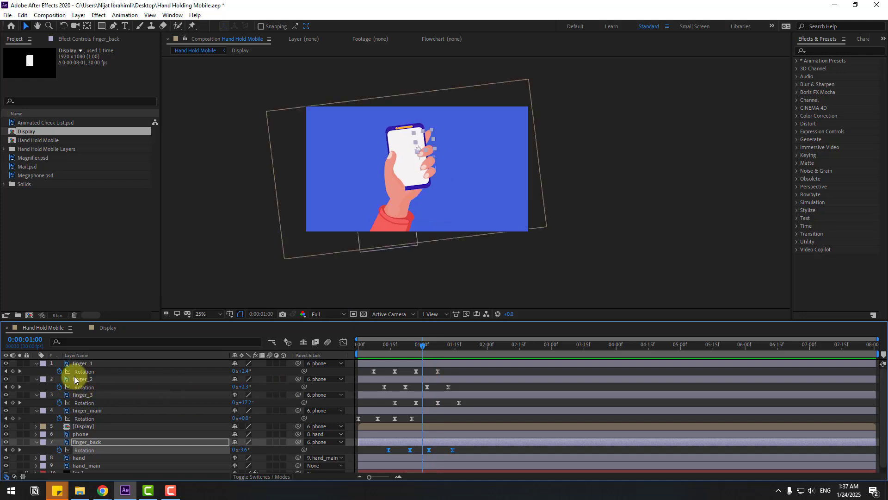
Collapse the keyframed properties of all layers and fit the composition to the viewer
{"action": "key", "text": "ctrl+a"}
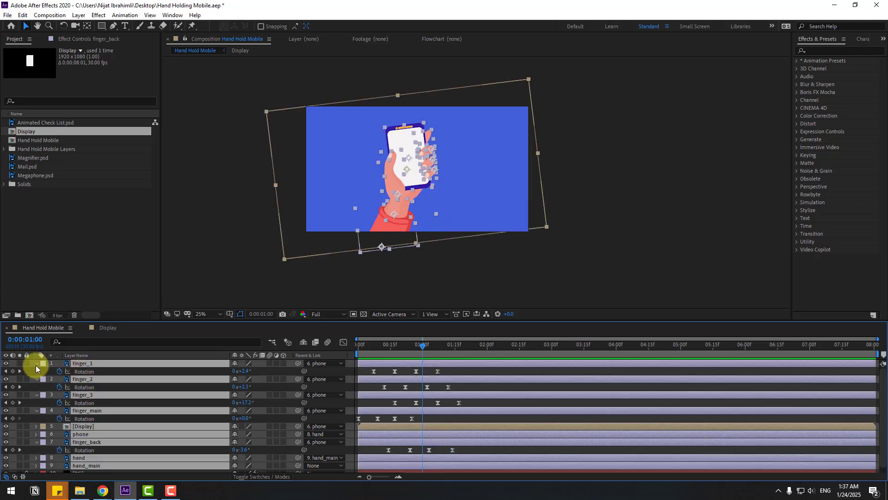
{"action": "key", "text": "u"}
{"action": "left_click", "coordinate": [194, 458]}
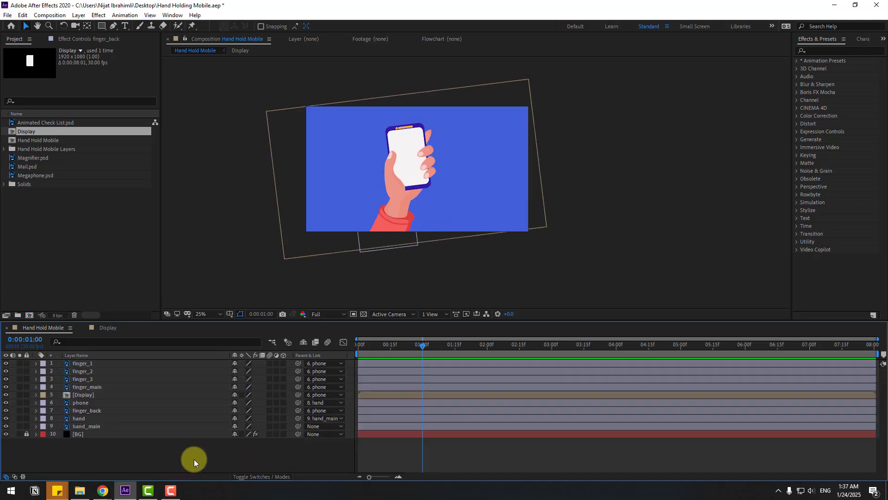
{"action": "left_click", "coordinate": [206, 315]}
{"action": "left_click", "coordinate": [228, 164]}
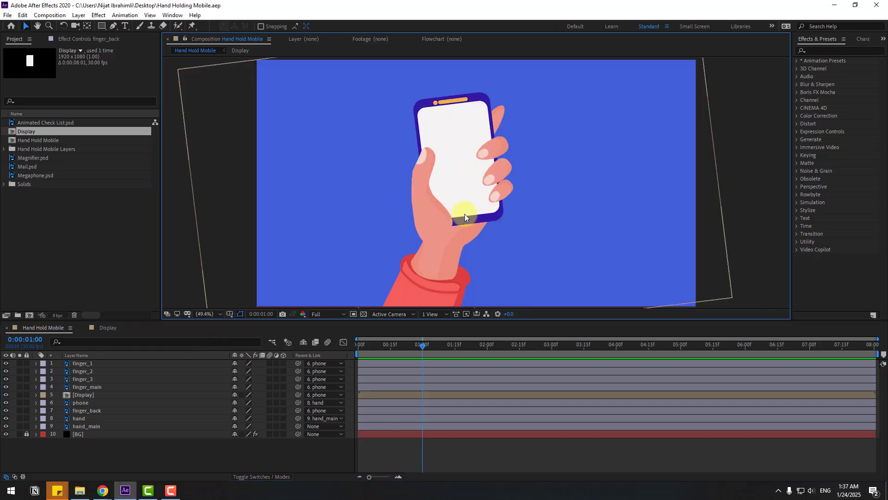
Add finger_main Rotation keyframes holding the current angle at 0:00:02:03 and reaching 35° at 0:00:02:13
{"action": "left_click", "coordinate": [88, 386]}
{"action": "left_click_drag", "start_coordinate": [417, 339], "coordinate": [493, 334]}
{"action": "key", "text": "u"}
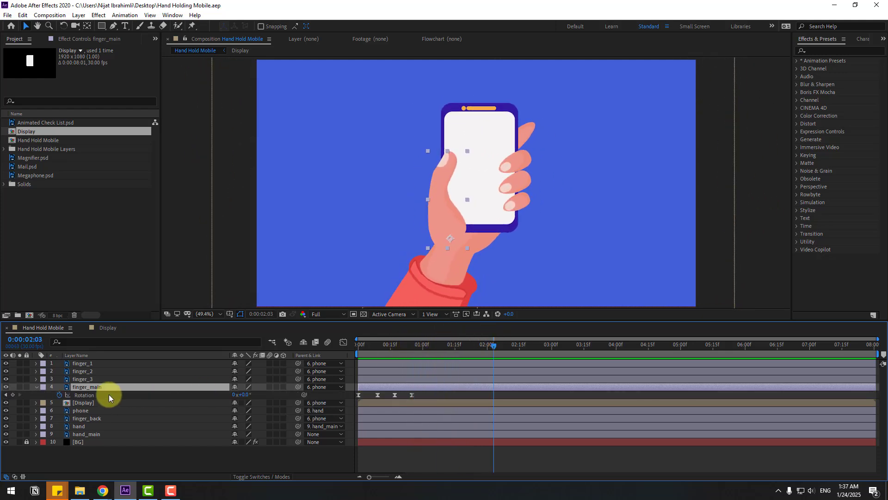
{"action": "left_click", "coordinate": [16, 394]}
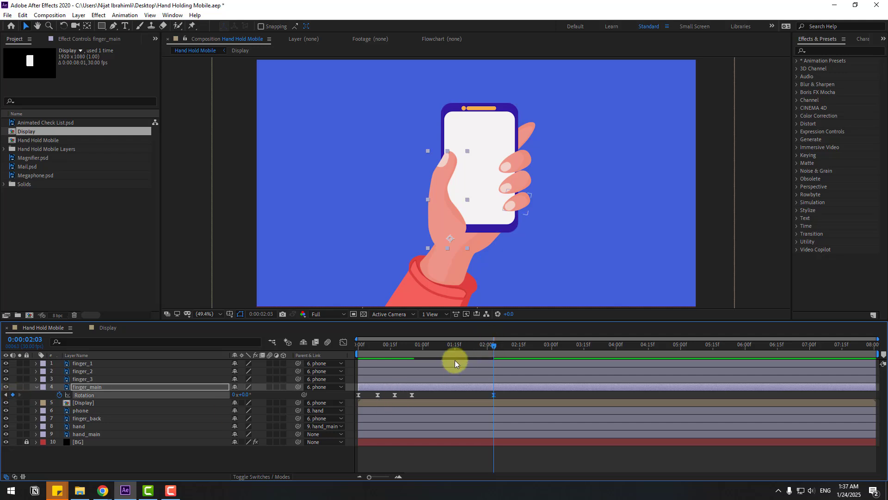
{"action": "left_click_drag", "start_coordinate": [244, 394], "coordinate": [258, 396]}
{"action": "left_click", "coordinate": [257, 394]}
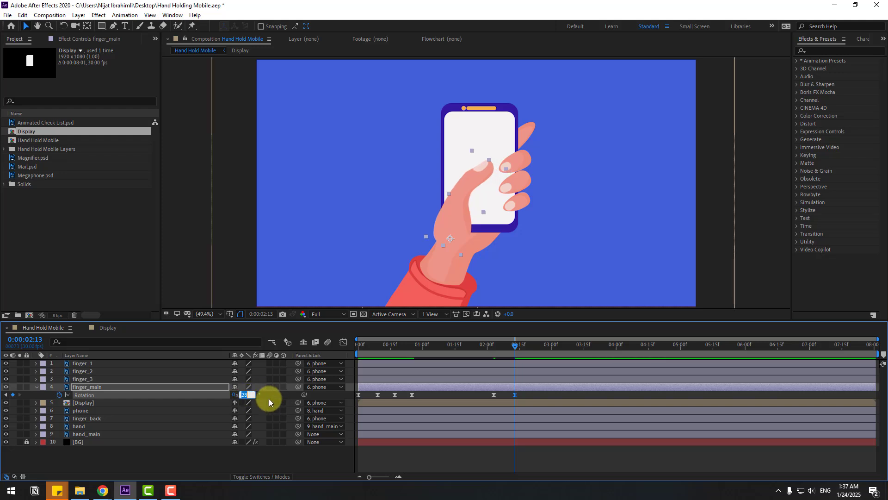
{"action": "type", "text": "35"}
{"action": "key", "text": "Return"}
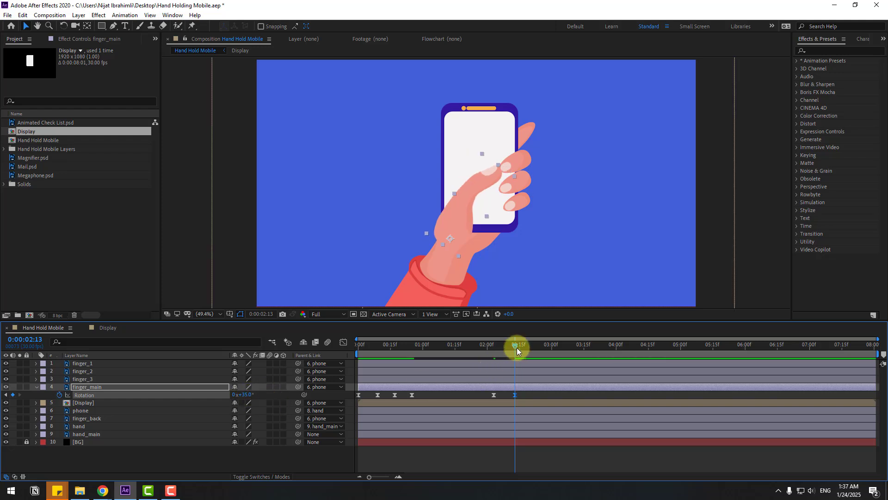
Keyframe finger_main's Rotation at -15° on 0:00:02:23, 4° on 0:00:02:29 and 0° on 0:00:03:04
{"action": "key", "text": "shift+Page_Down"}
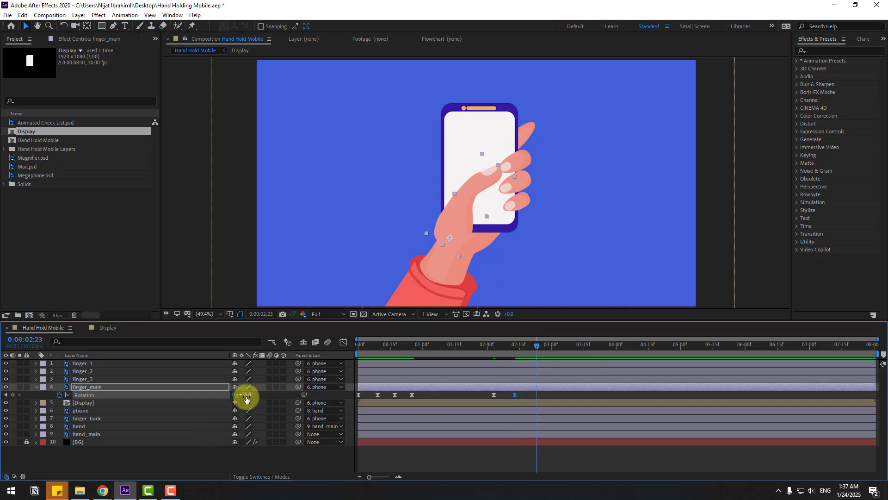
{"action": "left_click_drag", "start_coordinate": [246, 395], "coordinate": [222, 397]}
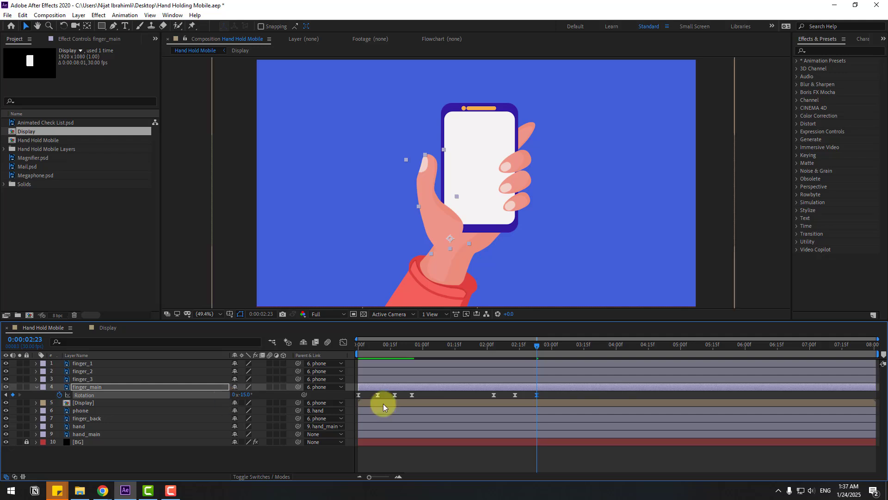
{"action": "left_click_drag", "start_coordinate": [536, 347], "coordinate": [550, 350]}
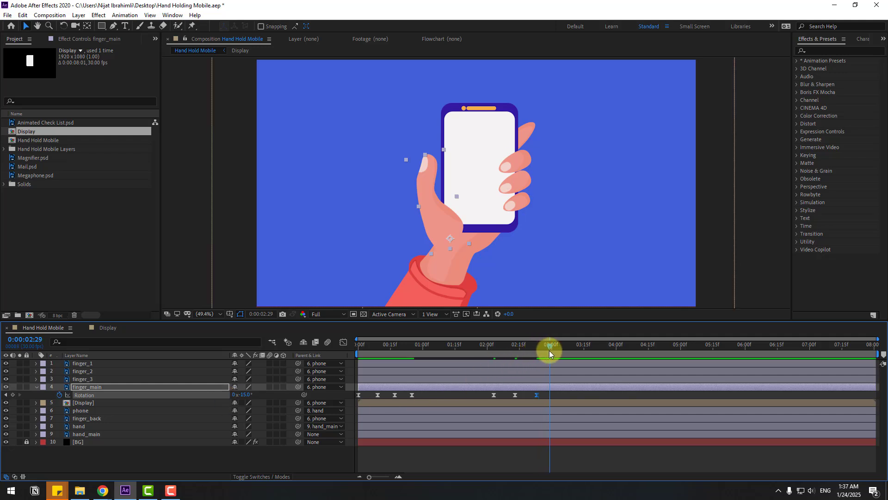
{"action": "left_click_drag", "start_coordinate": [241, 399], "coordinate": [253, 401]}
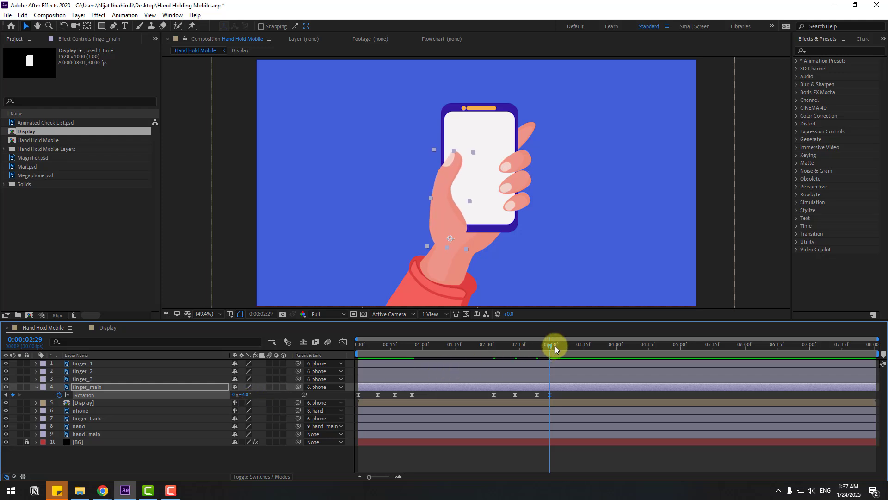
{"action": "left_click_drag", "start_coordinate": [557, 347], "coordinate": [560, 348]}
{"action": "left_click_drag", "start_coordinate": [254, 404], "coordinate": [248, 399]}
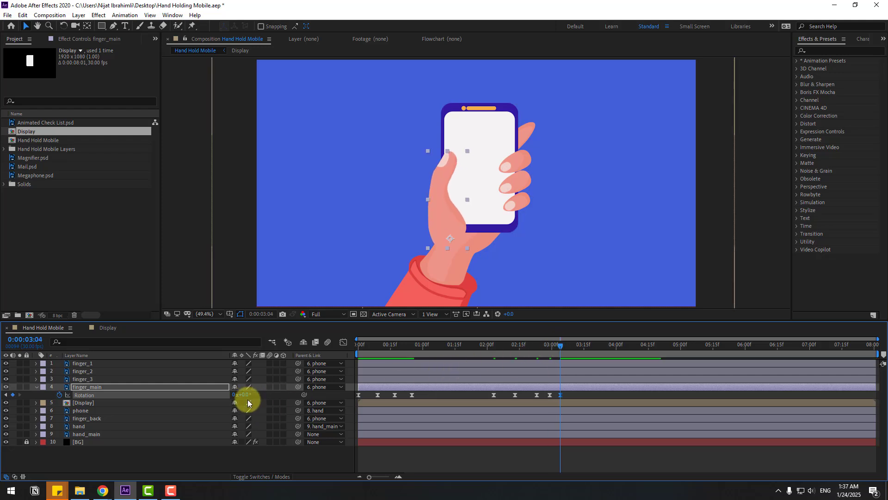
Start the work area just before 0:00:02:00, move finger_main's last two Rotation keyframes to about 0:00:03:02 and 0:00:03:10, and preview the swipe
{"action": "left_click_drag", "start_coordinate": [354, 352], "coordinate": [496, 359]}
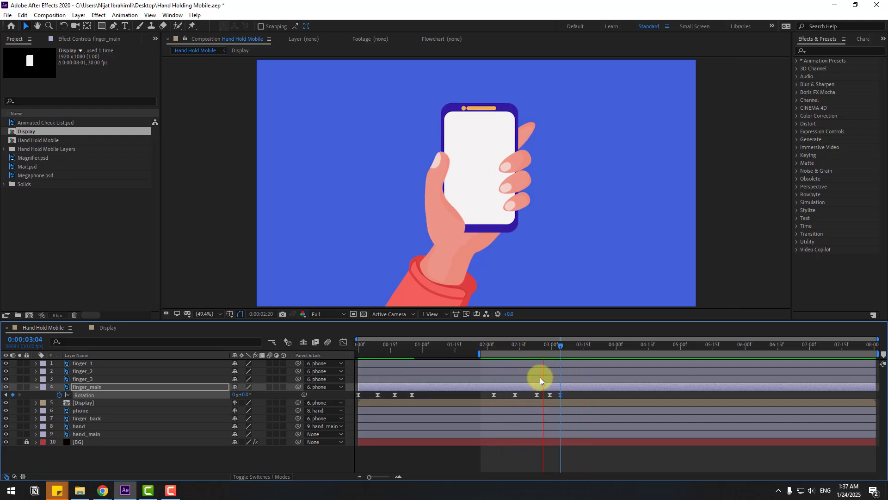
{"action": "key", "text": "space"}
{"action": "mouse_move", "coordinate": [572, 394]}
{"action": "left_mouse_down"}
{"action": "mouse_move", "coordinate": [523, 396]}
{"action": "mouse_move", "coordinate": [573, 396]}
{"action": "left_mouse_up"}
{"action": "key", "text": "space"}
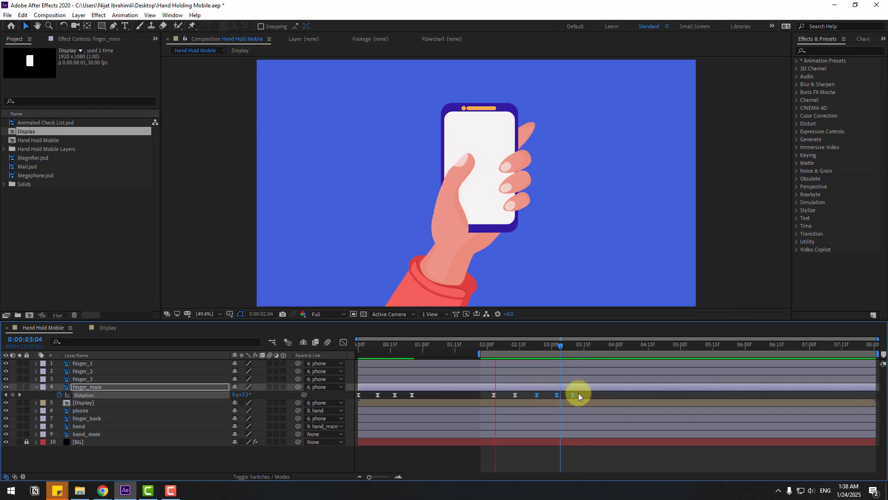
{"action": "key", "text": "space"}
{"action": "key", "text": "space"}
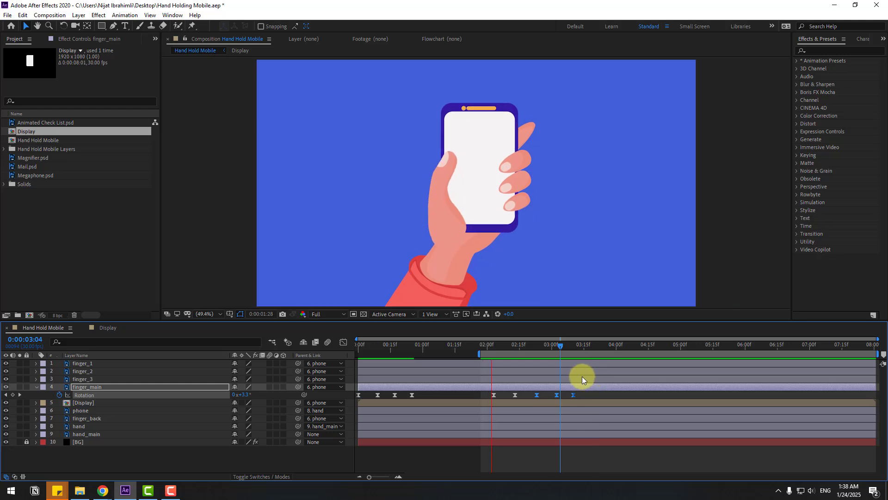
Raise finger_main's Rotation keyframe at 0:00:03:02 to about 10° and preview the thumb's motion
{"action": "scroll", "coordinate": [530, 193], "scroll_direction": "down", "scroll_amount": 2}
{"action": "scroll", "coordinate": [551, 196], "scroll_direction": "up", "scroll_amount": 2}
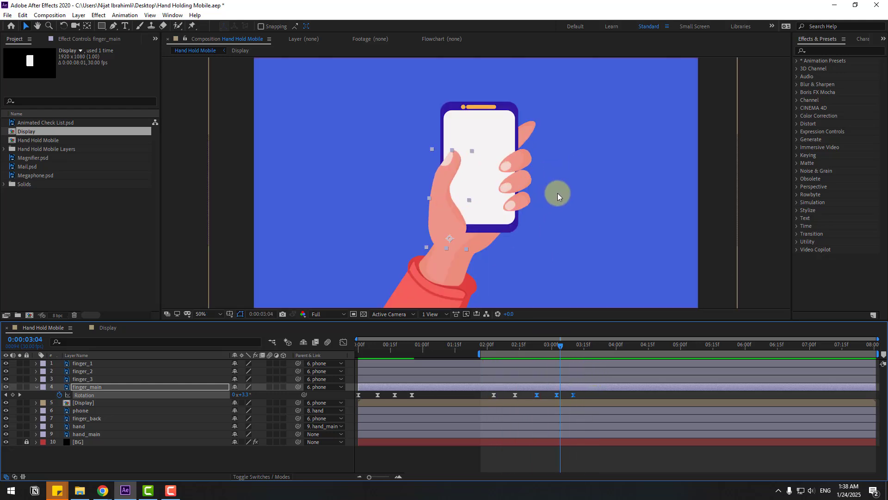
{"action": "left_click", "coordinate": [537, 344]}
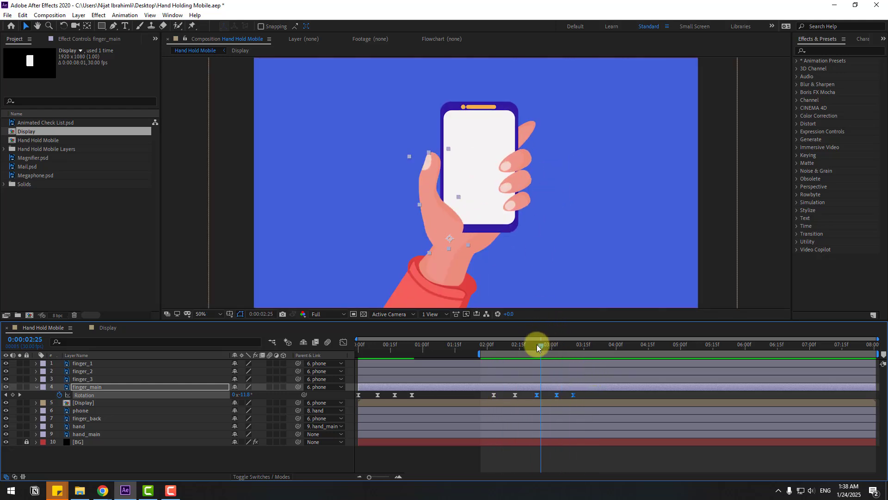
{"action": "left_click_drag", "start_coordinate": [536, 344], "coordinate": [559, 346]}
{"action": "left_click", "coordinate": [584, 394]}
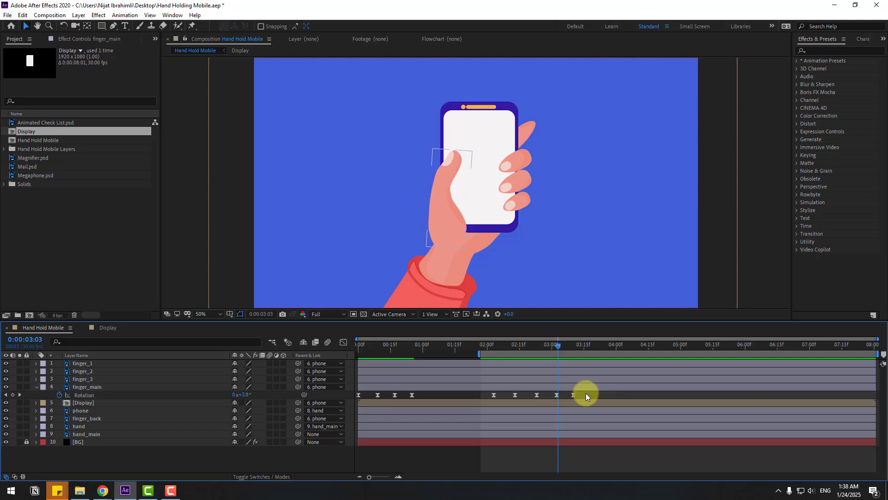
{"action": "key", "text": "Page_Up"}
{"action": "left_click", "coordinate": [557, 395]}
{"action": "key", "text": "Page_Down"}
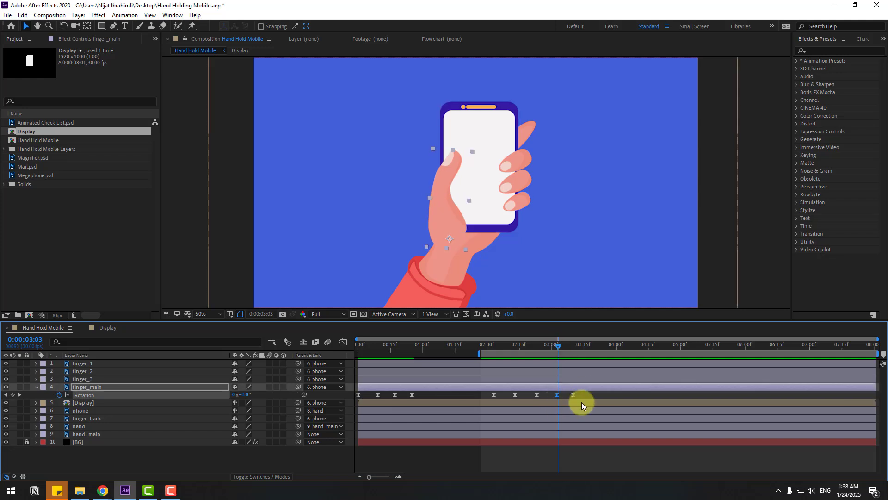
{"action": "key", "text": "Page_Up"}
{"action": "key", "text": "Page_Down"}
{"action": "key", "text": "Page_Down"}
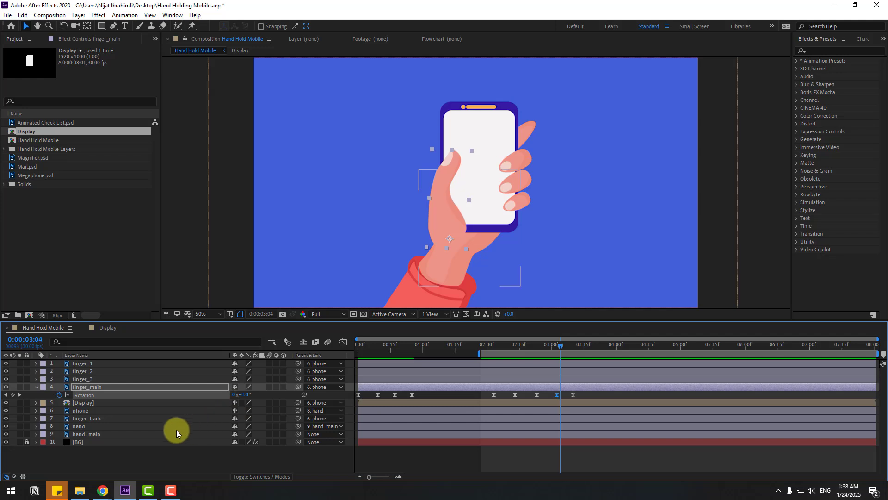
{"action": "key", "text": "Page_Up"}
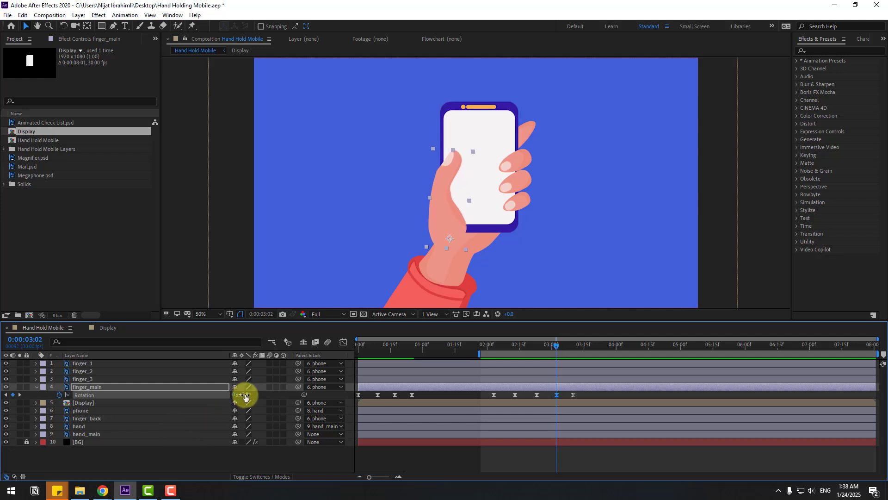
{"action": "left_click_drag", "start_coordinate": [246, 394], "coordinate": [251, 396]}
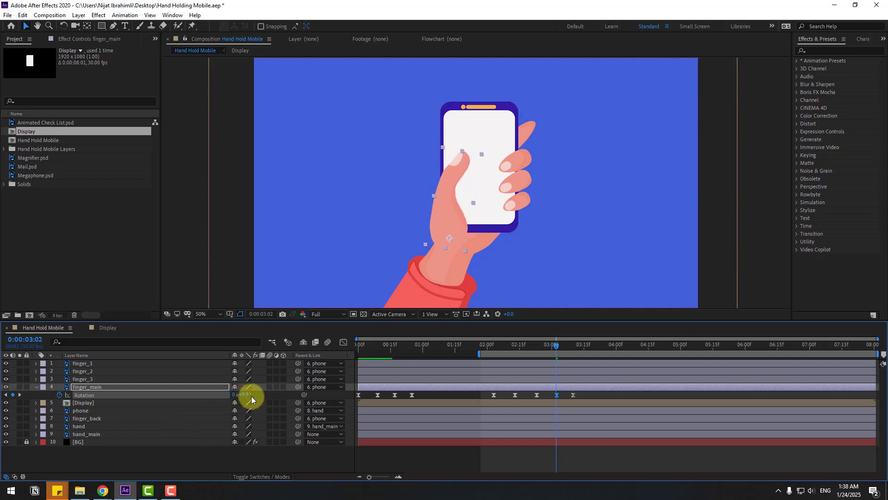
{"action": "key", "text": "space"}
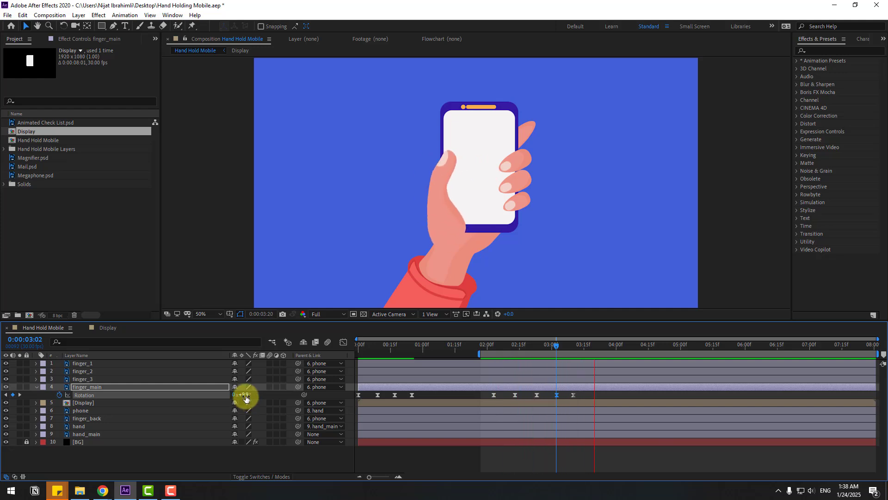
{"action": "key", "text": "space"}
Set finger_main's Rotation to -3° at 0:00:03:10 and 0° at 0:00:03:17, and preview the settling motion
{"action": "left_click_drag", "start_coordinate": [556, 345], "coordinate": [573, 348]}
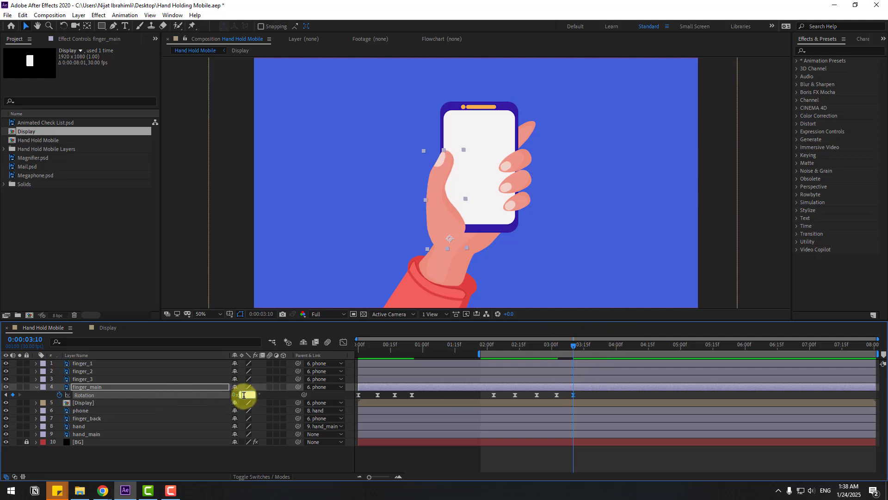
{"action": "type", "text": "-3"}
{"action": "left_click", "coordinate": [573, 347]}
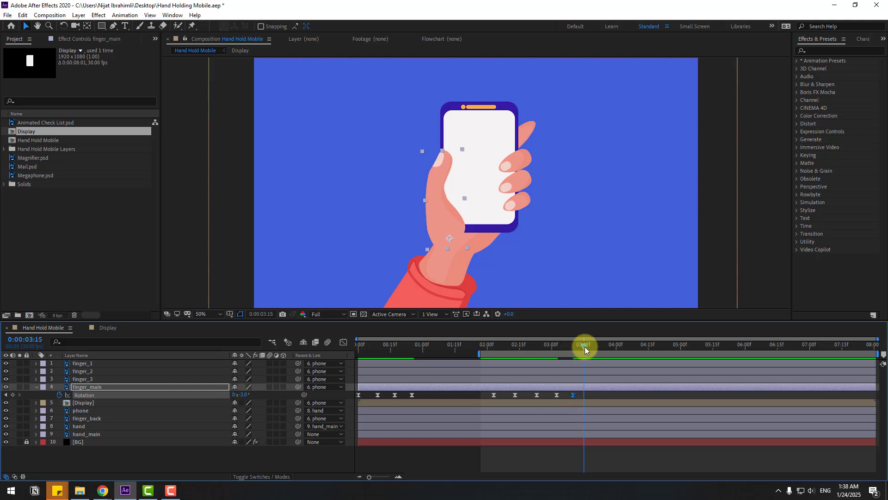
{"action": "left_click", "coordinate": [246, 395]}
{"action": "type", "text": "0"}
{"action": "key", "text": "Return"}
{"action": "key", "text": "space"}
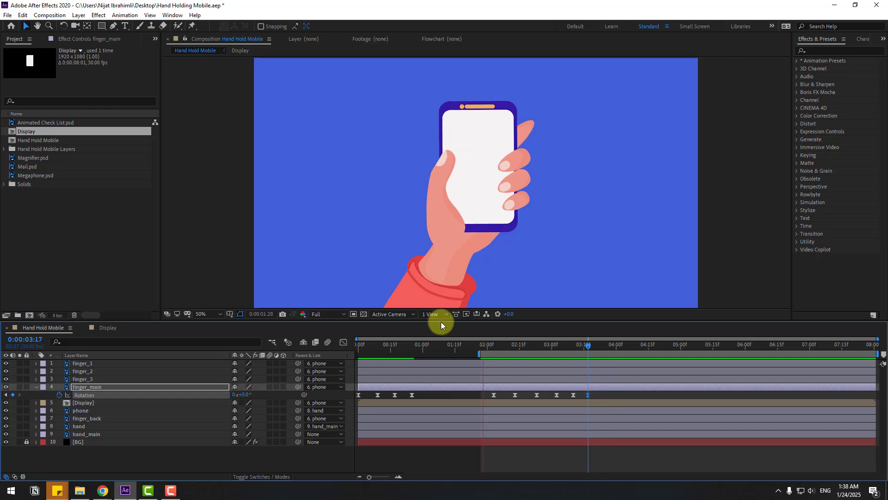
{"action": "key", "text": "space"}
Save the project, and at 0:00:02:03 add puppet pins to the base, middle and tip of finger_main, isolating the layer while pinning
{"action": "left_click_drag", "start_coordinate": [511, 345], "coordinate": [494, 345]}
{"action": "key", "text": "ctrl+s"}
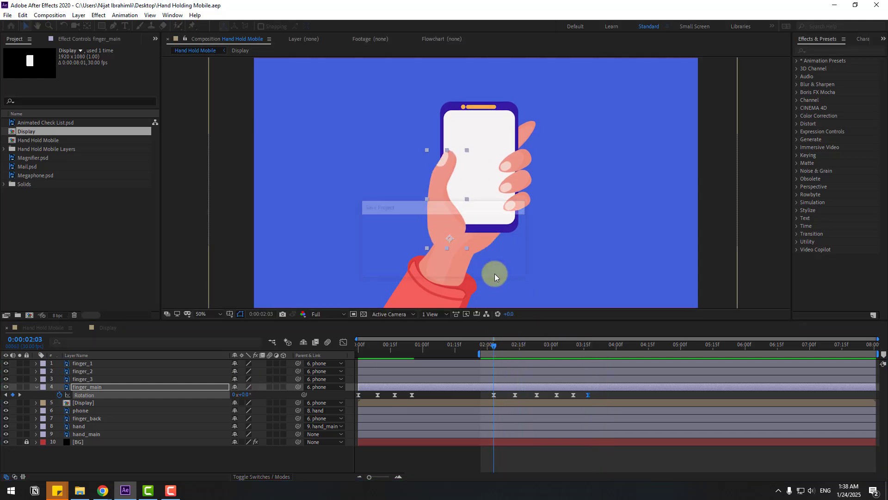
{"action": "left_click", "coordinate": [193, 25]}
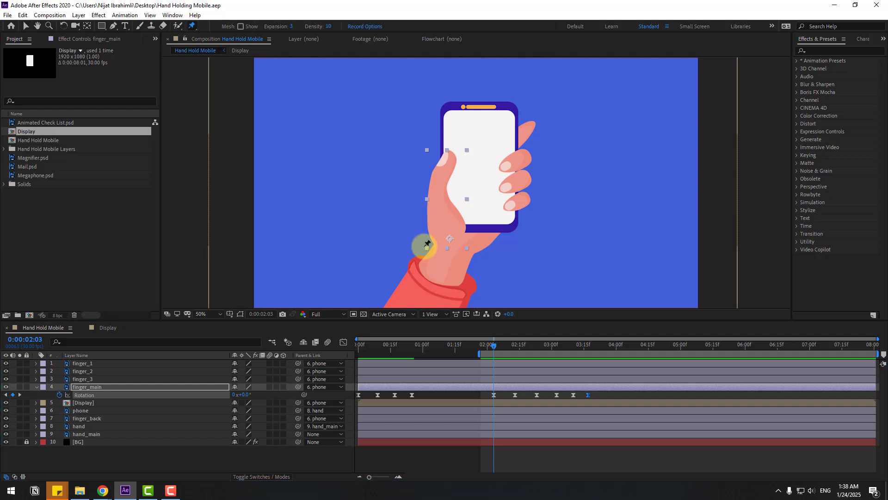
{"action": "left_click", "coordinate": [19, 386]}
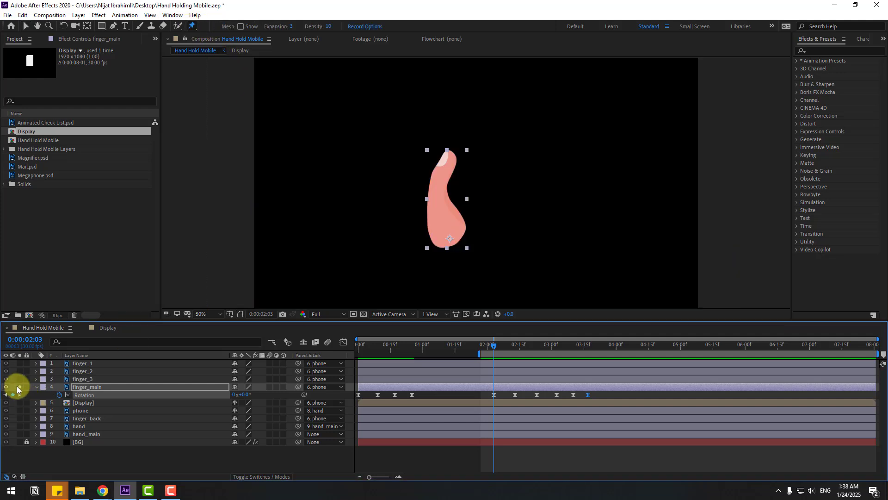
{"action": "left_click", "coordinate": [449, 237]}
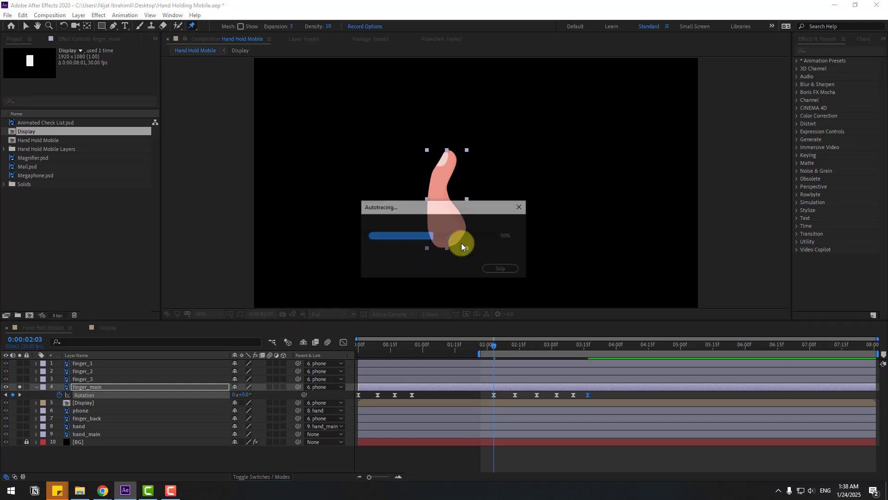
{"action": "left_click", "coordinate": [438, 201]}
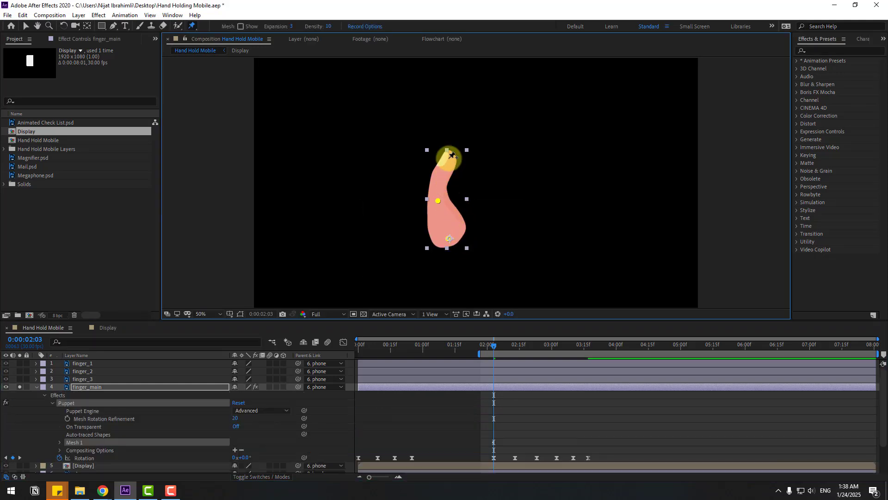
{"action": "left_click", "coordinate": [20, 386]}
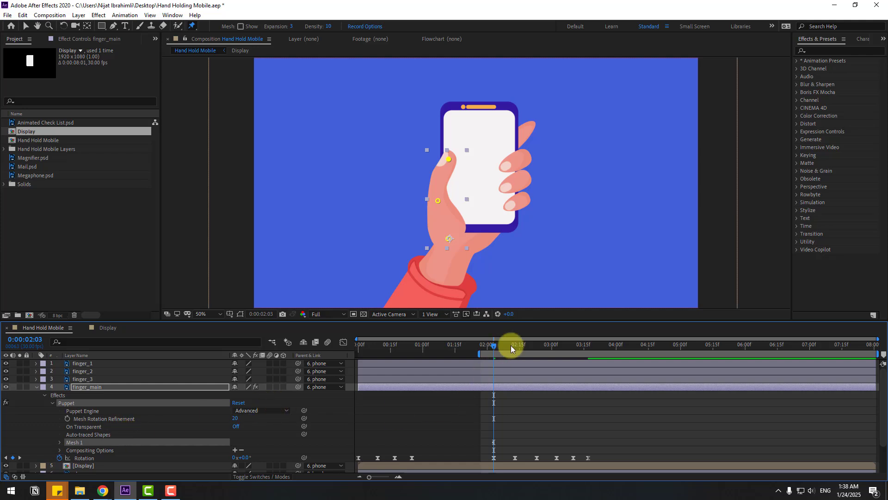
At 0:00:02:13, bend the thumb tip by setting the Position of finger_main's Puppet Pin 3 to about 92.1, 49.3
{"action": "left_click_drag", "start_coordinate": [498, 344], "coordinate": [515, 346]}
{"action": "key", "text": "period"}
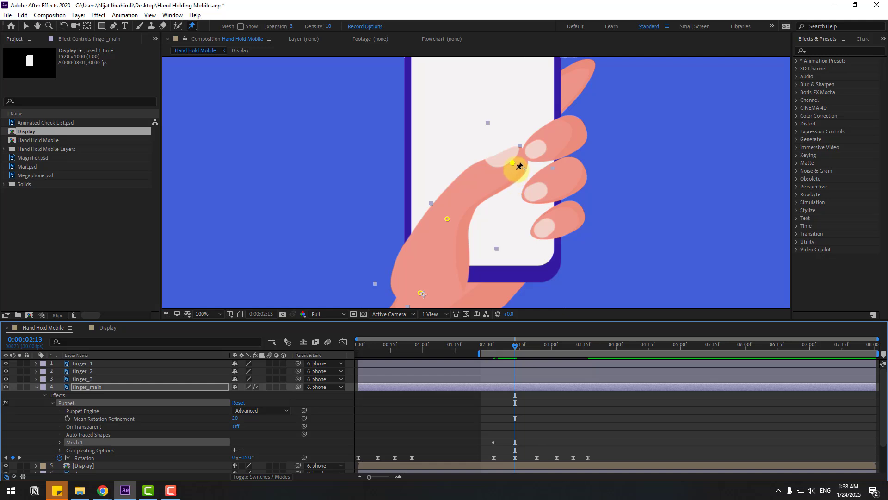
{"action": "left_click", "coordinate": [514, 164]}
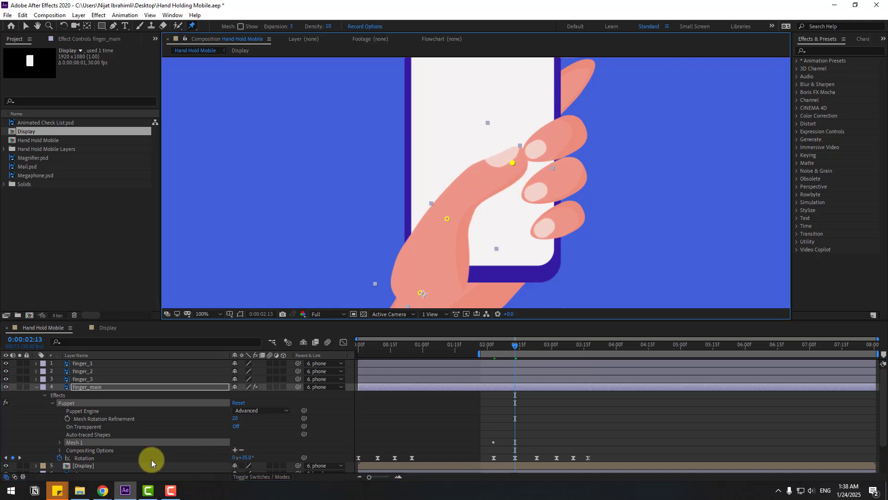
{"action": "left_click", "coordinate": [59, 442]}
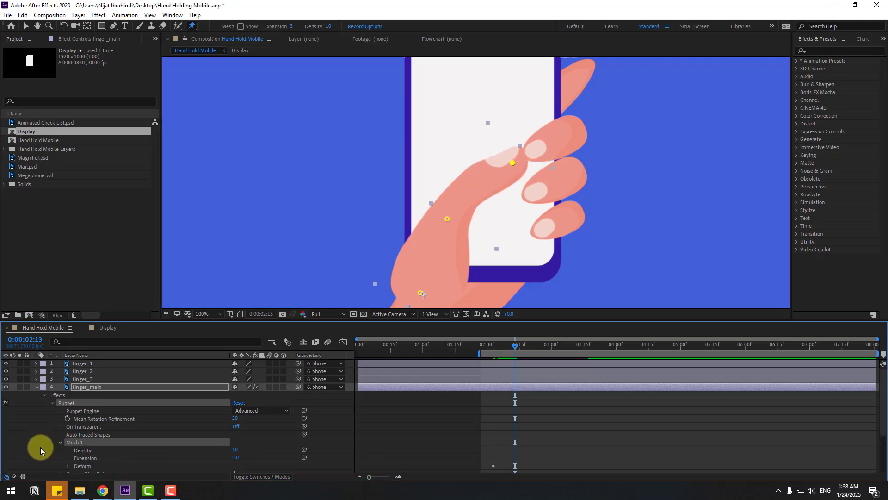
{"action": "scroll", "coordinate": [41, 447], "scroll_direction": "down", "scroll_amount": 1}
{"action": "left_click", "coordinate": [67, 443]}
{"action": "scroll", "coordinate": [40, 443], "scroll_direction": "down", "scroll_amount": 1}
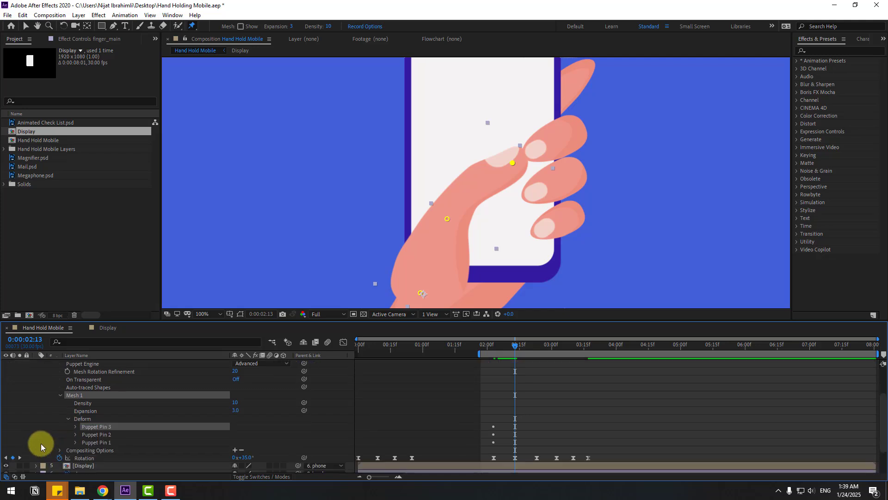
{"action": "left_click", "coordinate": [103, 428]}
{"action": "left_click", "coordinate": [75, 427]}
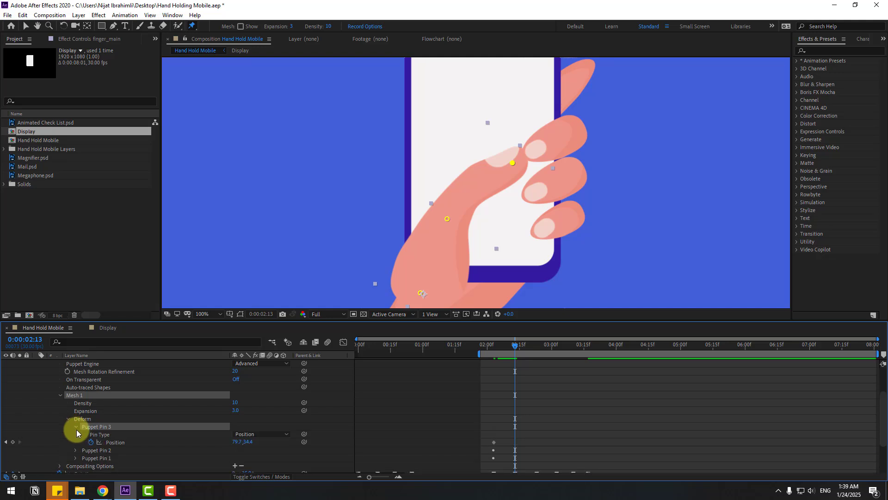
{"action": "left_click", "coordinate": [249, 442]}
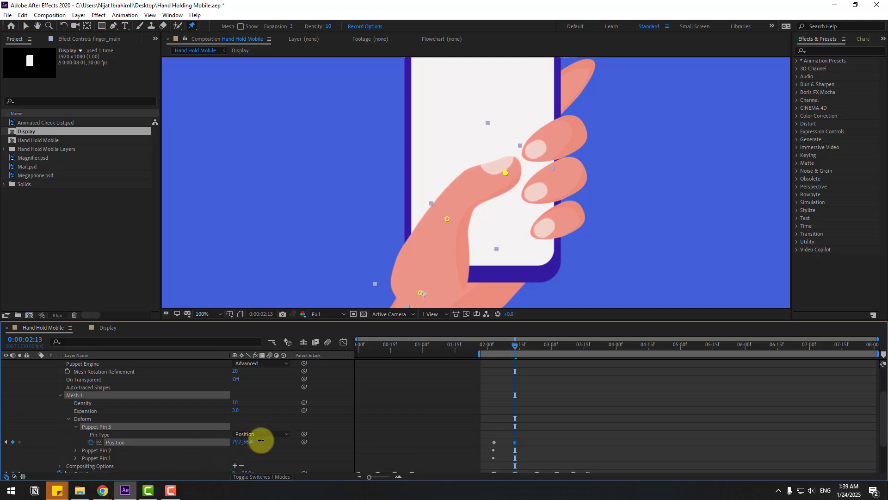
{"action": "left_click", "coordinate": [515, 165]}
{"action": "left_click_drag", "start_coordinate": [514, 165], "coordinate": [514, 174]}
Set Puppet Pin 3's Position to about 53.1, 36.3 at 0:00:02:23 and 72.1, 50.5 at 0:00:03:02, and preview the swipe
{"action": "left_click_drag", "start_coordinate": [518, 344], "coordinate": [536, 348]}
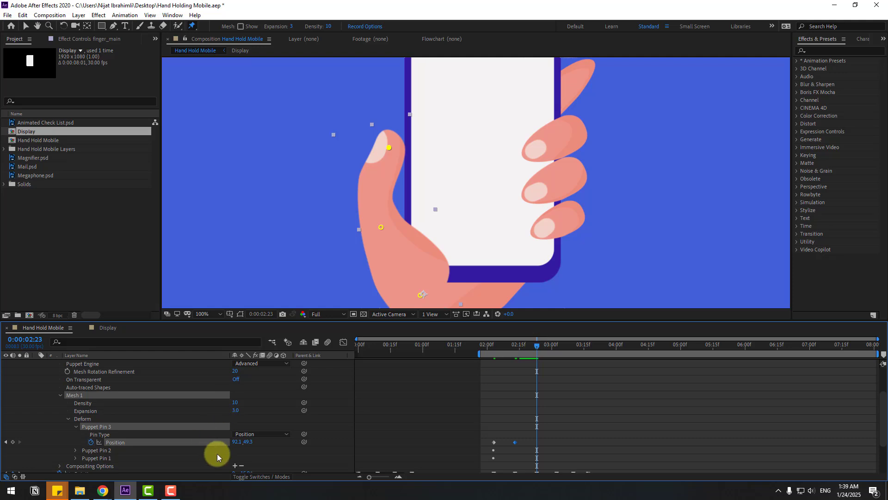
{"action": "mouse_move", "coordinate": [236, 443]}
{"action": "left_mouse_down"}
{"action": "mouse_move", "coordinate": [220, 445]}
{"action": "mouse_move", "coordinate": [240, 444]}
{"action": "left_mouse_up"}
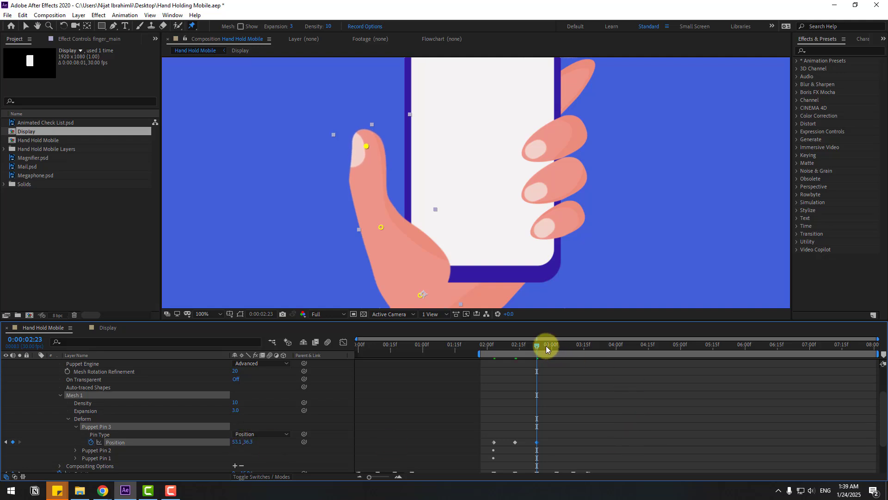
{"action": "left_click_drag", "start_coordinate": [546, 346], "coordinate": [556, 347]}
{"action": "scroll", "coordinate": [617, 412], "scroll_direction": "down", "scroll_amount": 3}
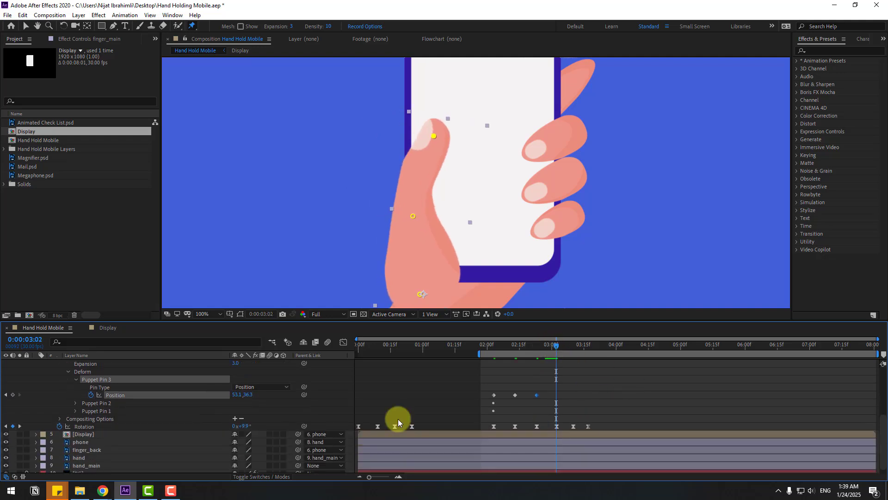
{"action": "mouse_move", "coordinate": [250, 394]}
{"action": "left_mouse_down"}
{"action": "mouse_move", "coordinate": [234, 394]}
{"action": "mouse_move", "coordinate": [243, 394]}
{"action": "left_mouse_up"}
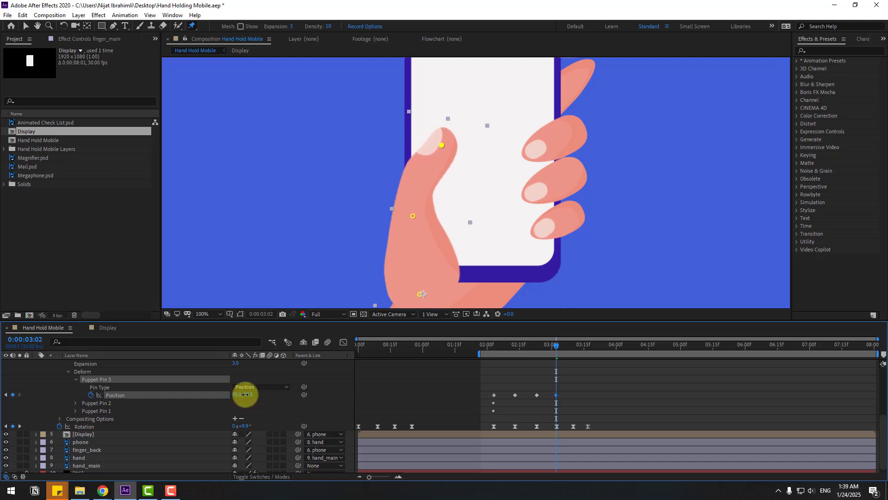
{"action": "left_click_drag", "start_coordinate": [561, 346], "coordinate": [483, 345]}
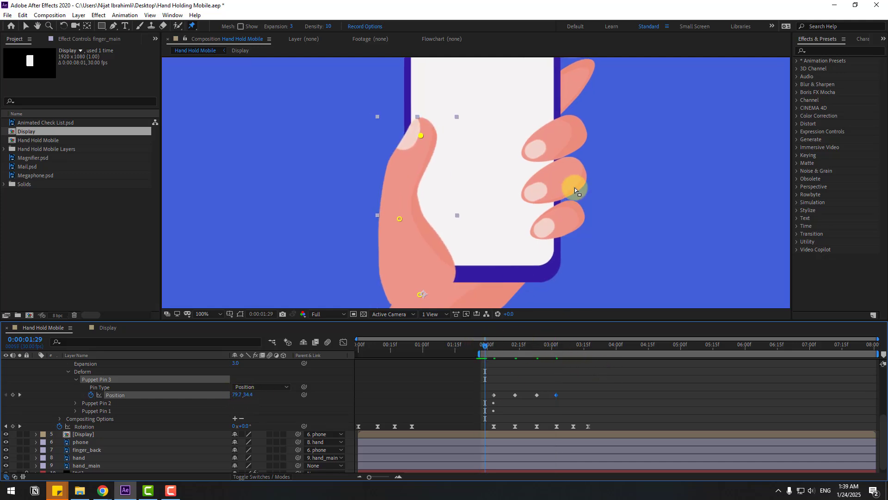
{"action": "scroll", "coordinate": [593, 218], "scroll_direction": "down", "scroll_amount": 2}
{"action": "key", "text": "space"}
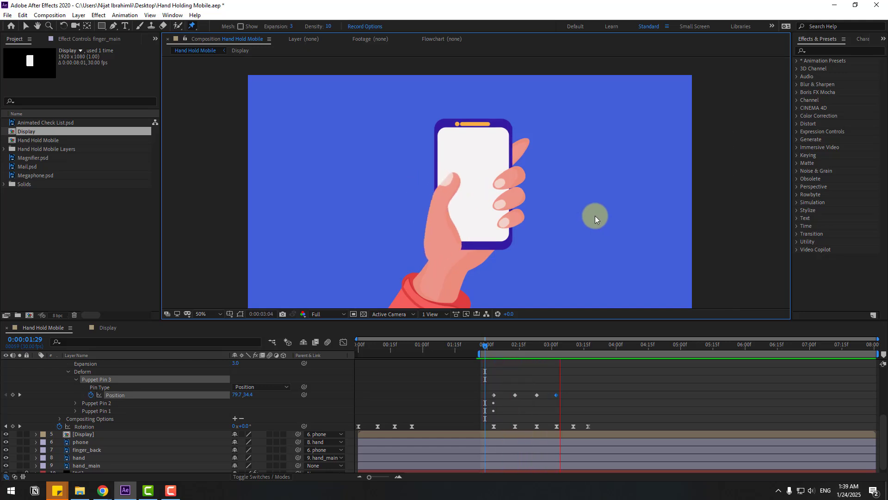
{"action": "key", "text": "space"}
Move Puppet Pin 3 to about 65.4, 49.9 at 0:00:03:10 and 72.1, 55.0 at 0:00:03:17, and preview the thumb's bending
{"action": "left_click_drag", "start_coordinate": [557, 344], "coordinate": [572, 347]}
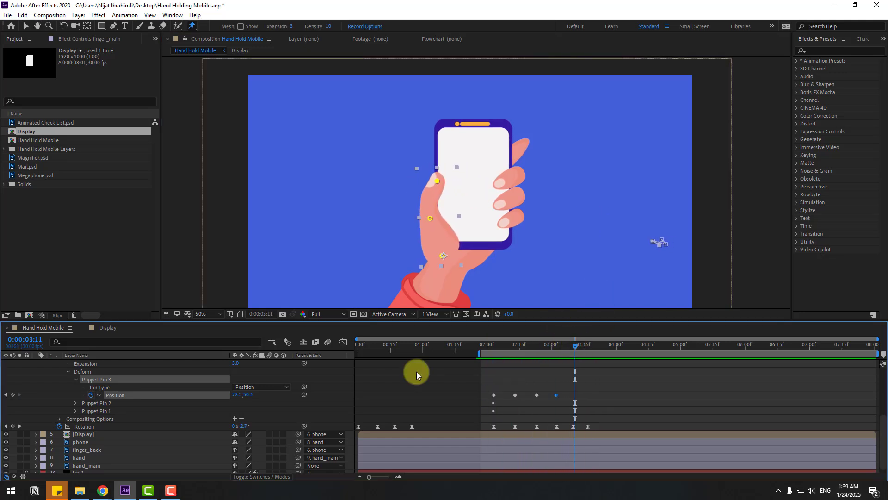
{"action": "left_click", "coordinate": [439, 182]}
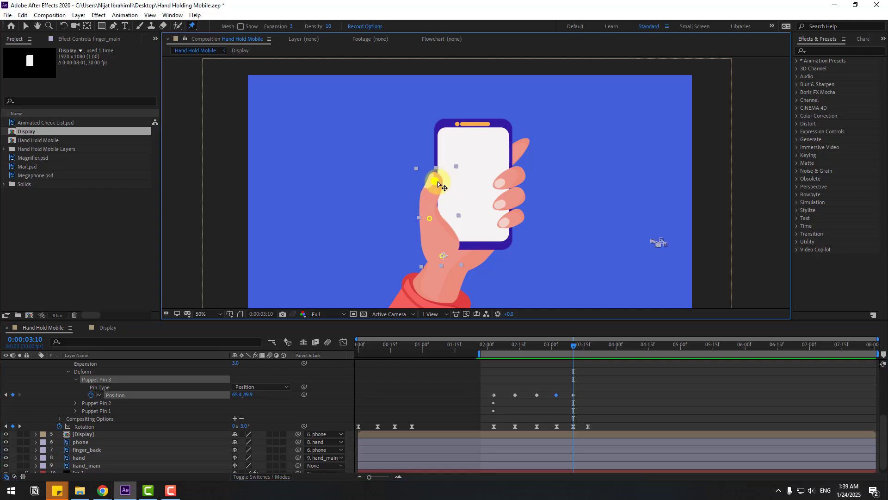
{"action": "left_click", "coordinate": [588, 345]}
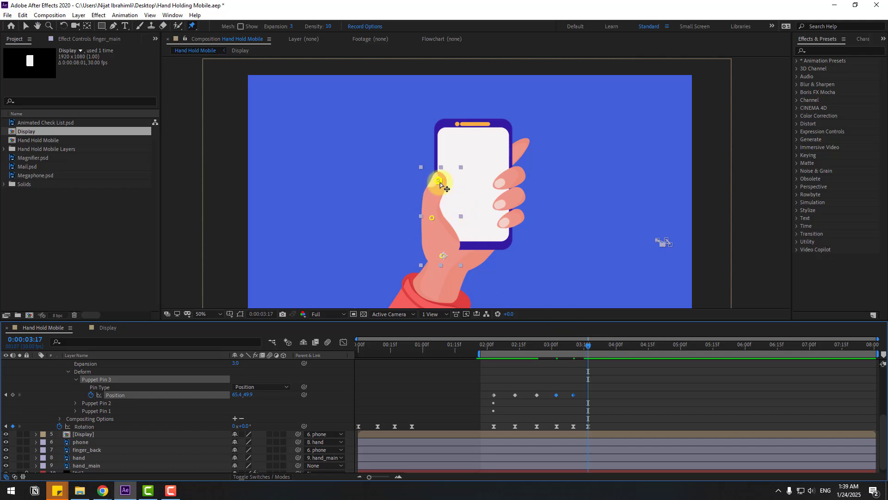
{"action": "left_click_drag", "start_coordinate": [437, 184], "coordinate": [440, 185]}
{"action": "key", "text": "space"}
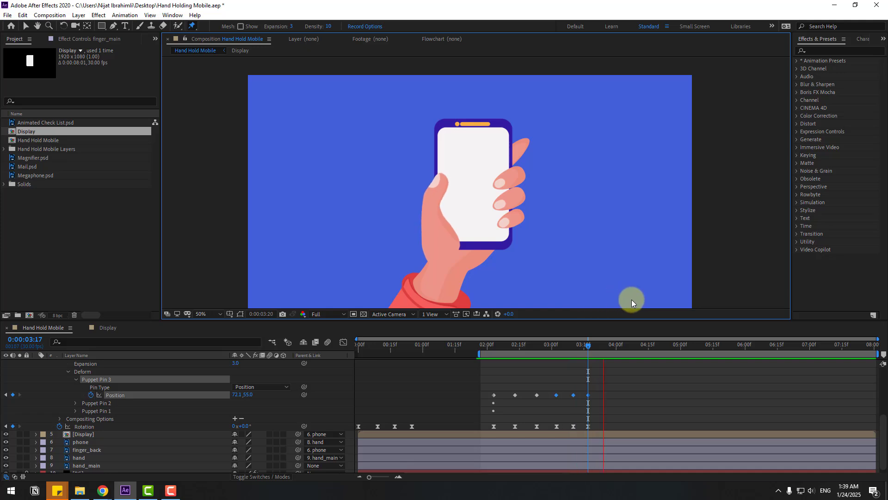
{"action": "key", "text": "comma"}
{"action": "key", "text": "comma"}
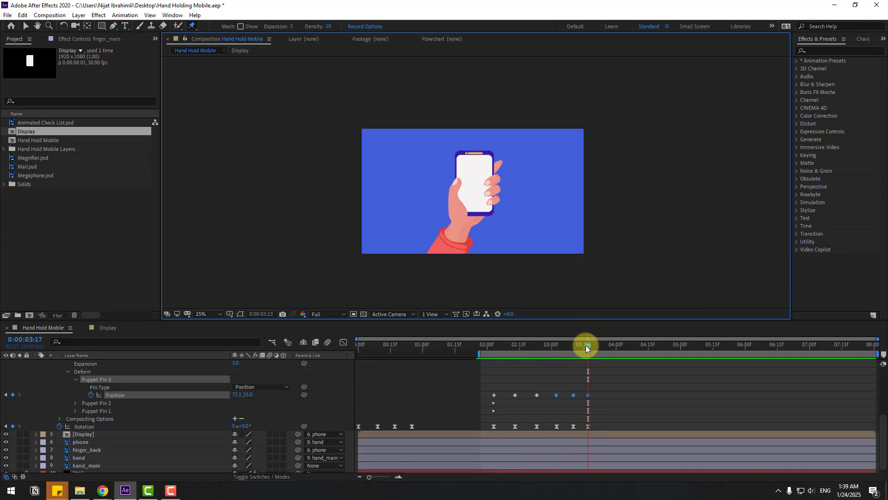
{"action": "key", "text": "space"}
Apply Easy Ease to all of Puppet Pin 3's Position keyframes, preview the result, and collapse the finger_main layer
{"action": "left_click_drag", "start_coordinate": [617, 393], "coordinate": [495, 394]}
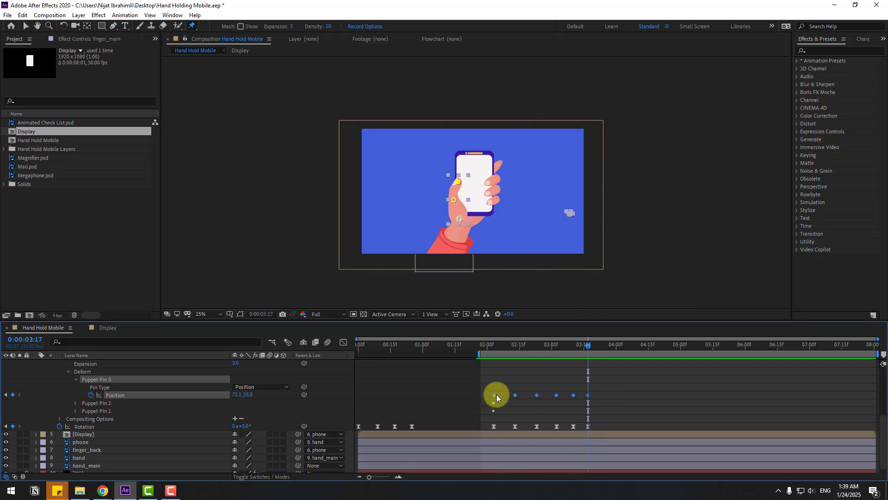
{"action": "right_click", "coordinate": [496, 393]}
{"action": "mouse_move", "coordinate": [499, 390]}
{"action": "left_click", "coordinate": [614, 416]}
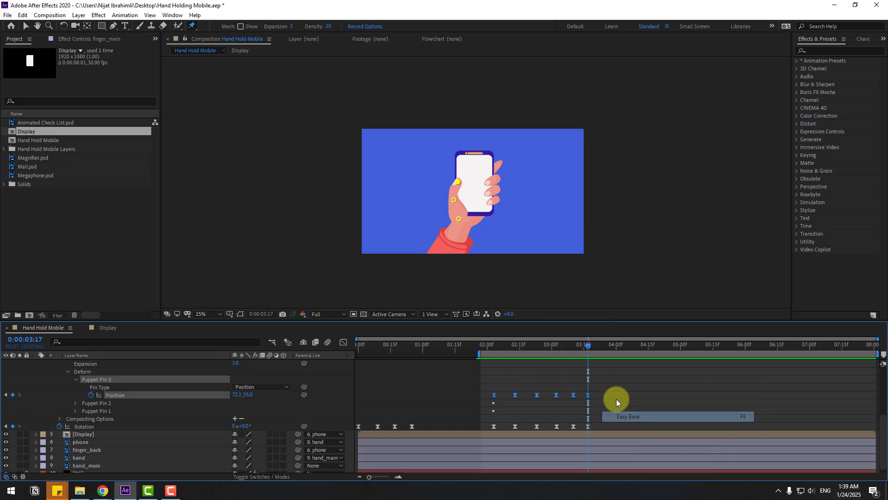
{"action": "key", "text": "period"}
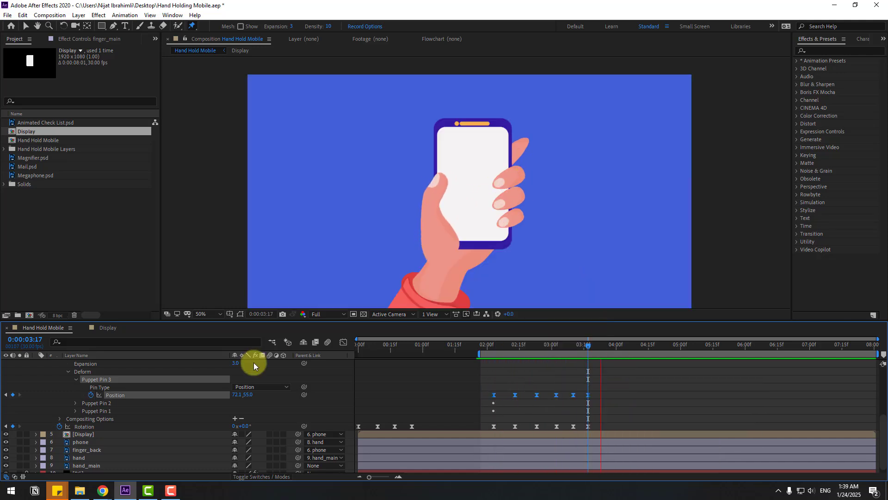
{"action": "scroll", "coordinate": [27, 359], "scroll_direction": "up", "scroll_amount": 5}
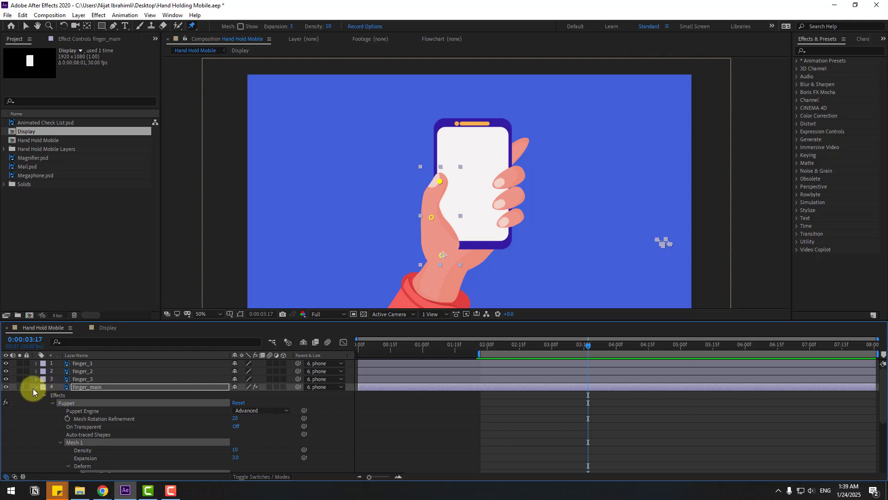
{"action": "left_click", "coordinate": [35, 387]}
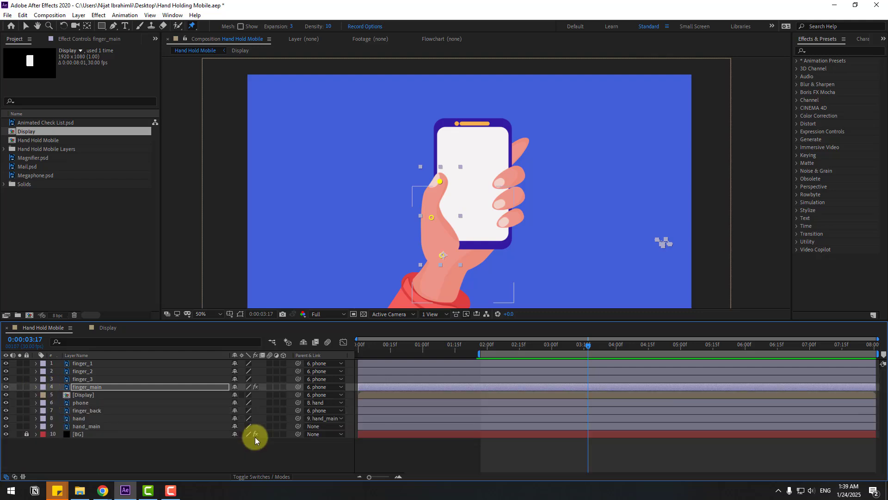
Switch to the Selection tool and reveal only the Rotation keyframes of finger_main in the timeline
{"action": "left_click", "coordinate": [84, 426]}
{"action": "left_click", "coordinate": [26, 27]}
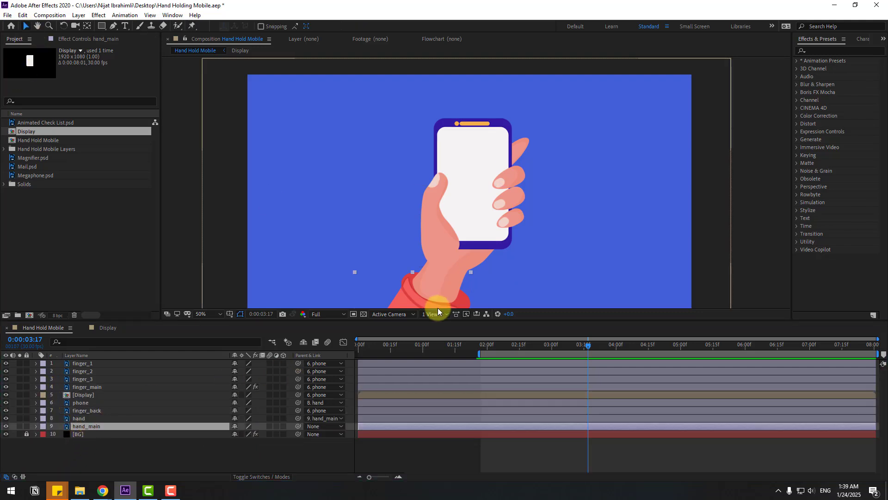
{"action": "left_click", "coordinate": [86, 387]}
{"action": "key", "text": "u"}
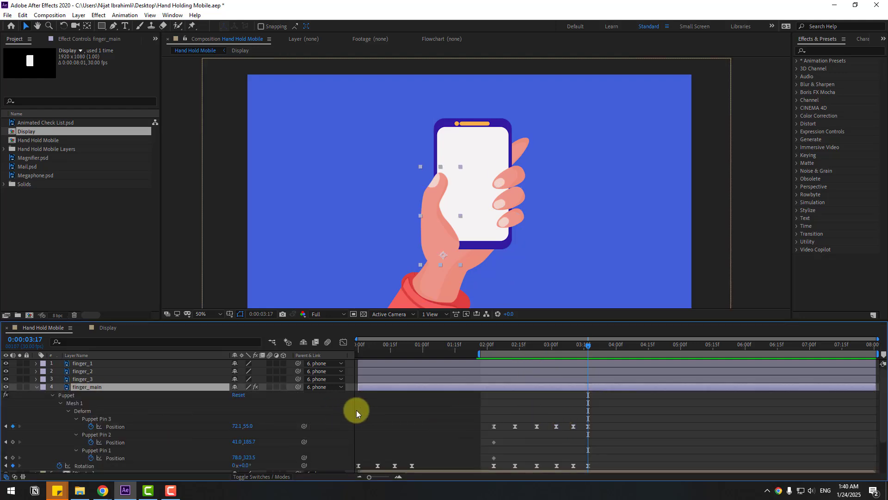
{"action": "left_click", "coordinate": [165, 411]}
{"action": "key", "text": "Delete"}
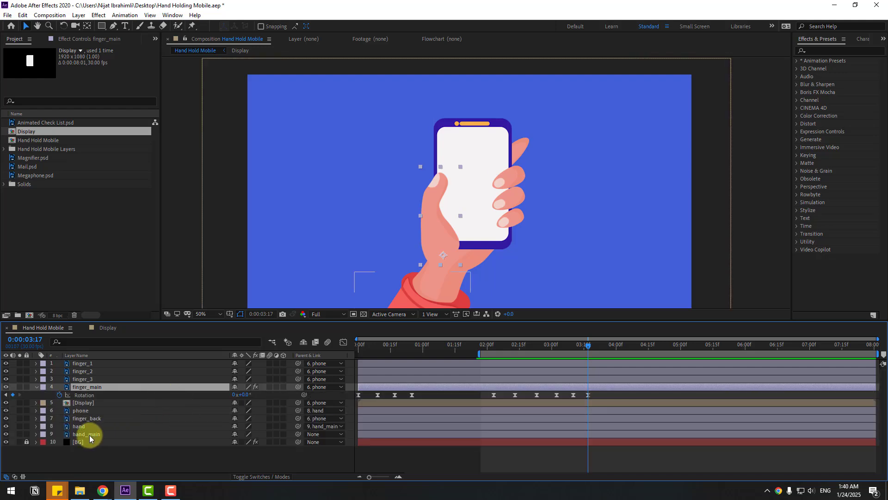
Add a Rotation keyframe to hand_main at 0:00:02:03 and set its Rotation to 3° at 0:00:02:13
{"action": "left_click", "coordinate": [86, 435]}
{"action": "left_click_drag", "start_coordinate": [536, 353], "coordinate": [494, 346]}
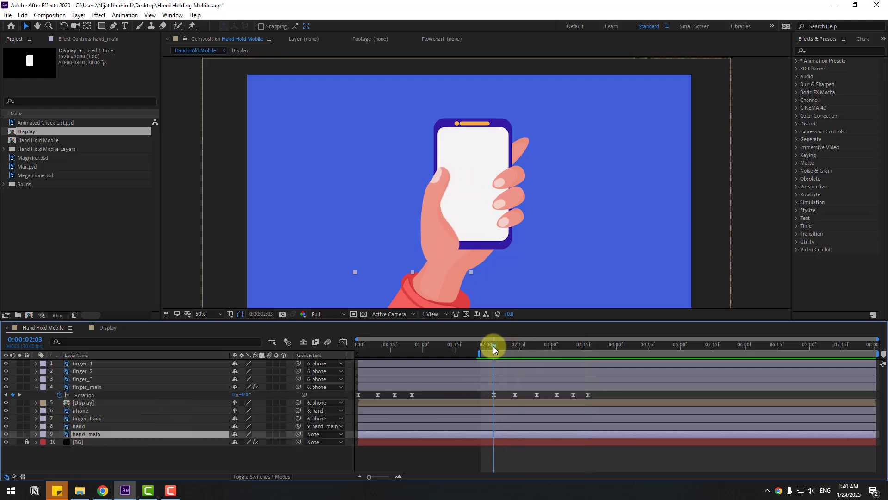
{"action": "key", "text": "u"}
{"action": "left_click", "coordinate": [12, 441]}
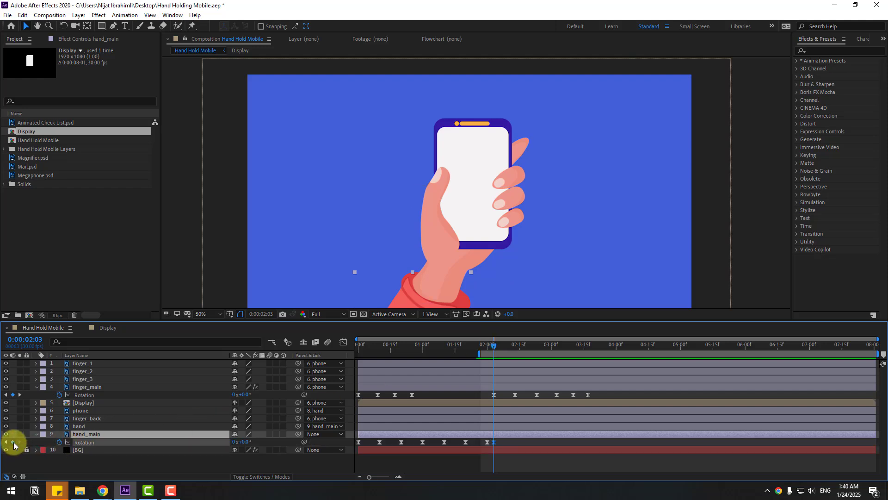
{"action": "left_click_drag", "start_coordinate": [507, 346], "coordinate": [515, 347]}
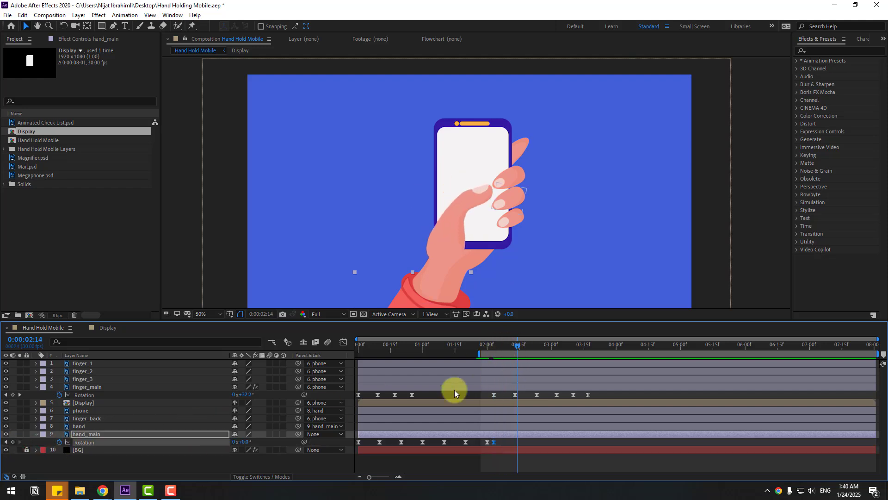
{"action": "left_click_drag", "start_coordinate": [247, 446], "coordinate": [334, 458]}
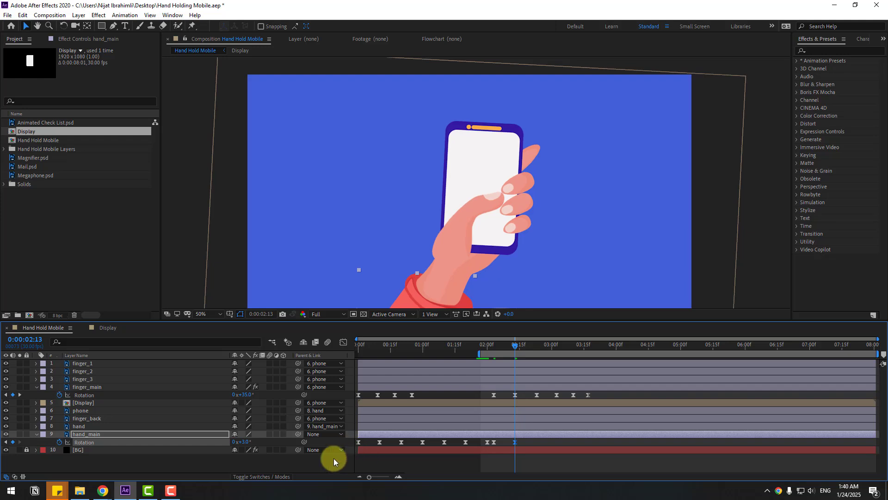
Set hand_main's Rotation to -3° at 0:00:02:23, in line with finger_main's keyframe
{"action": "left_click_drag", "start_coordinate": [520, 344], "coordinate": [537, 346]}
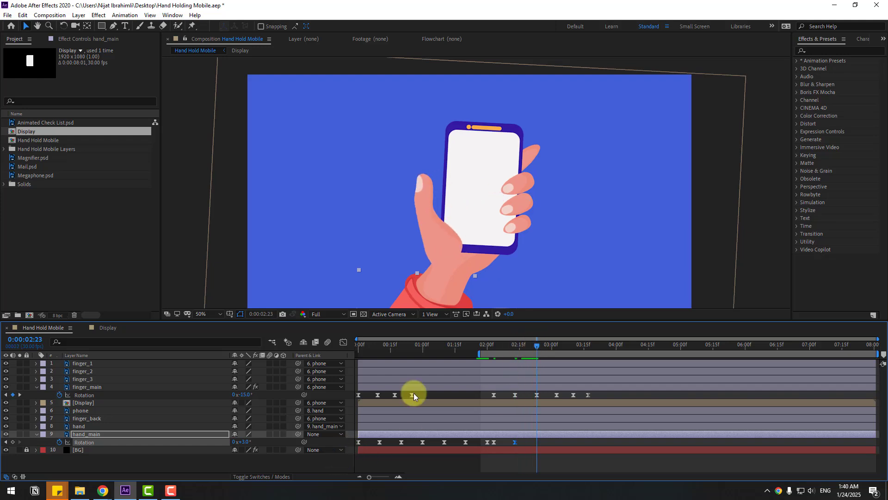
{"action": "left_click", "coordinate": [244, 441]}
{"action": "type", "text": "-"}
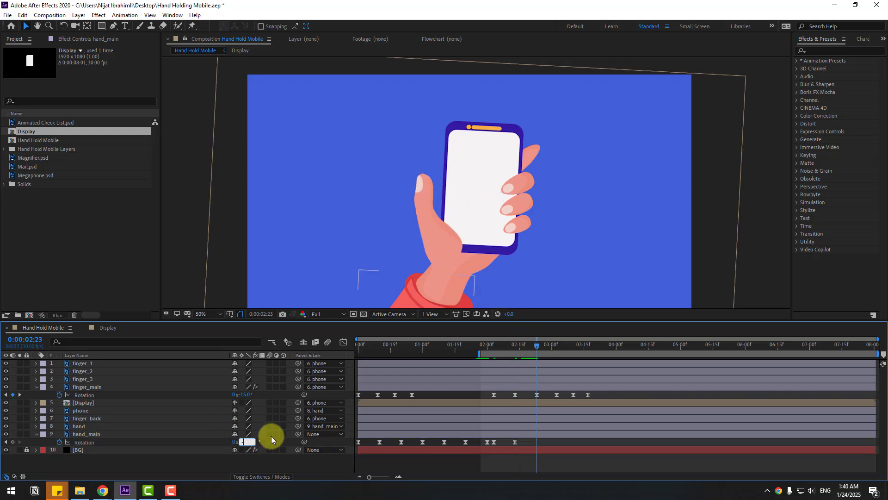
{"action": "type", "text": "3"}
{"action": "key", "text": "Return"}
Set hand_main's Rotation to 2° at 0:00:03:02 and to -1° at 0:00:03:10
{"action": "left_click_drag", "start_coordinate": [544, 346], "coordinate": [556, 349]}
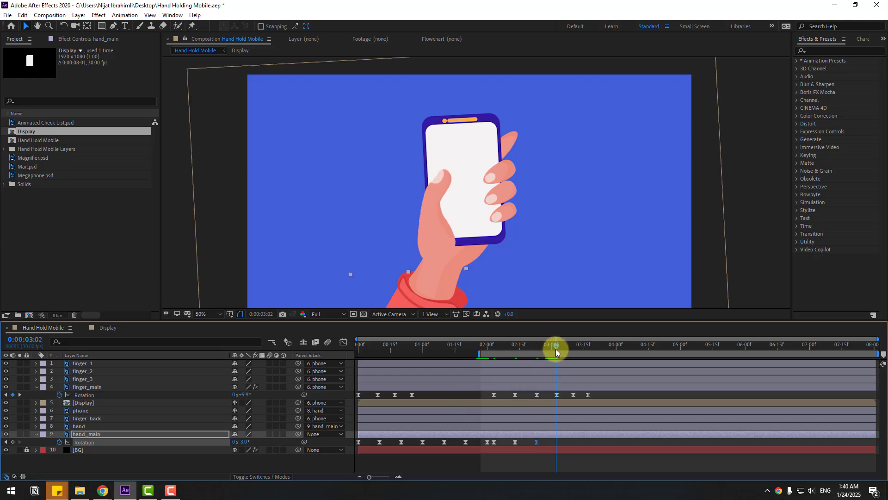
{"action": "left_click", "coordinate": [244, 441]}
{"action": "type", "text": "2"}
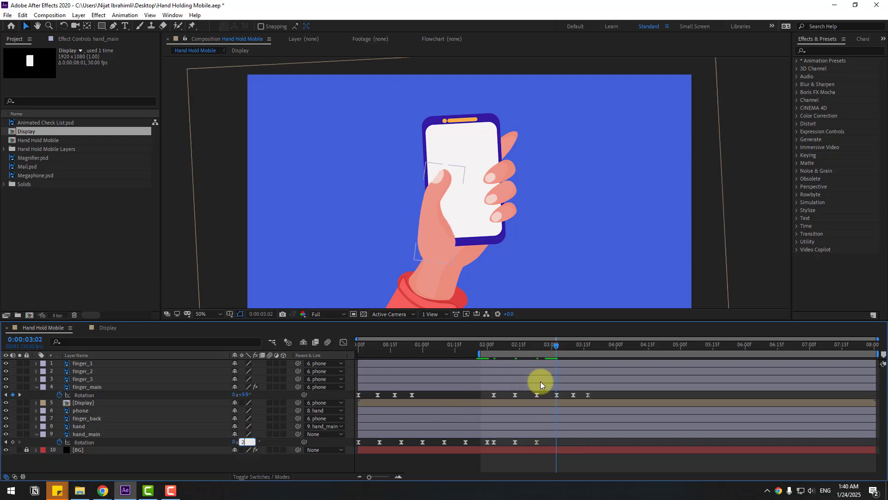
{"action": "key", "text": "Return"}
{"action": "left_click_drag", "start_coordinate": [560, 348], "coordinate": [573, 349]}
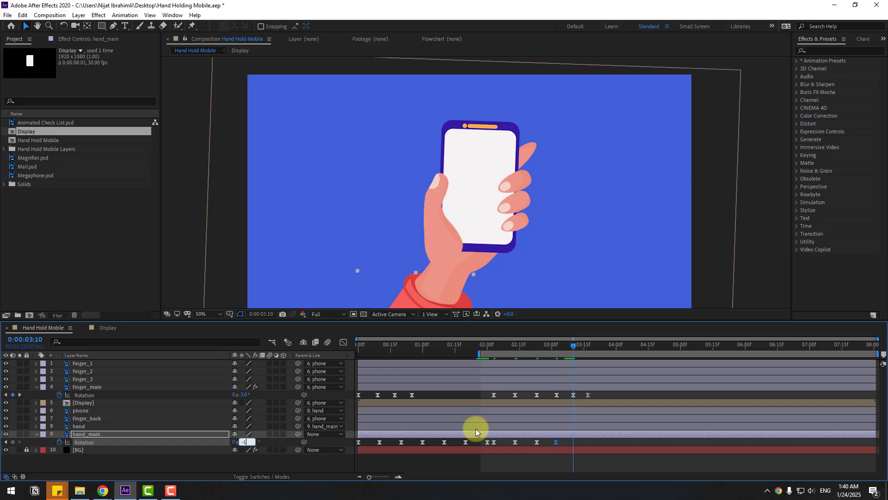
{"action": "type", "text": "-1"}
{"action": "key", "text": "Return"}
Set hand_main's Rotation to 0° at 0:00:03:17 and preview the rocking hand animation
{"action": "left_click_drag", "start_coordinate": [577, 348], "coordinate": [587, 349]}
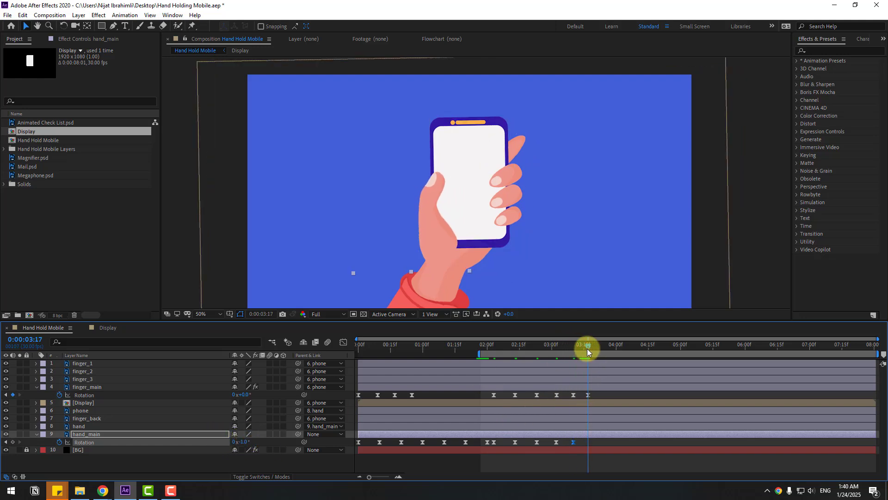
{"action": "left_click", "coordinate": [243, 442]}
{"action": "type", "text": "0"}
{"action": "key", "text": "Return"}
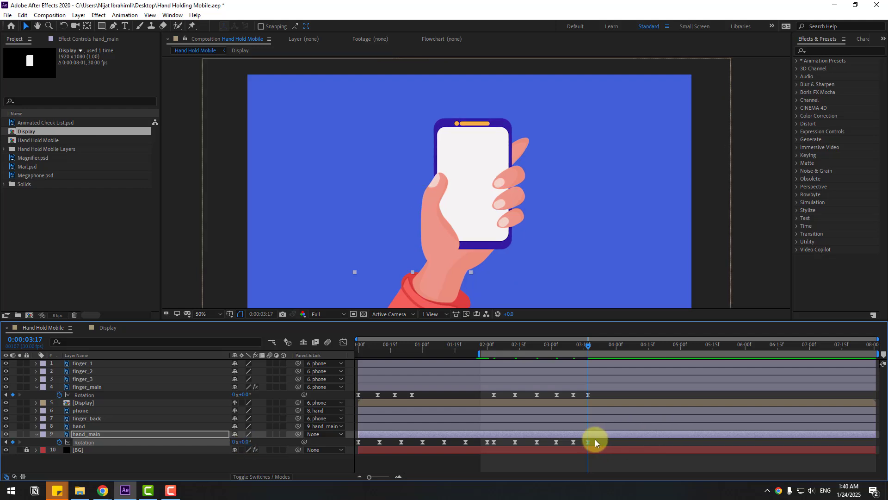
{"action": "key", "text": "space"}
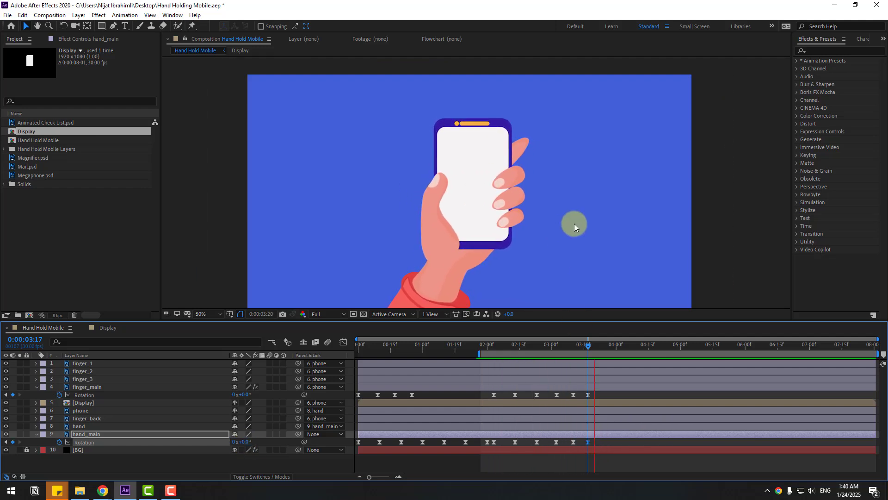
{"action": "key", "text": "comma"}
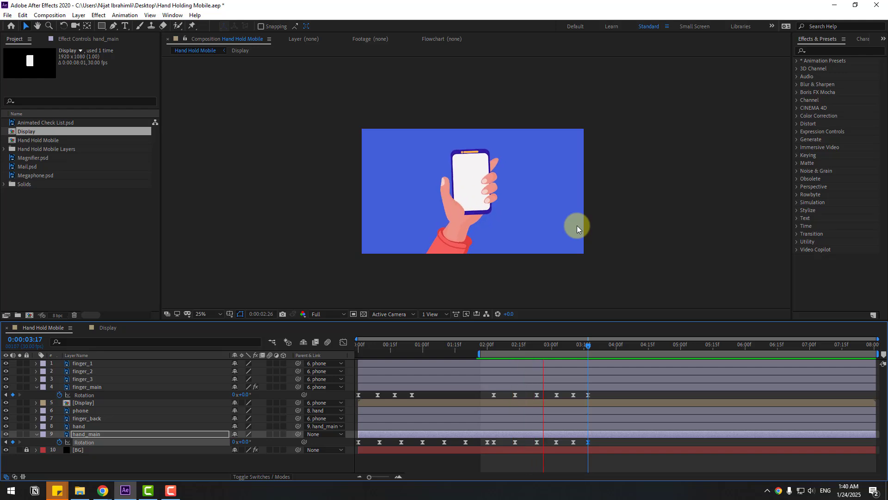
{"action": "key", "text": "period"}
{"action": "left_click", "coordinate": [278, 414]}
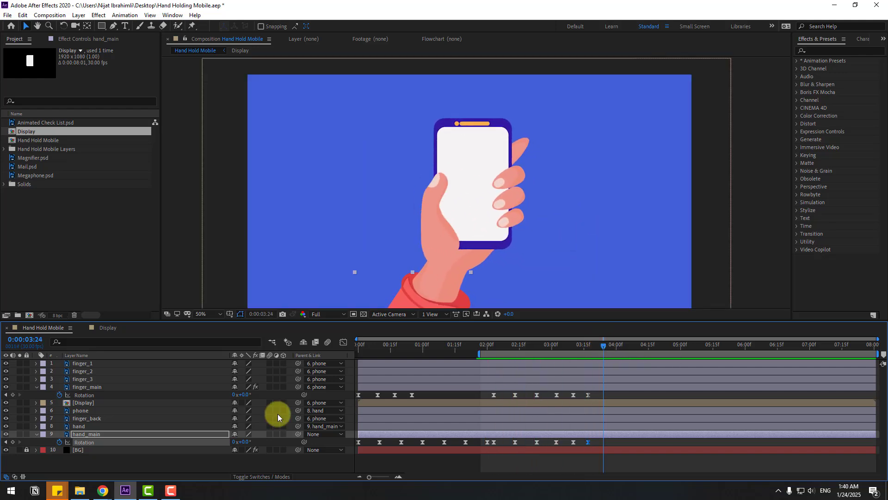
Open the Display precomposition and add Megaphone.psd, Mail.psd, Magnifier.psd and Animated Check List.psd above its display layer
{"action": "left_click", "coordinate": [104, 468]}
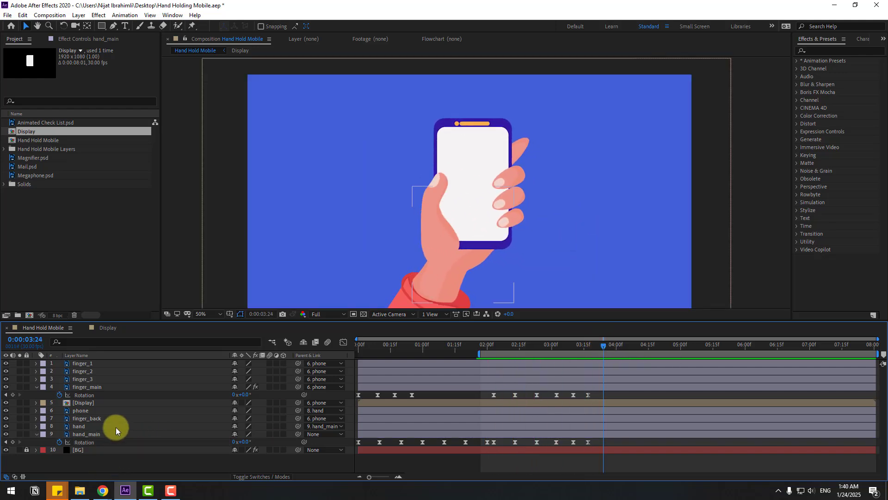
{"action": "double_click", "coordinate": [87, 404]}
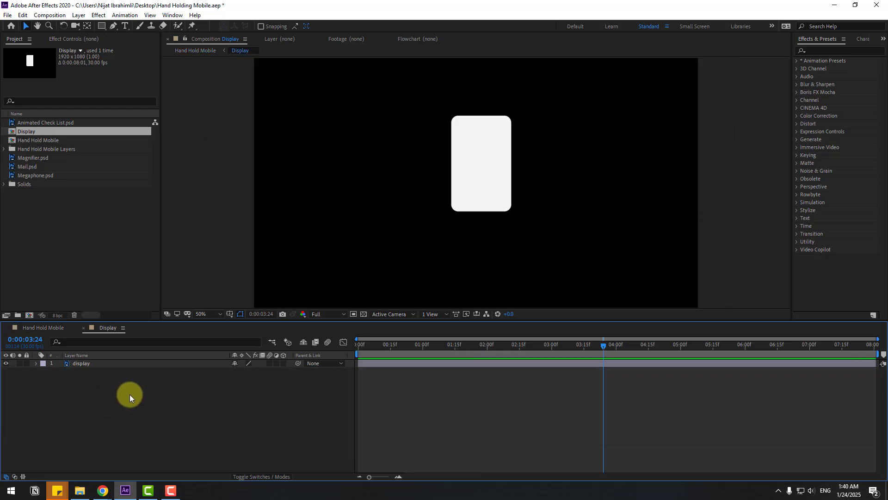
{"action": "left_click", "coordinate": [37, 176]}
{"action": "left_click", "coordinate": [33, 167], "text": "shift"}
{"action": "left_click", "coordinate": [33, 160], "text": "shift"}
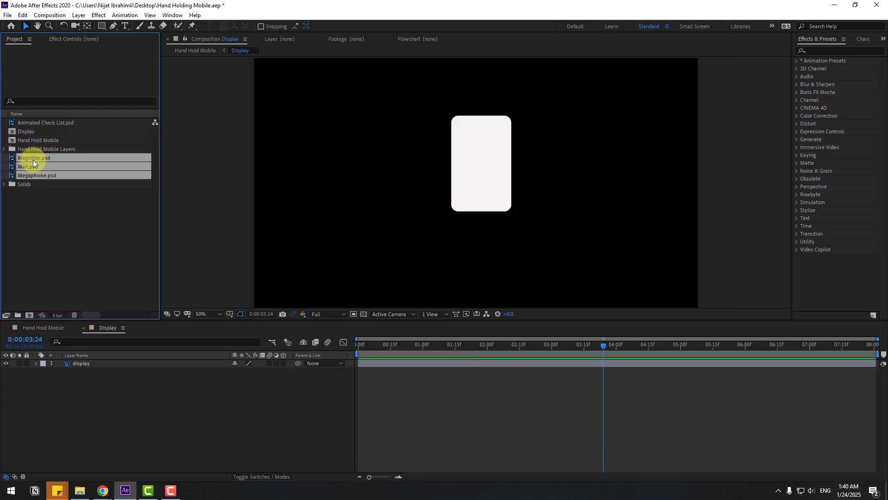
{"action": "left_click", "coordinate": [62, 124], "text": "ctrl"}
{"action": "left_click_drag", "start_coordinate": [51, 162], "coordinate": [123, 361]}
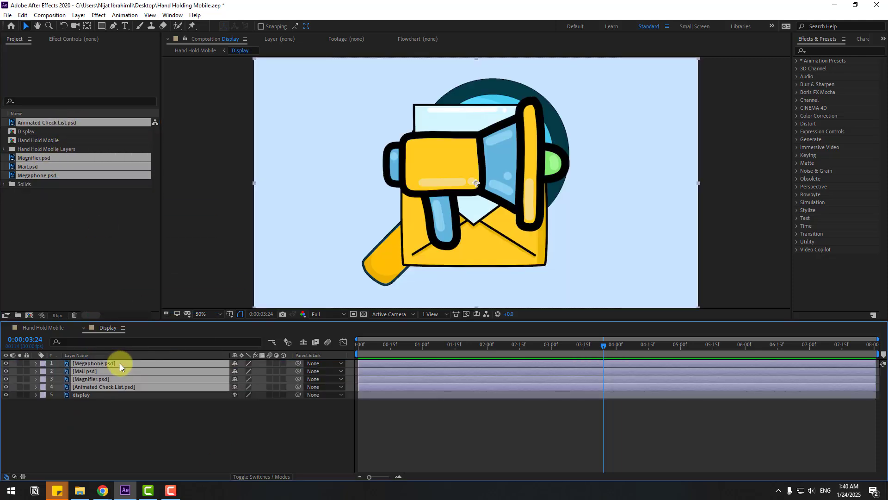
Scale the four added icon layers to 12% together and place them over the upper part of the white phone display
{"action": "key", "text": "s"}
{"action": "left_click_drag", "start_coordinate": [244, 371], "coordinate": [206, 377]}
{"action": "left_click_drag", "start_coordinate": [490, 190], "coordinate": [496, 153]}
{"action": "left_click", "coordinate": [143, 440]}
{"action": "scroll", "coordinate": [518, 173], "scroll_direction": "up", "scroll_amount": 4}
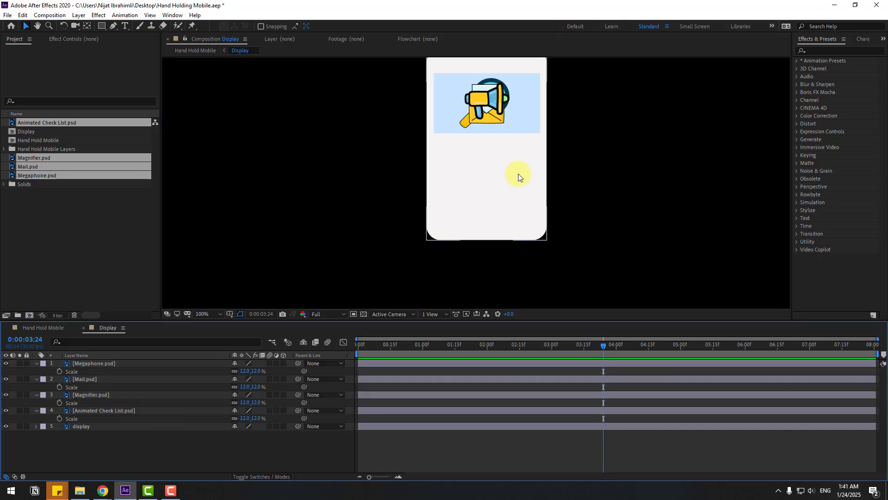
{"action": "scroll", "coordinate": [530, 174], "scroll_direction": "down", "scroll_amount": 2}
{"action": "left_click", "coordinate": [488, 115]}
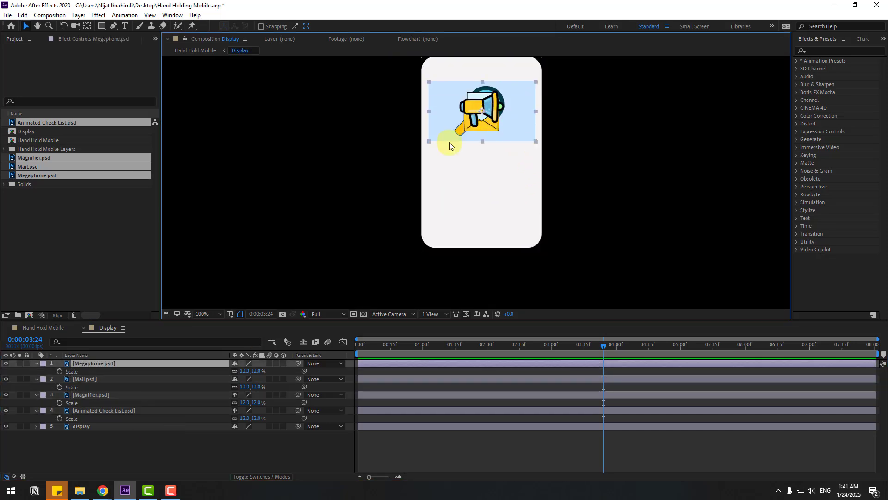
Briefly toggle the Megaphone layer's visibility and collapse the Scale properties of all the icon layers
{"action": "left_click", "coordinate": [6, 364]}
{"action": "left_click", "coordinate": [6, 364]}
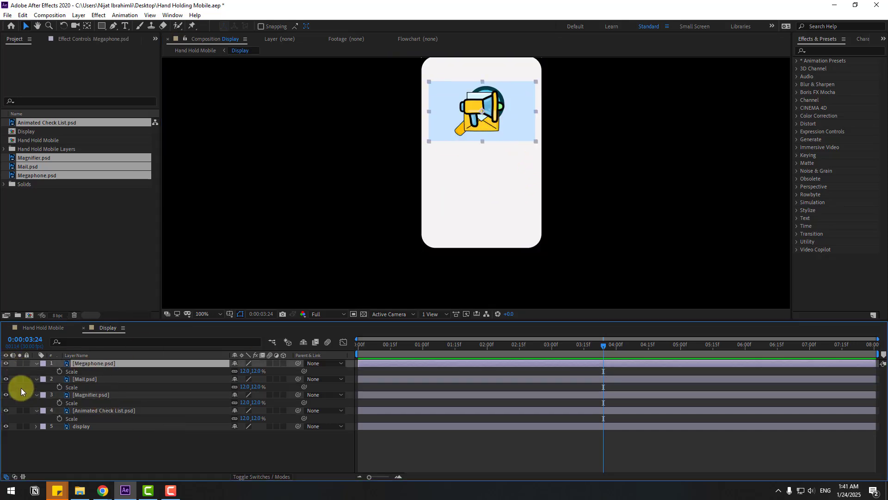
{"action": "key", "text": "ctrl+a"}
{"action": "left_click", "coordinate": [37, 364]}
{"action": "left_click", "coordinate": [72, 425]}
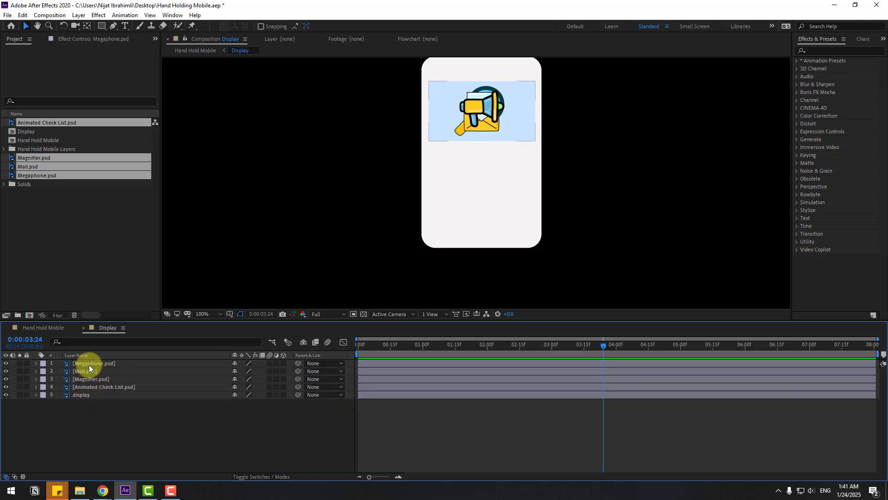
Spread the icons downward, with the Megaphone on the display, Mail at its lower edge and the Magnifier below it
{"action": "left_click", "coordinate": [89, 364]}
{"action": "left_click_drag", "start_coordinate": [490, 116], "coordinate": [507, 252]}
{"action": "left_click", "coordinate": [88, 371]}
{"action": "left_click", "coordinate": [89, 379]}
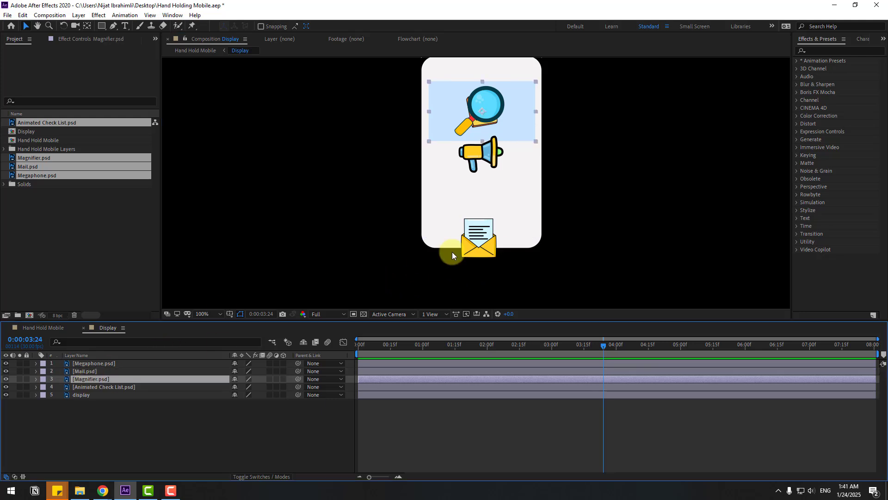
{"action": "left_click_drag", "start_coordinate": [520, 106], "coordinate": [449, 228]}
{"action": "left_click_drag", "start_coordinate": [532, 161], "coordinate": [521, 197]}
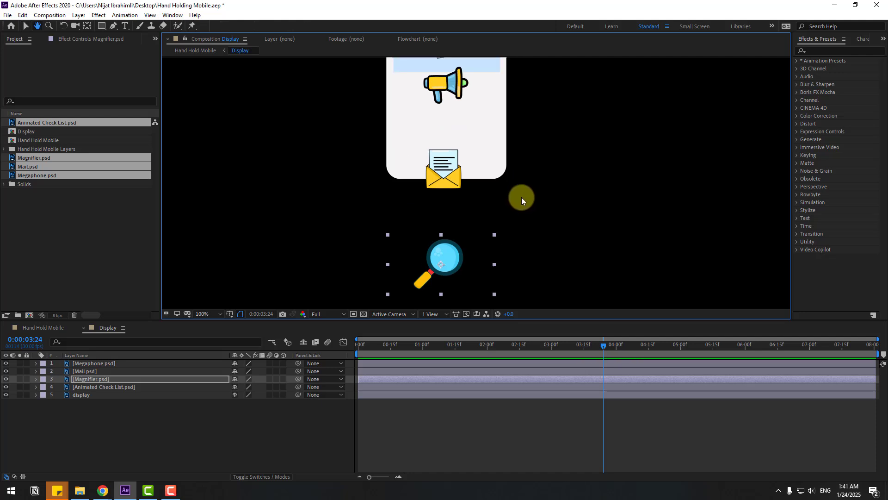
{"action": "scroll", "coordinate": [521, 197], "scroll_direction": "down", "scroll_amount": 1}
Enlarge the Animated Check List layer to 96%, shift it down and toward the left, and solo it
{"action": "left_click", "coordinate": [464, 121]}
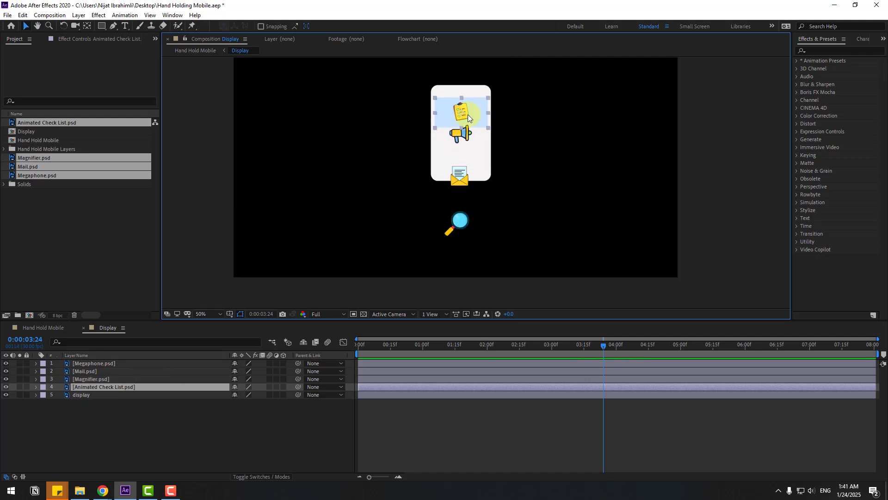
{"action": "scroll", "coordinate": [468, 114], "scroll_direction": "up", "scroll_amount": 1}
{"action": "scroll", "coordinate": [446, 210], "scroll_direction": "down", "scroll_amount": 2}
{"action": "key", "text": "s"}
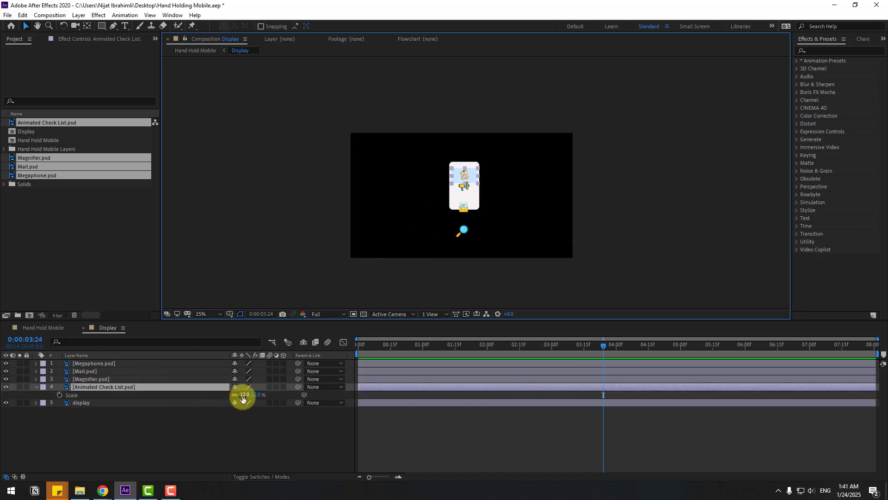
{"action": "left_click_drag", "start_coordinate": [242, 399], "coordinate": [266, 384]}
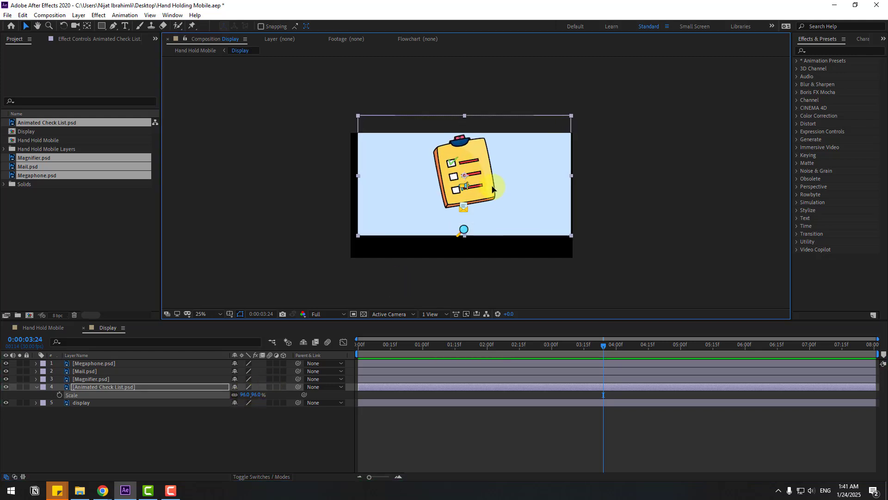
{"action": "left_click_drag", "start_coordinate": [492, 189], "coordinate": [452, 219]}
{"action": "left_click", "coordinate": [17, 386]}
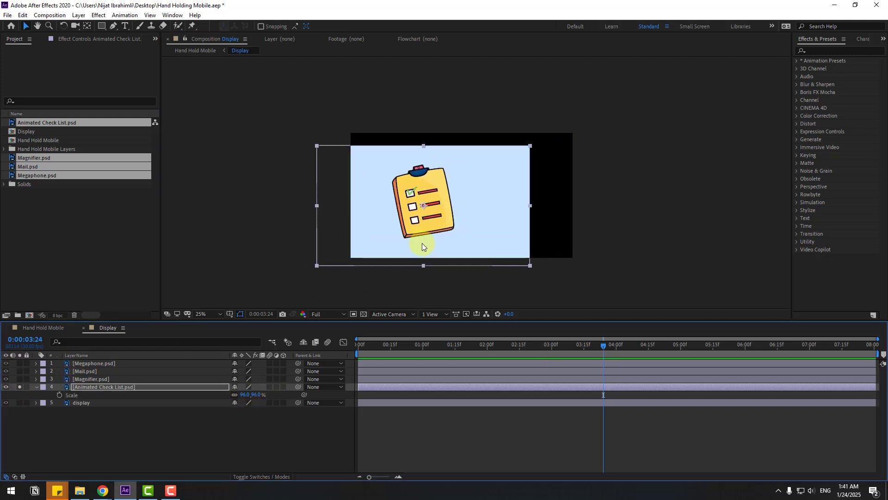
Draw a closed Pen tool mask around the clipboard outline on the Animated Check List layer to cut away its blue background
{"action": "key", "text": "period"}
{"action": "left_click", "coordinate": [113, 26]}
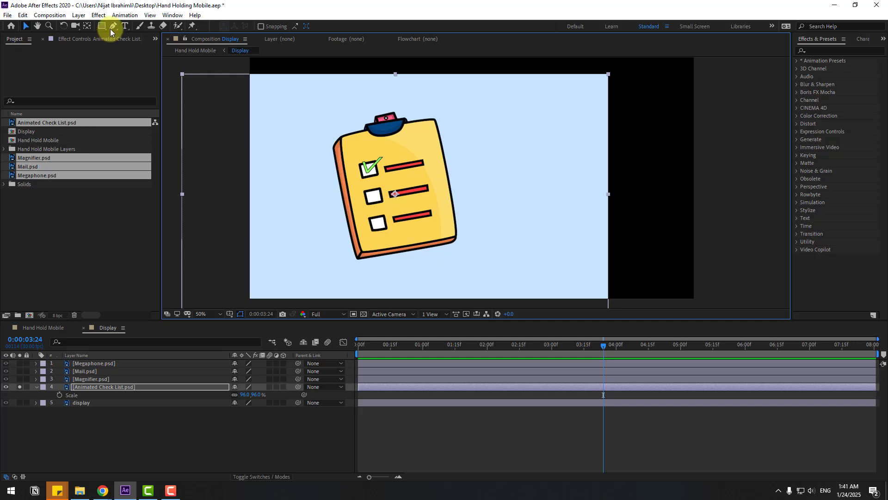
{"action": "scroll", "coordinate": [372, 224], "scroll_direction": "up", "scroll_amount": 4}
{"action": "left_click_drag", "start_coordinate": [335, 254], "coordinate": [595, 120]}
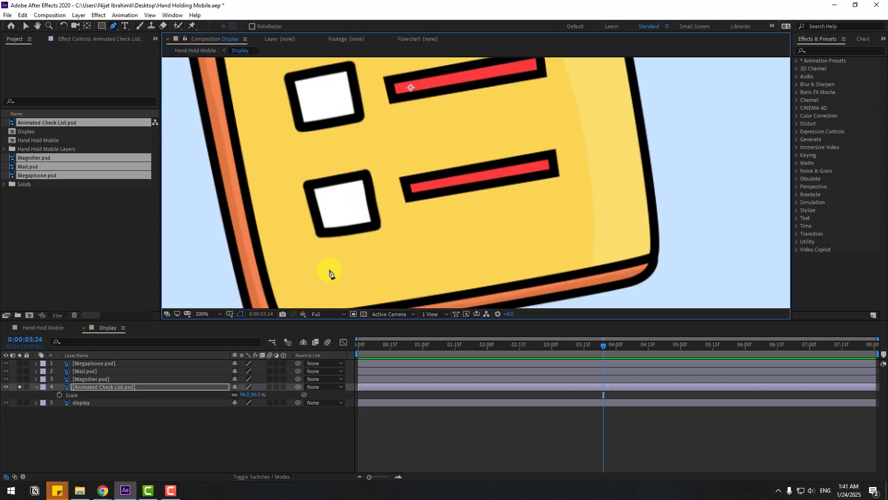
{"action": "left_click_drag", "start_coordinate": [331, 271], "coordinate": [366, 151]}
{"action": "left_click", "coordinate": [303, 232]}
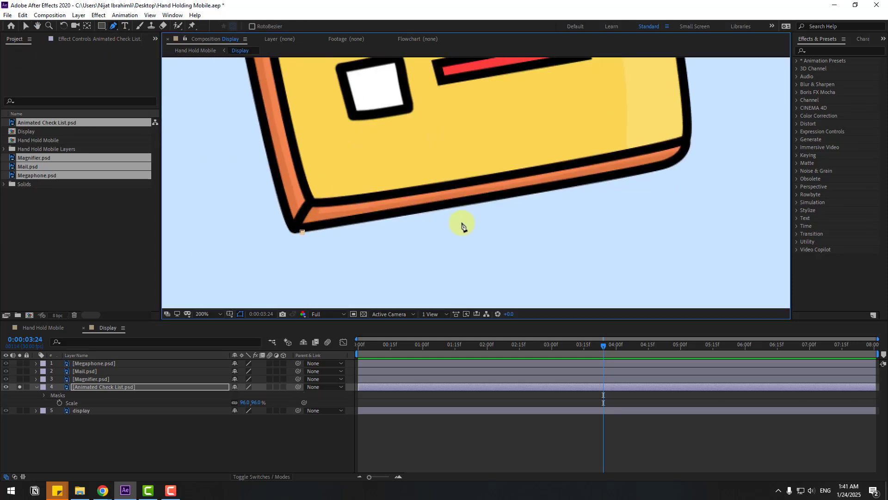
{"action": "left_click", "coordinate": [460, 207]}
{"action": "left_click", "coordinate": [594, 184]}
{"action": "left_click", "coordinate": [657, 171]}
{"action": "left_click_drag", "start_coordinate": [634, 84], "coordinate": [558, 299]}
{"action": "left_click", "coordinate": [561, 93]}
{"action": "left_click", "coordinate": [452, 98]}
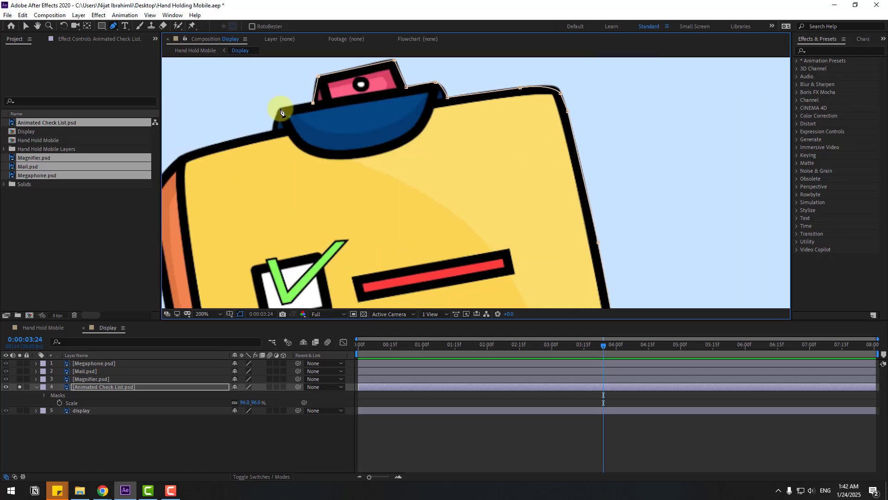
{"action": "left_click_drag", "start_coordinate": [208, 287], "coordinate": [475, 63]}
{"action": "left_click", "coordinate": [478, 213]}
{"action": "left_click", "coordinate": [494, 224]}
{"action": "scroll", "coordinate": [494, 224], "scroll_direction": "down", "scroll_amount": 2}
Scale Megaphone to 24%, Mail to 23%, Magnifier to 17% and Animated Check List to 34%, and arrange them in one vertical column
{"action": "key", "text": "v"}
{"action": "left_click_drag", "start_coordinate": [245, 402], "coordinate": [218, 403]}
{"action": "left_click", "coordinate": [498, 163]}
{"action": "key", "text": "s"}
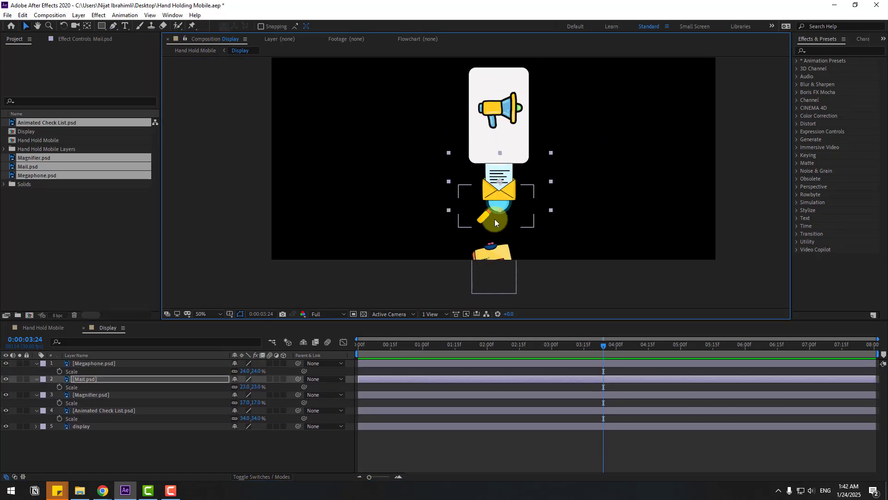
{"action": "left_click_drag", "start_coordinate": [495, 219], "coordinate": [494, 190]}
{"action": "key", "text": "u"}
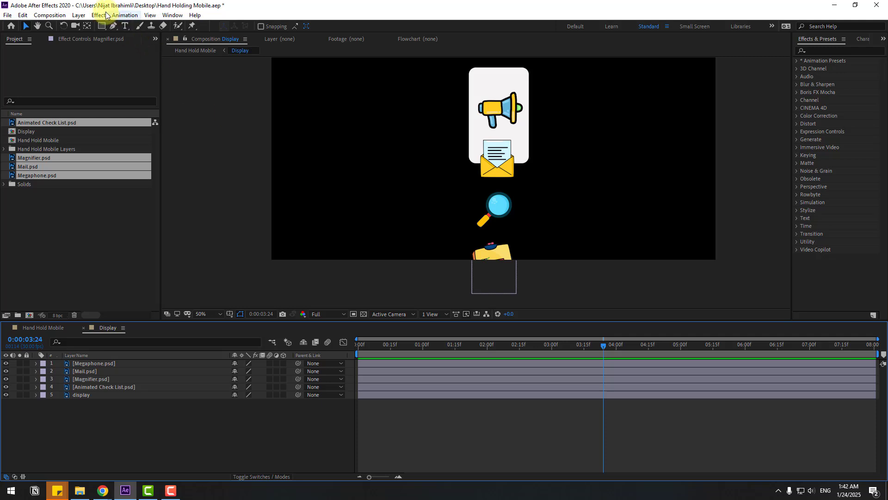
Create a null object, center its anchor point within its bounds, and position it over the megaphone
{"action": "left_click", "coordinate": [79, 14]}
{"action": "mouse_move", "coordinate": [83, 28]}
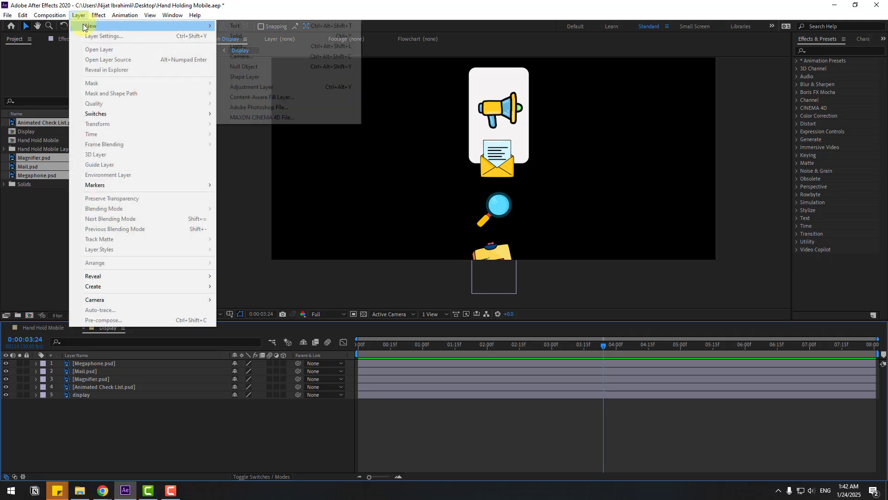
{"action": "left_click", "coordinate": [236, 66]}
{"action": "left_click_drag", "start_coordinate": [590, 134], "coordinate": [576, 179]}
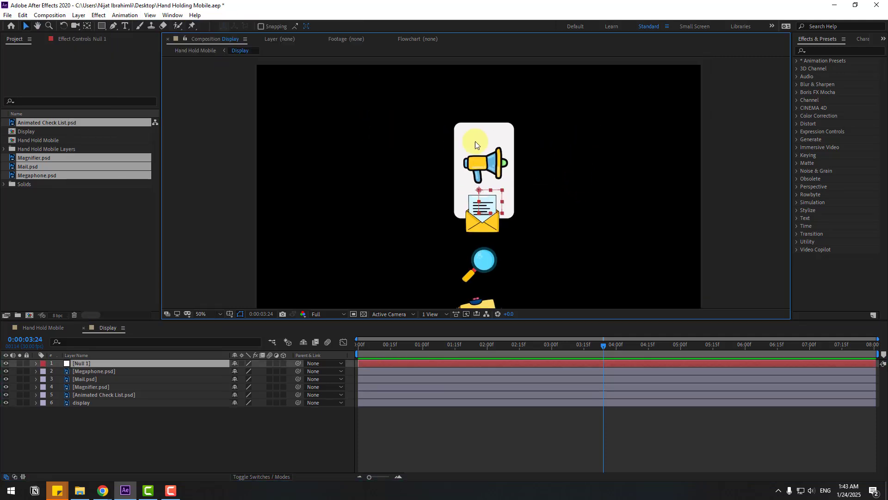
{"action": "double_click", "coordinate": [88, 28]}
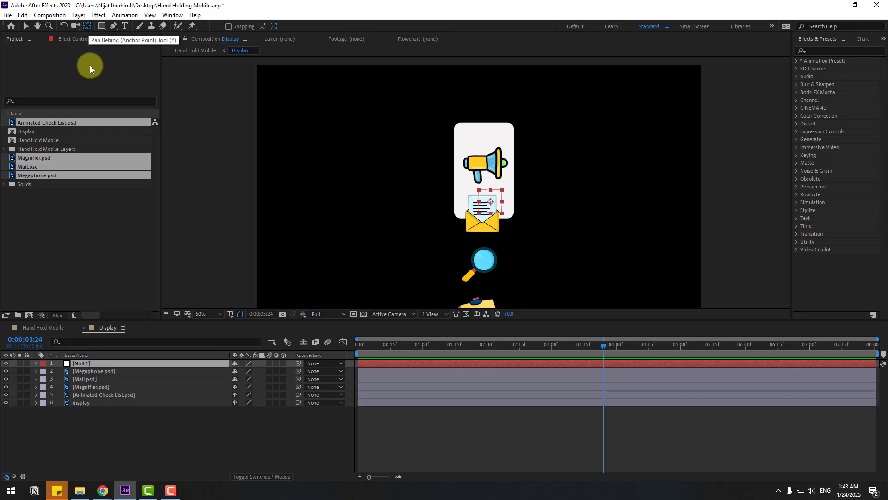
{"action": "left_click", "coordinate": [27, 28]}
{"action": "scroll", "coordinate": [474, 206], "scroll_direction": "up", "scroll_amount": 1}
{"action": "left_click_drag", "start_coordinate": [506, 221], "coordinate": [492, 153]}
Parent the Megaphone, Mail, Magnifier and Animated Check List layers to Null 1 and try moving the null
{"action": "left_click", "coordinate": [76, 372]}
{"action": "left_click", "coordinate": [90, 395], "text": "shift"}
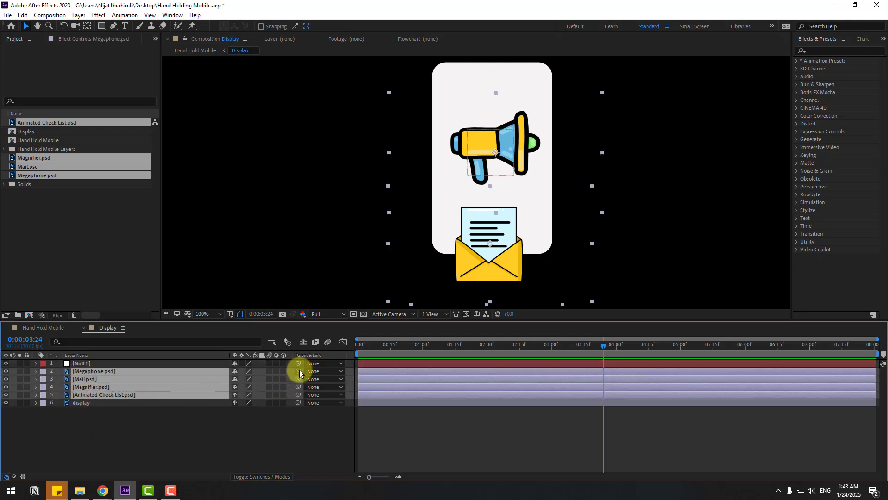
{"action": "left_click_drag", "start_coordinate": [298, 370], "coordinate": [87, 366]}
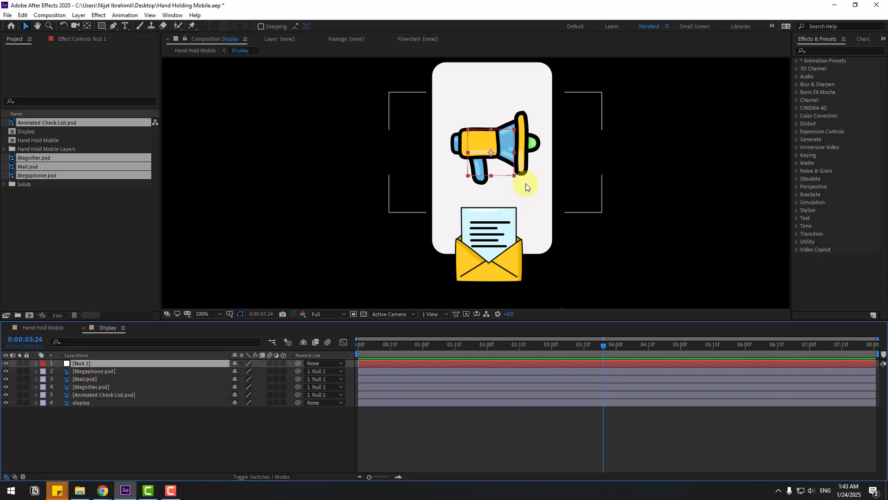
{"action": "left_click_drag", "start_coordinate": [529, 148], "coordinate": [492, 236]}
Move the Mail, Magnifier and Animated Check List layers down together so the envelope sits just below the white display
{"action": "left_click_drag", "start_coordinate": [559, 252], "coordinate": [557, 181]}
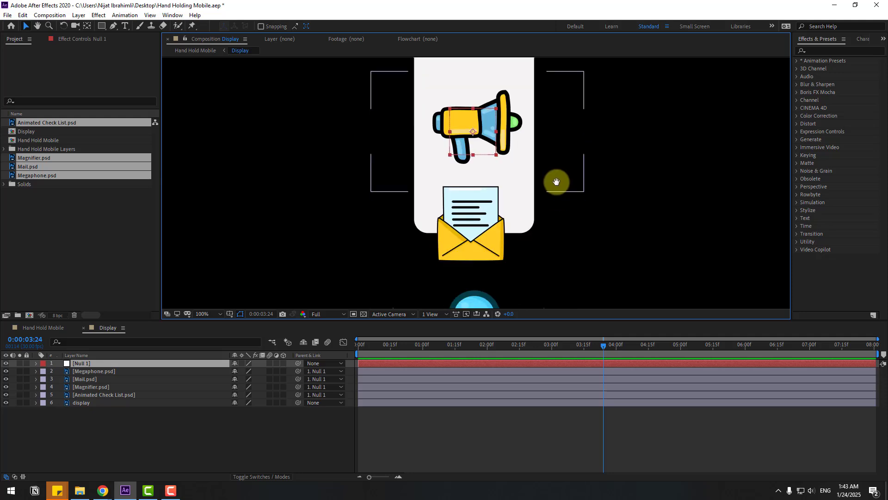
{"action": "left_click", "coordinate": [469, 217]}
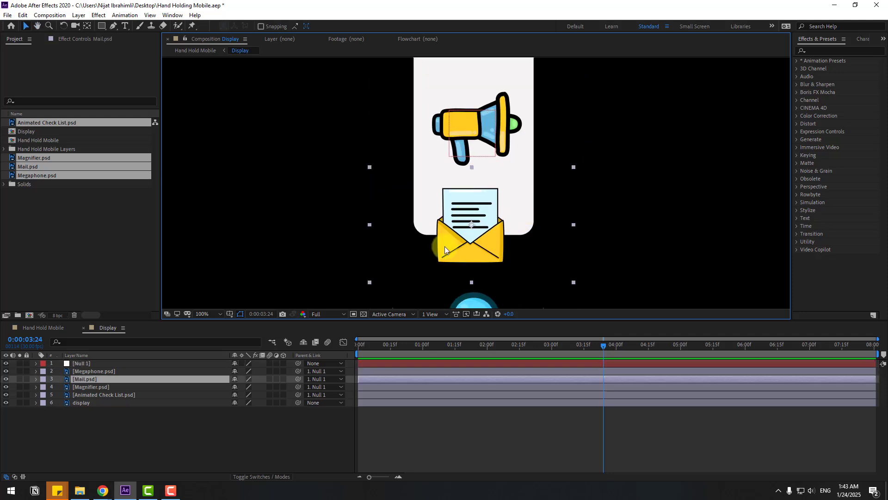
{"action": "left_click", "coordinate": [89, 395], "text": "shift"}
{"action": "left_click_drag", "start_coordinate": [455, 280], "coordinate": [452, 222]}
{"action": "left_click_drag", "start_coordinate": [480, 159], "coordinate": [486, 211]}
{"action": "scroll", "coordinate": [534, 248], "scroll_direction": "down", "scroll_amount": 1}
{"action": "left_click_drag", "start_coordinate": [536, 252], "coordinate": [509, 225]}
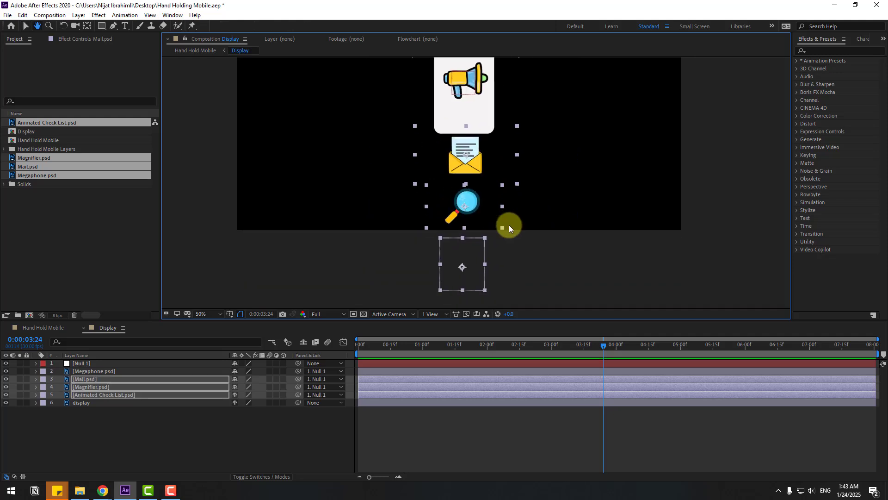
Move Magnifier and Animated Check List further down, then adjust Animated Check List alone to space out the icon column
{"action": "left_click", "coordinate": [115, 410]}
{"action": "left_click", "coordinate": [87, 386]}
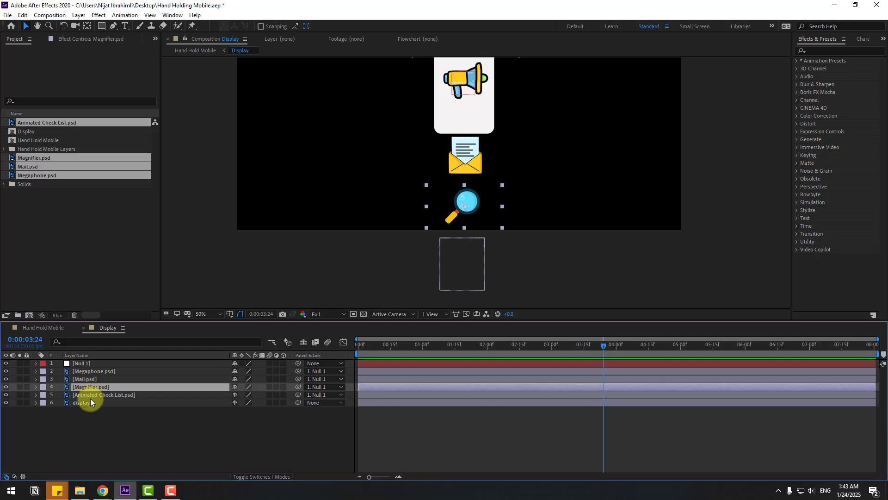
{"action": "left_click", "coordinate": [96, 396], "text": "shift"}
{"action": "left_click", "coordinate": [479, 252]}
{"action": "mouse_move", "coordinate": [478, 252]}
{"action": "left_mouse_down"}
{"action": "mouse_move", "coordinate": [470, 280]}
{"action": "mouse_move", "coordinate": [523, 224]}
{"action": "mouse_move", "coordinate": [471, 246]}
{"action": "left_mouse_up"}
{"action": "left_click", "coordinate": [262, 410]}
{"action": "left_click", "coordinate": [465, 235]}
{"action": "left_click", "coordinate": [177, 423]}
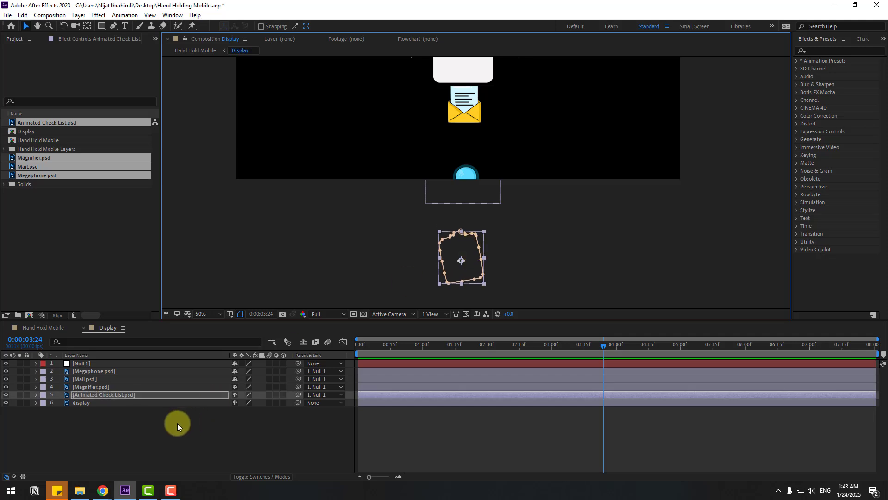
Keyframe Null 1's Position at 980, 448 in the Display composition at 0:00:02:13, matching the swipe start in Hand Hold Mobile
{"action": "left_click", "coordinate": [40, 330]}
{"action": "left_click_drag", "start_coordinate": [487, 346], "coordinate": [518, 348]}
{"action": "left_click", "coordinate": [101, 328]}
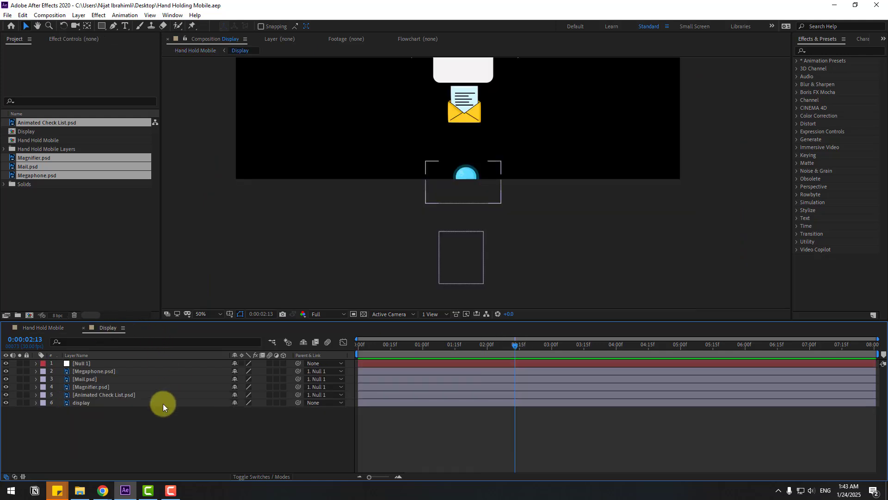
{"action": "left_click", "coordinate": [76, 365]}
{"action": "scroll", "coordinate": [441, 251], "scroll_direction": "up", "scroll_amount": 5}
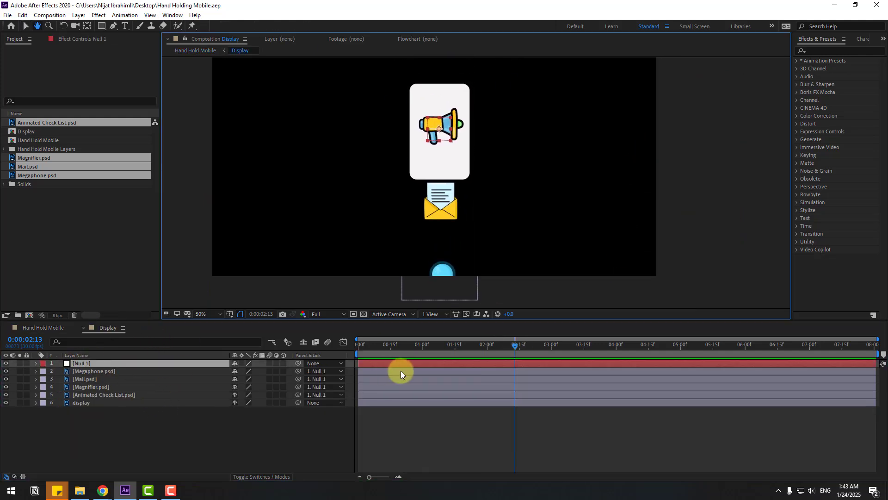
{"action": "key", "text": "p"}
{"action": "left_click", "coordinate": [59, 371]}
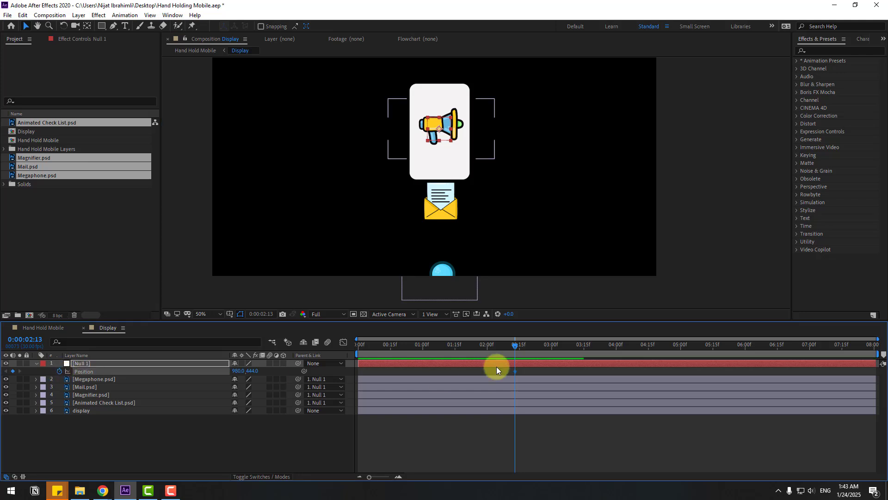
{"action": "scroll", "coordinate": [501, 134], "scroll_direction": "up", "scroll_amount": 4}
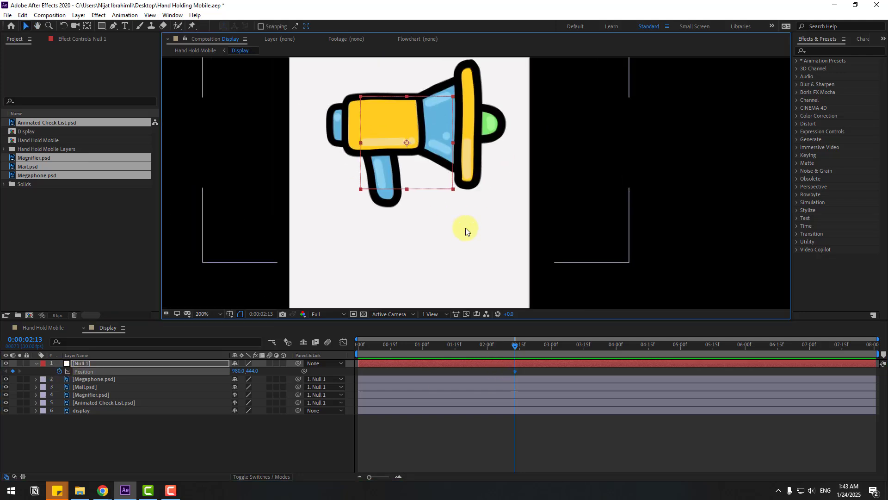
{"action": "scroll", "coordinate": [465, 228], "scroll_direction": "down", "scroll_amount": 2}
{"action": "left_click_drag", "start_coordinate": [250, 372], "coordinate": [259, 373]}
At 0:00:03:01 in the Display composition, set Null 1's Position to 980, -522 to scroll the clipboard into the display
{"action": "left_click", "coordinate": [43, 327]}
{"action": "mouse_move", "coordinate": [551, 350]}
{"action": "left_mouse_down"}
{"action": "mouse_move", "coordinate": [523, 345]}
{"action": "mouse_move", "coordinate": [554, 346]}
{"action": "left_mouse_up"}
{"action": "left_click", "coordinate": [109, 325]}
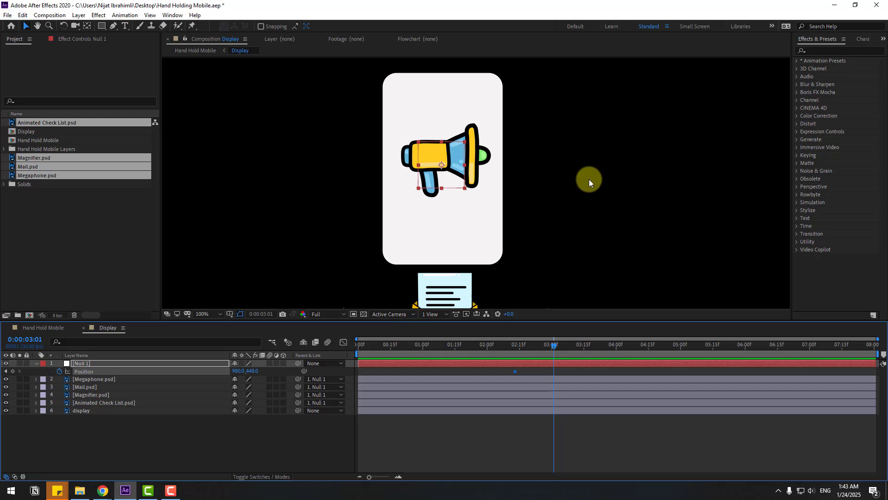
{"action": "left_click_drag", "start_coordinate": [252, 373], "coordinate": [206, 371]}
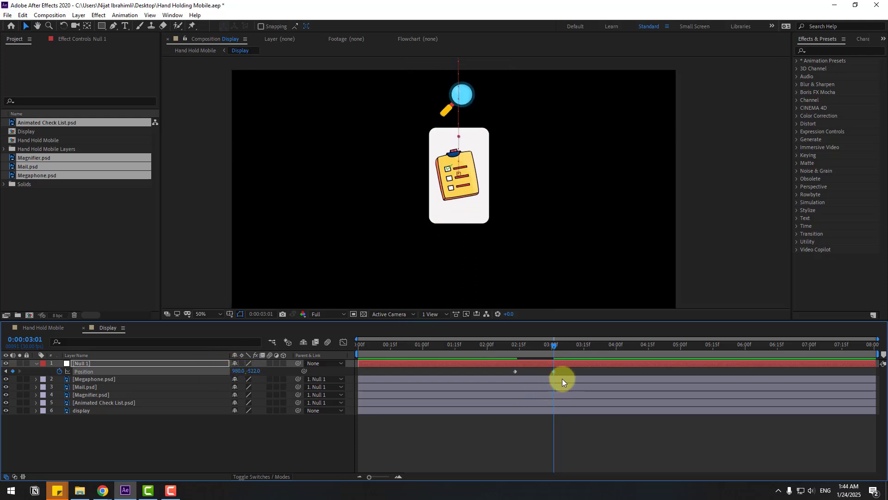
Apply Easy Ease to both Null 1 Position keyframes and lengthen the end handle in the speed graph for a fast start and slow finish
{"action": "right_click", "coordinate": [516, 372]}
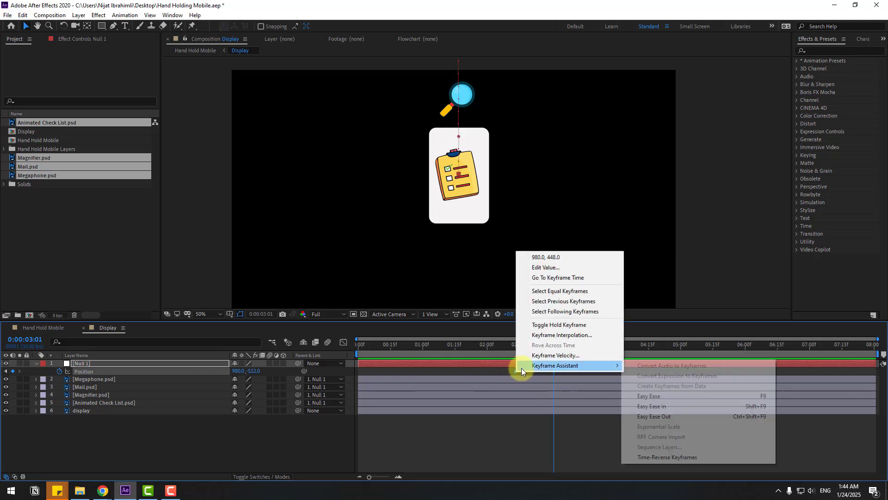
{"action": "mouse_move", "coordinate": [638, 363]}
{"action": "left_click", "coordinate": [651, 388]}
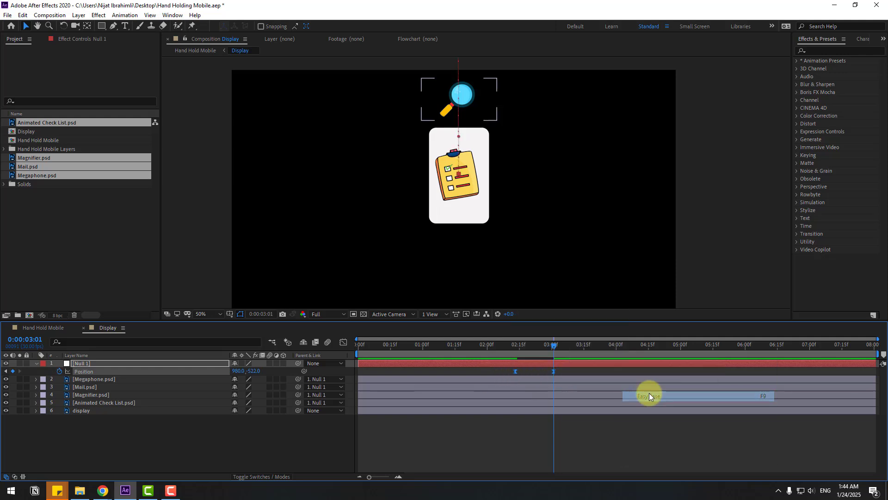
{"action": "left_click", "coordinate": [343, 343]}
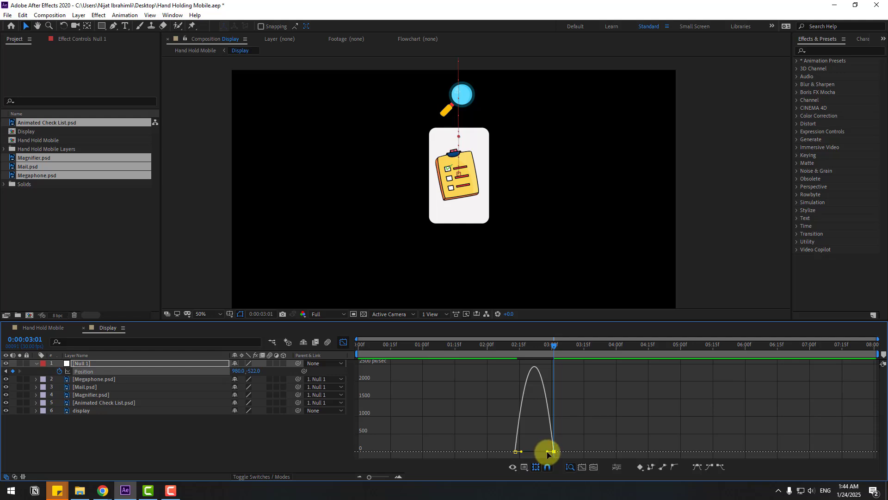
{"action": "left_click_drag", "start_coordinate": [547, 451], "coordinate": [540, 451]}
Start the work area just before the scroll, shift Null 1's second Position keyframe beyond 3:15f, and preview it in Hand Hold Mobile
{"action": "left_click_drag", "start_coordinate": [354, 356], "coordinate": [502, 356]}
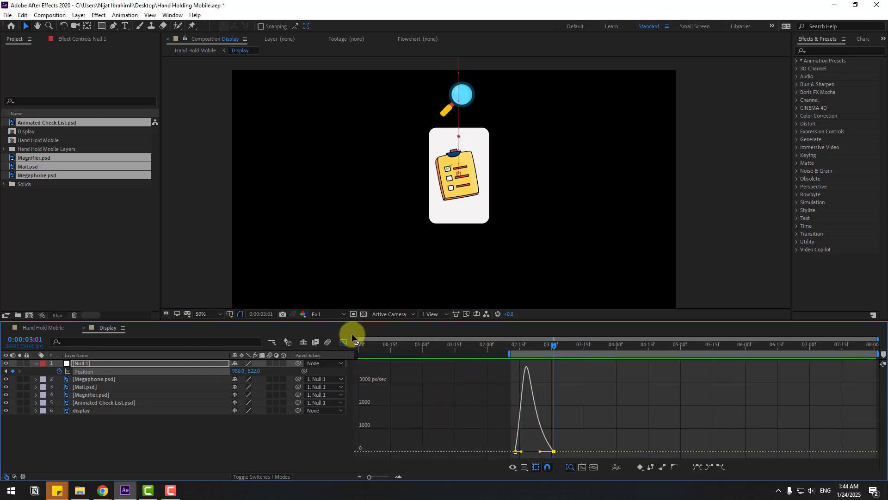
{"action": "key", "text": "shift+F3"}
{"action": "left_click_drag", "start_coordinate": [554, 371], "coordinate": [598, 379]}
{"action": "key", "text": "space"}
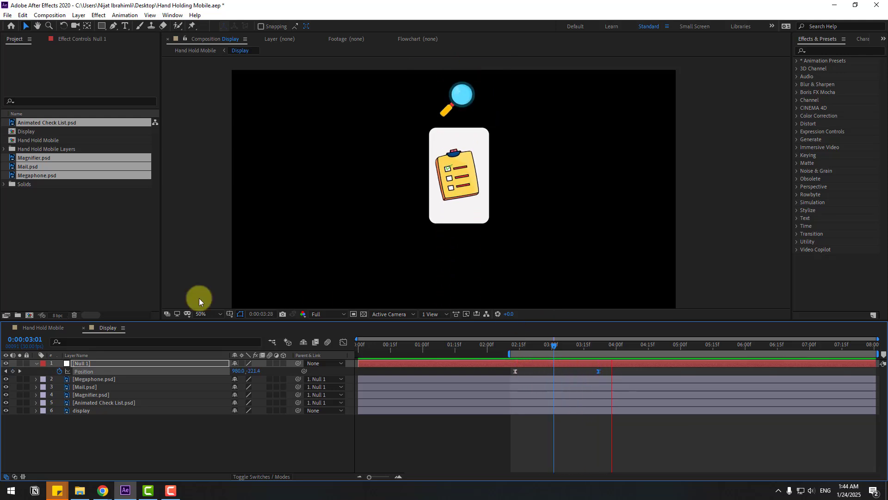
{"action": "left_click", "coordinate": [42, 327]}
{"action": "key", "text": "space"}
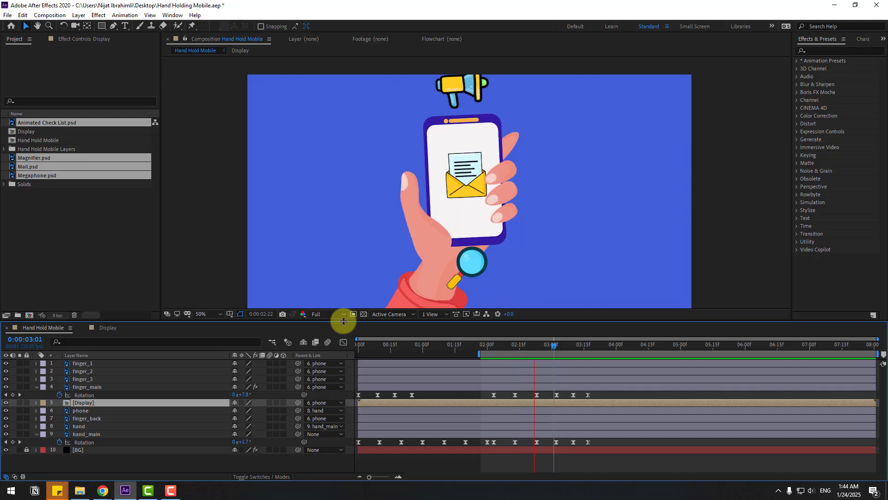
{"action": "key", "text": "space"}
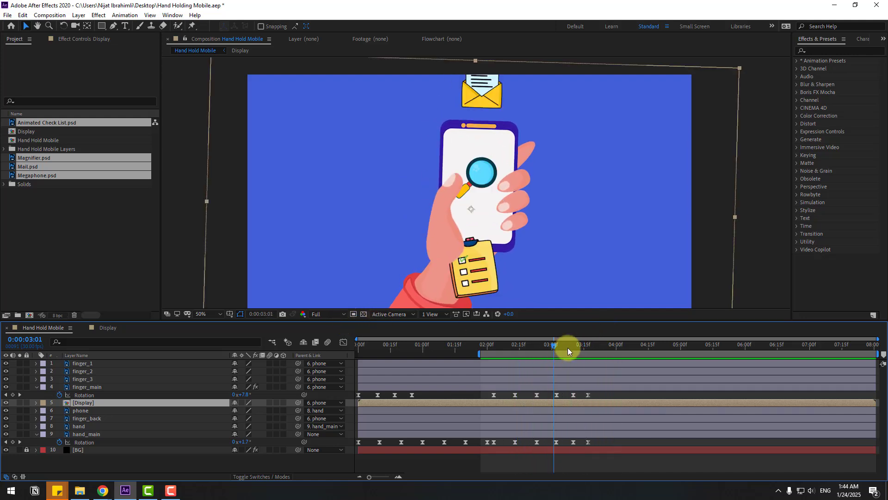
Draw a rectangular mask on the Display layer around the phone's screen to hide icons outside it, and preview the result
{"action": "left_click", "coordinate": [101, 27]}
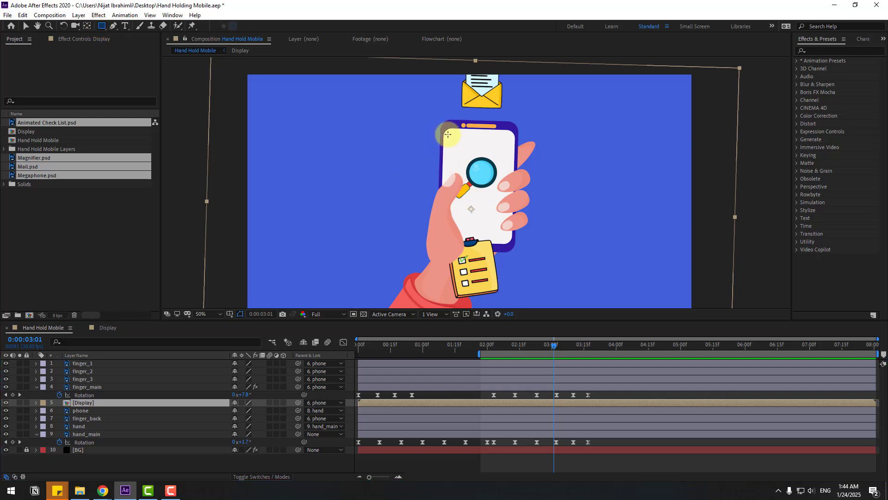
{"action": "left_click_drag", "start_coordinate": [448, 134], "coordinate": [508, 240]}
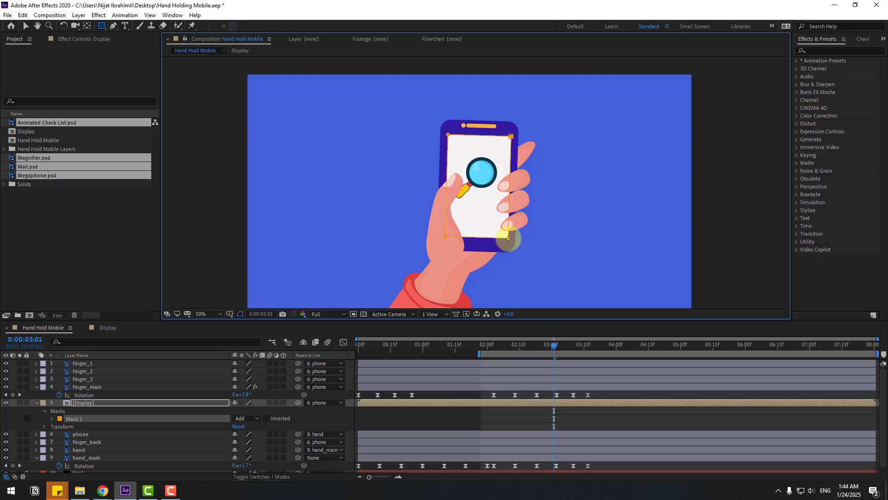
{"action": "left_click", "coordinate": [26, 26]}
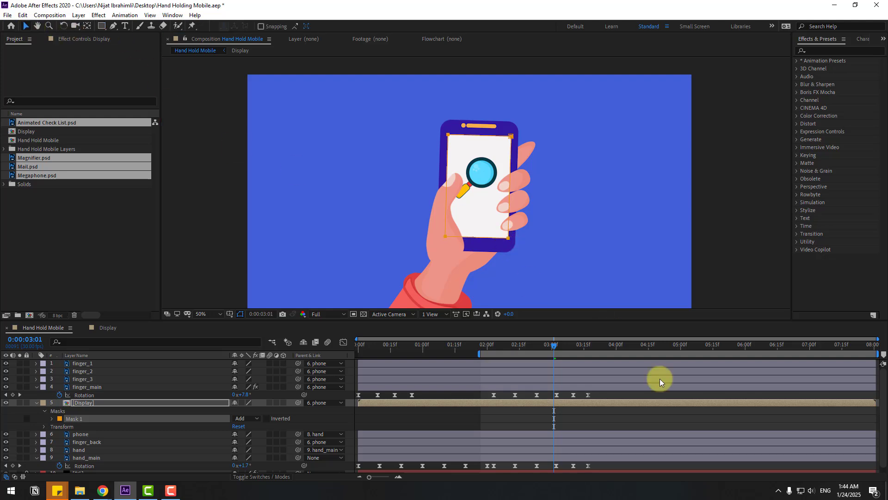
{"action": "left_click", "coordinate": [632, 412]}
{"action": "key", "text": "space"}
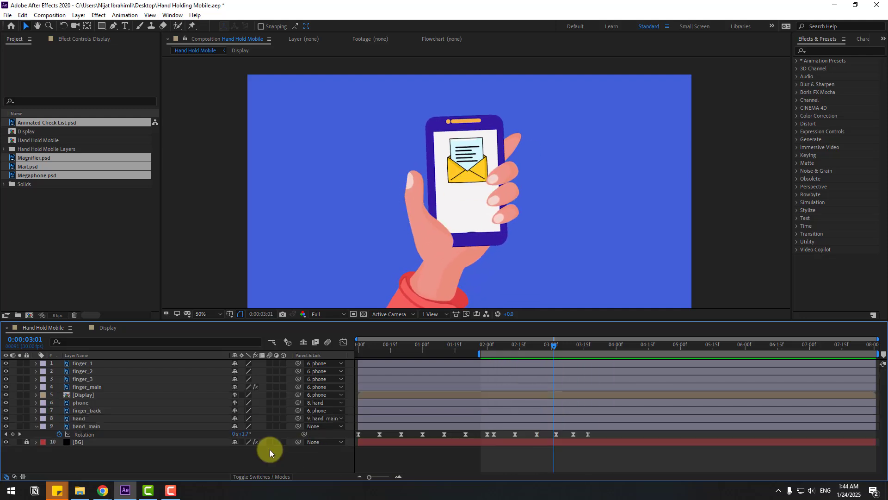
{"action": "key", "text": "space"}
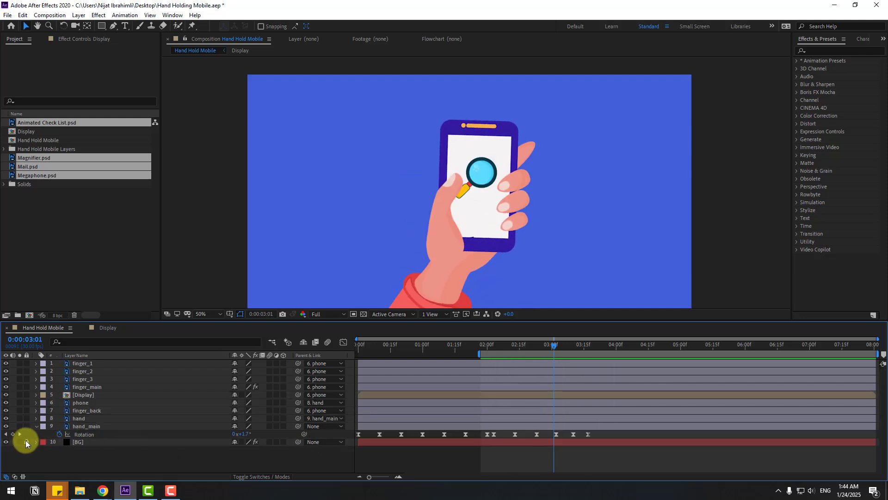
Unlock and duplicate the BG layer, and rename the copy grid
{"action": "left_click", "coordinate": [79, 443]}
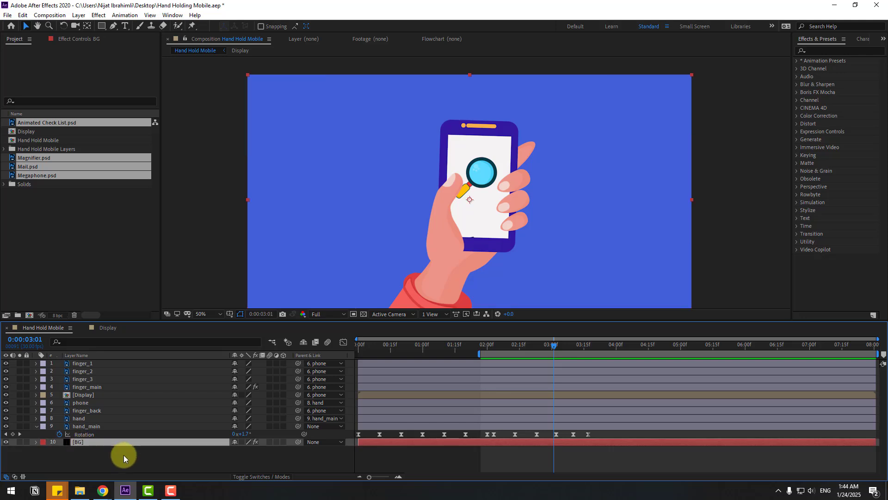
{"action": "key", "text": "ctrl+d"}
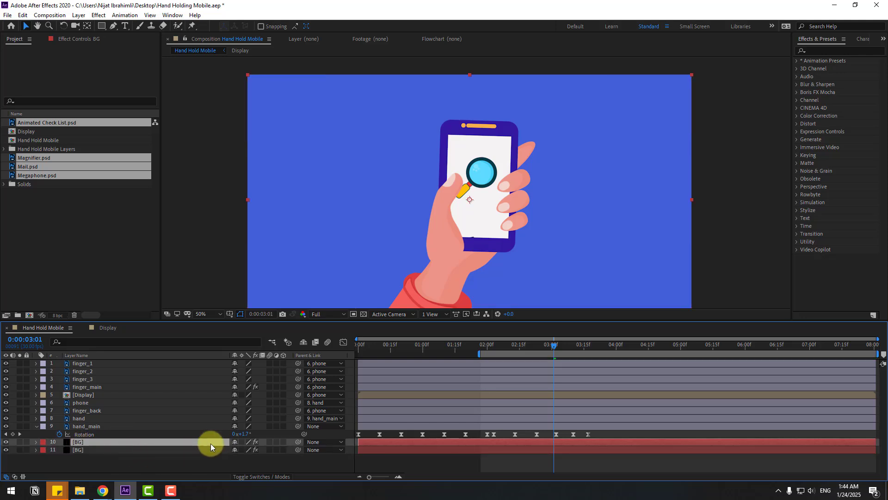
{"action": "key", "text": "Return"}
{"action": "type", "text": "grid"}
{"action": "key", "text": "Return"}
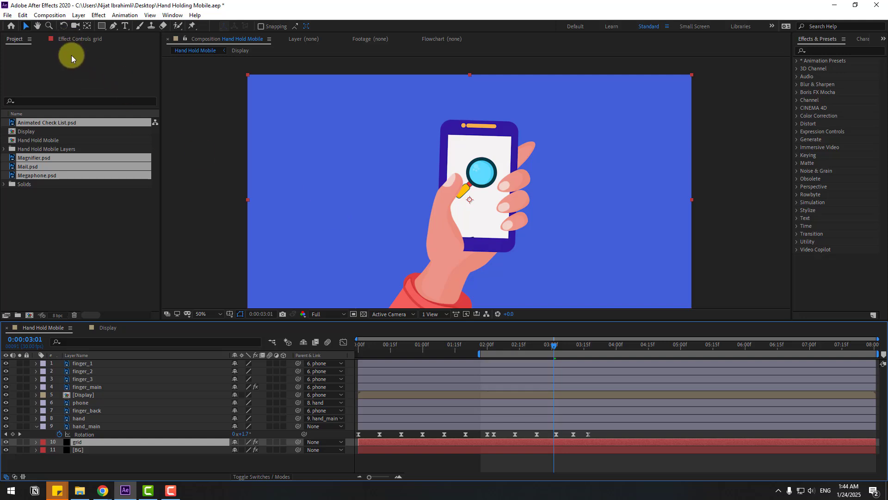
Delete the Fill effect from the grid layer and apply the Grid effect in its place
{"action": "left_click", "coordinate": [68, 39]}
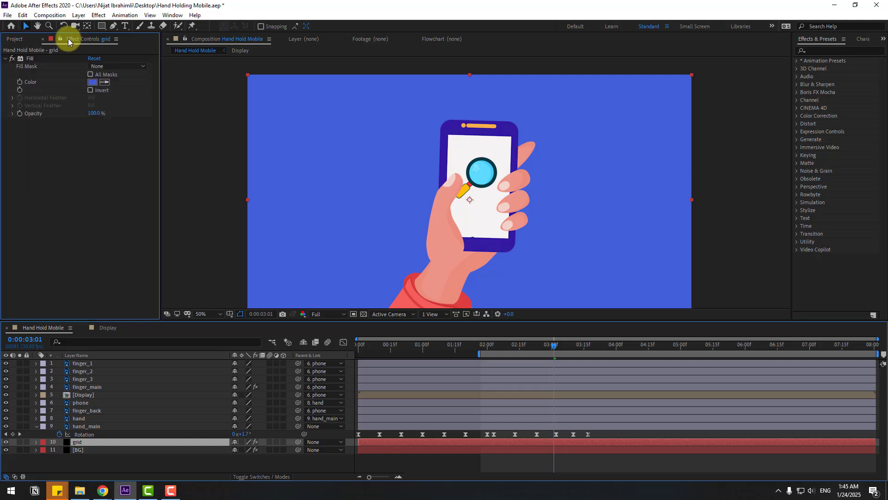
{"action": "left_click", "coordinate": [28, 59]}
{"action": "key", "text": "Delete"}
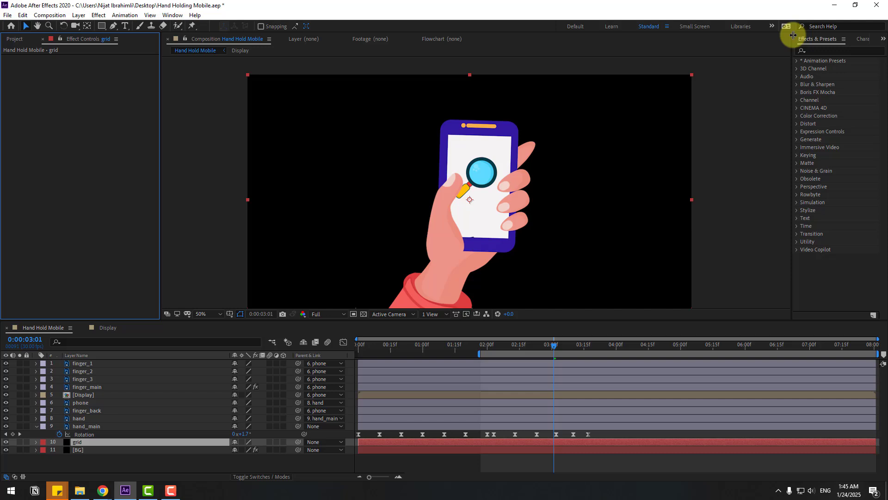
{"action": "left_click", "coordinate": [843, 50]}
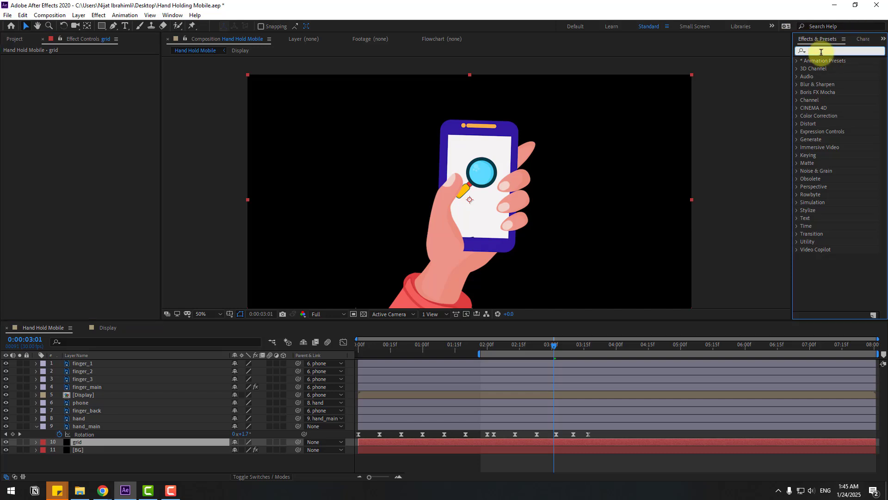
{"action": "type", "text": "grid"}
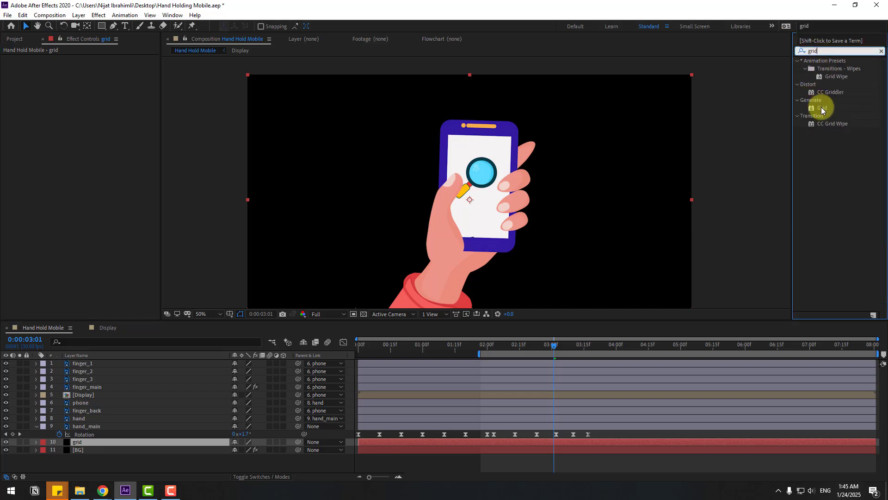
{"action": "left_click_drag", "start_coordinate": [822, 109], "coordinate": [74, 442]}
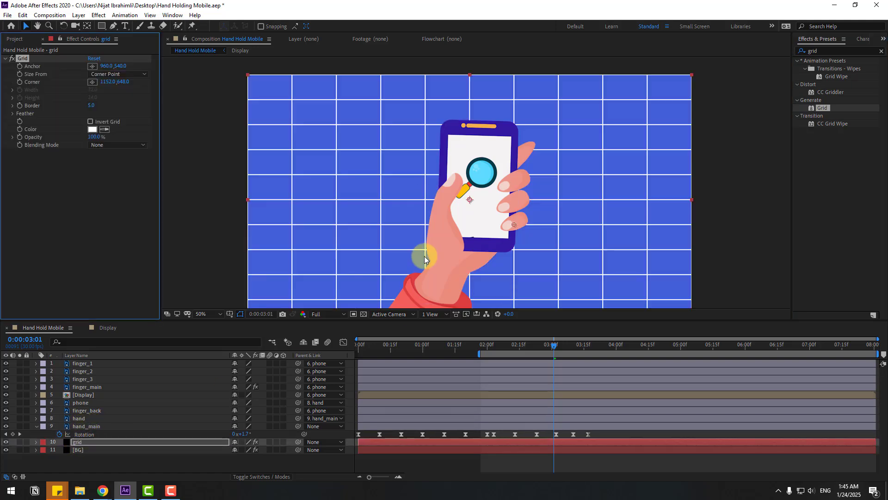
Set the Grid effect's Opacity to 16%, Size From to Width Slider and Width to 95.4
{"action": "left_click_drag", "start_coordinate": [92, 138], "coordinate": [115, 80]}
{"action": "left_click", "coordinate": [111, 77]}
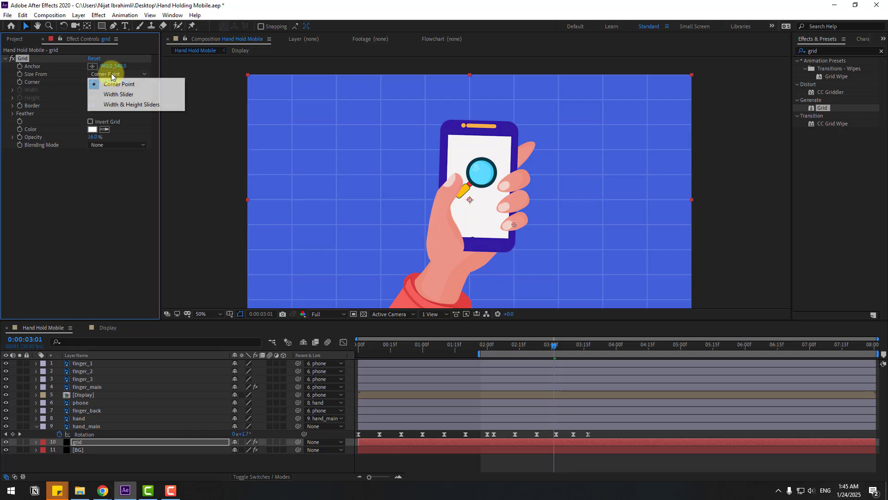
{"action": "left_click", "coordinate": [110, 94]}
{"action": "left_click_drag", "start_coordinate": [40, 104], "coordinate": [80, 101]}
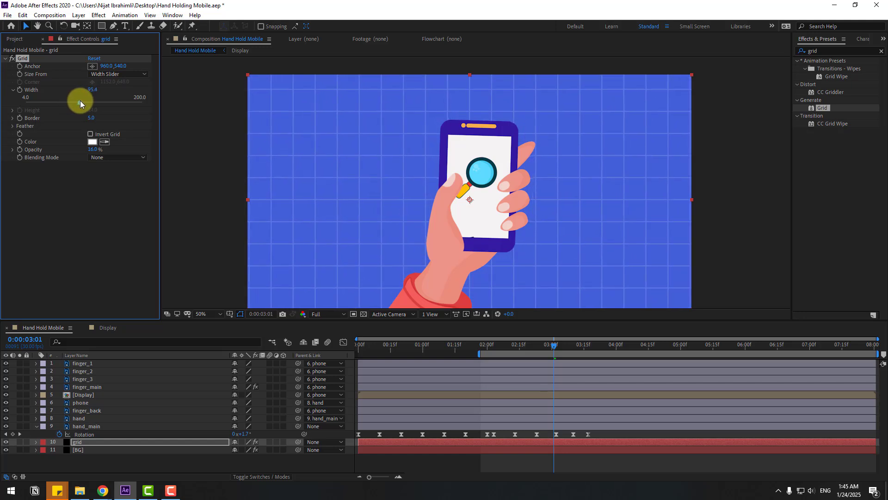
Apply the CC Lens effect to the grid layer and set its Size to 246
{"action": "left_click", "coordinate": [803, 185]}
{"action": "left_click", "coordinate": [813, 53]}
{"action": "double_click", "coordinate": [813, 53]}
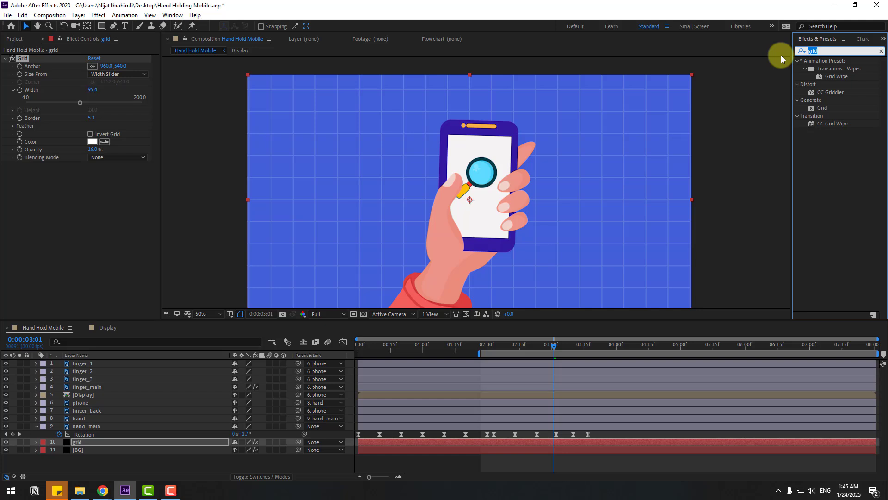
{"action": "type", "text": "lens"}
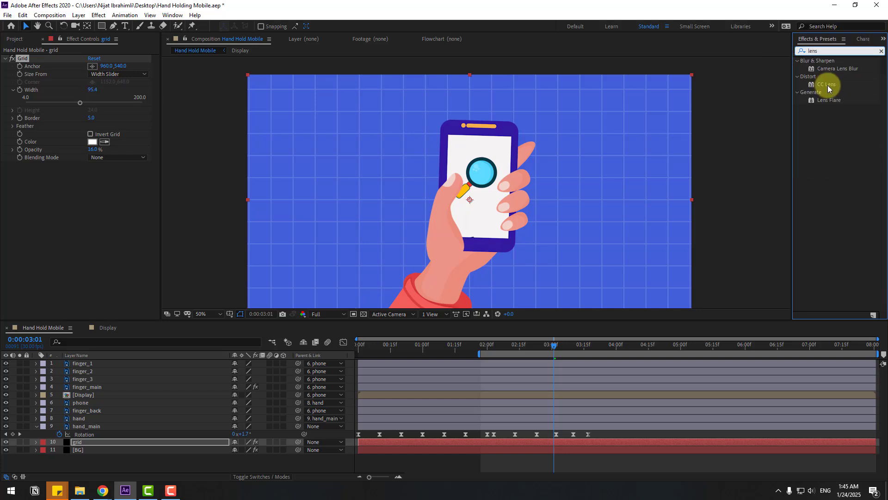
{"action": "left_click_drag", "start_coordinate": [828, 89], "coordinate": [80, 436]}
{"action": "left_click_drag", "start_coordinate": [90, 183], "coordinate": [160, 174]}
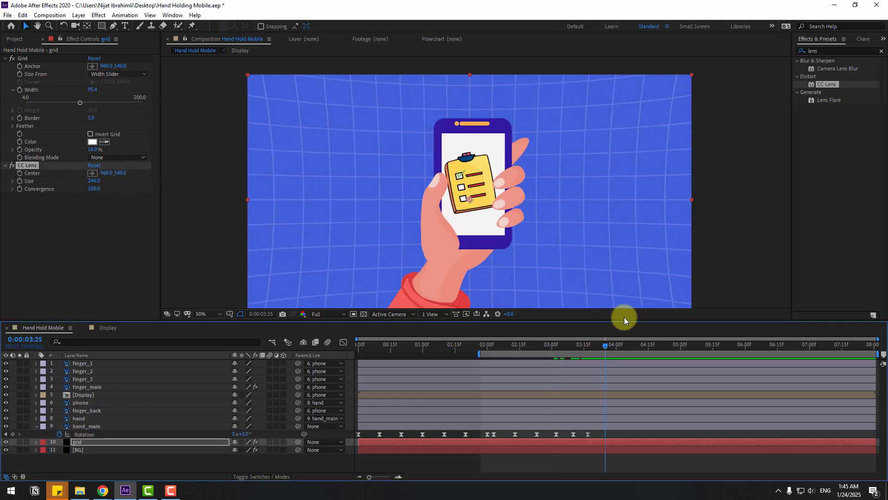
Set the work area to run from the start of the composition to 0:00:03:25
{"action": "key", "text": "n"}
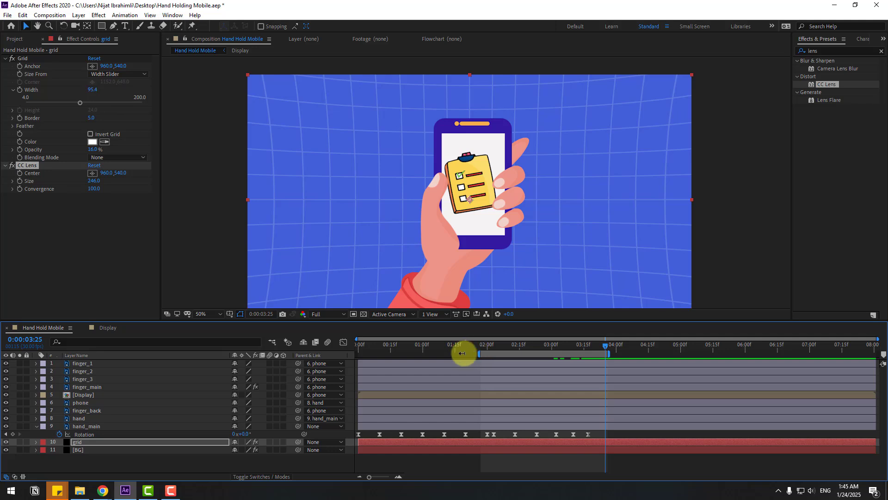
{"action": "left_click_drag", "start_coordinate": [461, 353], "coordinate": [355, 354]}
{"action": "key", "text": "ctrl+a"}
{"action": "left_click", "coordinate": [71, 471]}
Lock the grid and BG layers
{"action": "left_click", "coordinate": [81, 443]}
{"action": "left_click", "coordinate": [82, 449], "text": "ctrl"}
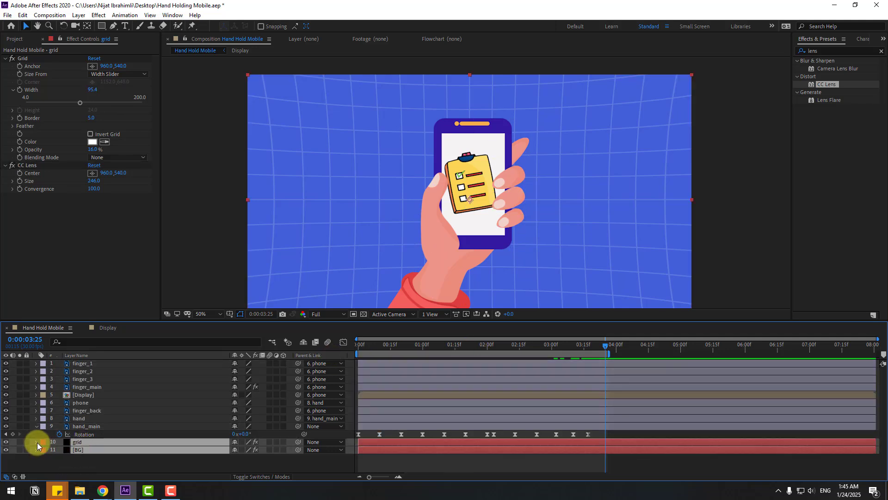
{"action": "left_click", "coordinate": [27, 442]}
{"action": "left_click", "coordinate": [27, 450]}
Enable motion blur on all layers from finger_1 down to hand_main
{"action": "left_click", "coordinate": [94, 426]}
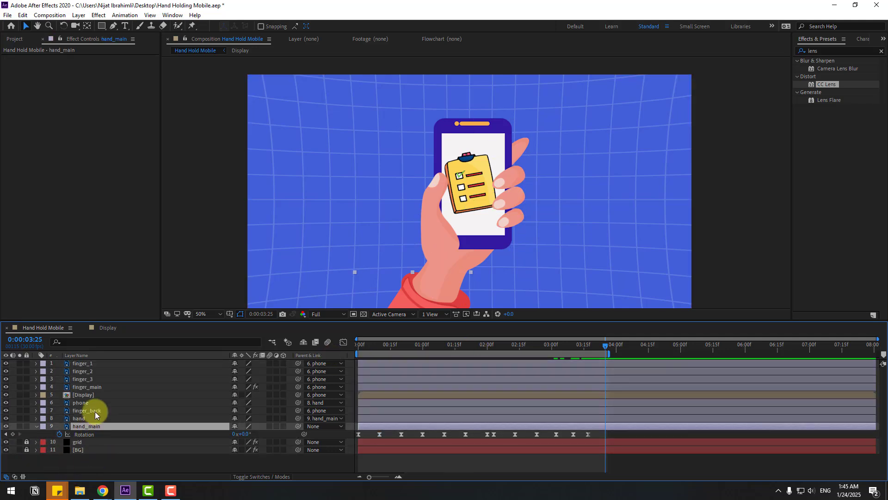
{"action": "left_click", "coordinate": [84, 363], "text": "shift"}
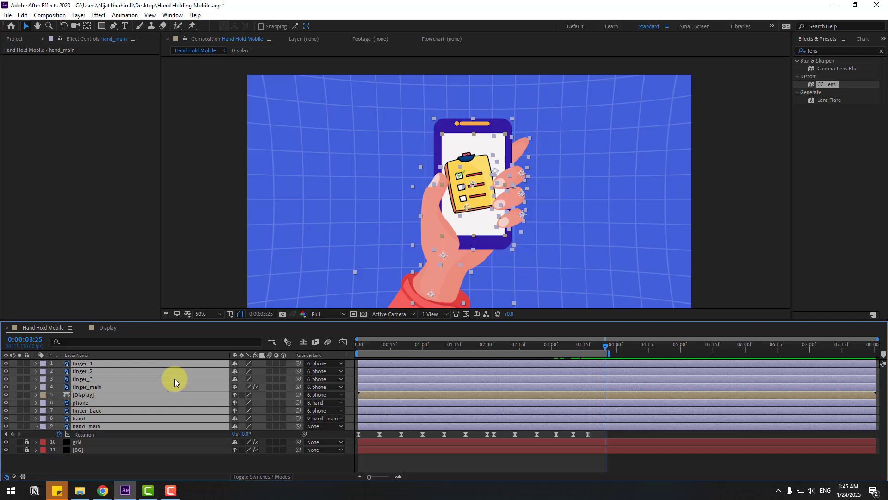
{"action": "left_click", "coordinate": [269, 362]}
{"action": "left_click", "coordinate": [581, 464]}
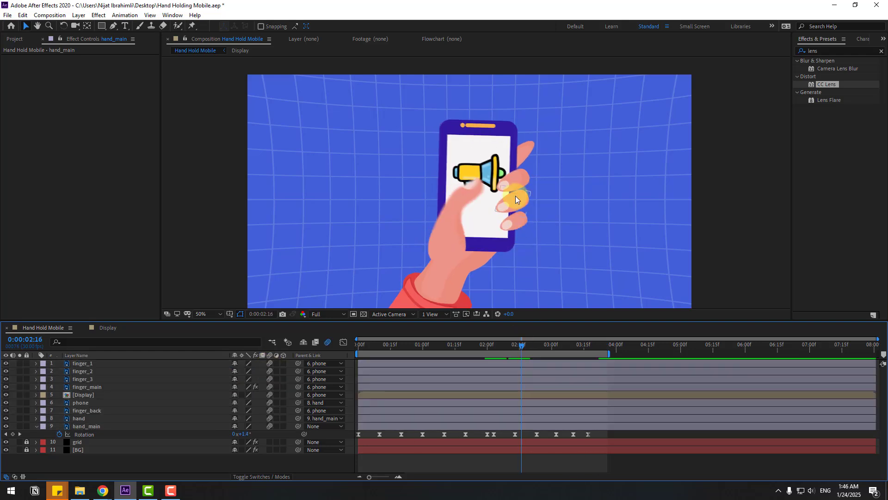
Reveal the keyframes of finger_1, finger_2 and finger_3 and add a Rotation keyframe to each at 0:00:02:05
{"action": "left_click", "coordinate": [515, 190]}
{"action": "left_click", "coordinate": [517, 203], "text": "shift"}
{"action": "left_click", "coordinate": [519, 223], "text": "shift"}
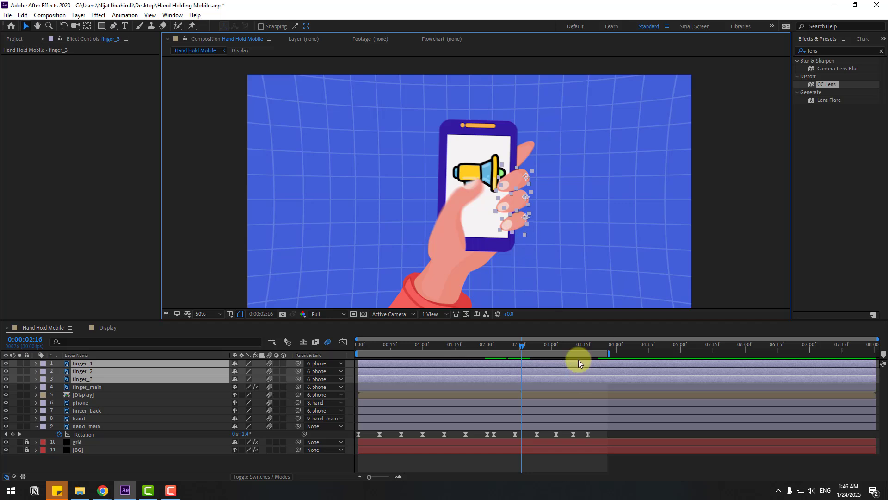
{"action": "key", "text": "u"}
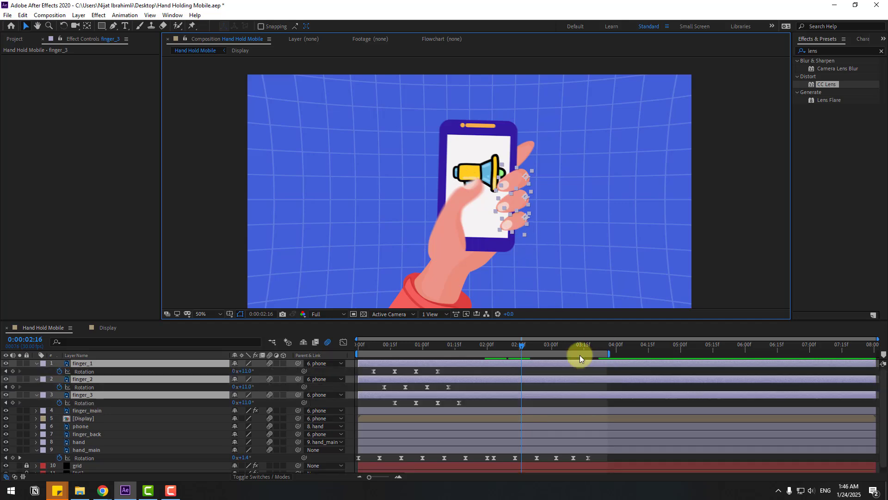
{"action": "mouse_move", "coordinate": [500, 348]}
{"action": "left_mouse_down"}
{"action": "mouse_move", "coordinate": [487, 346]}
{"action": "mouse_move", "coordinate": [500, 345]}
{"action": "left_mouse_up"}
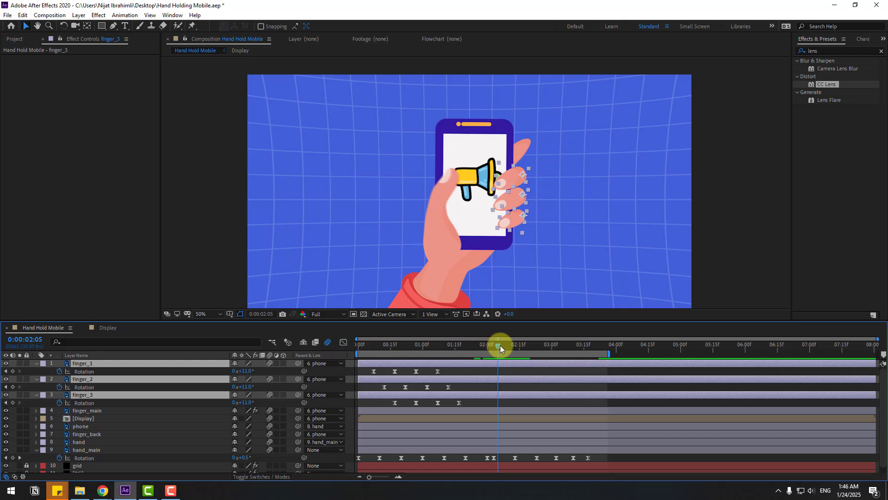
{"action": "left_click", "coordinate": [13, 371]}
Set the Rotation of finger_1, finger_2 and finger_3 to 33° at 0:00:02:22 and 14° at 0:00:03:12
{"action": "left_click_drag", "start_coordinate": [513, 346], "coordinate": [534, 345]}
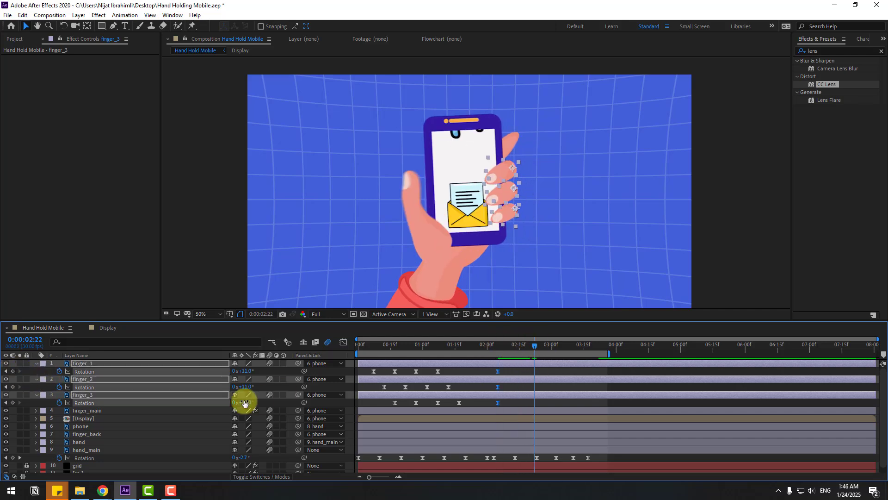
{"action": "left_click_drag", "start_coordinate": [249, 370], "coordinate": [252, 370]}
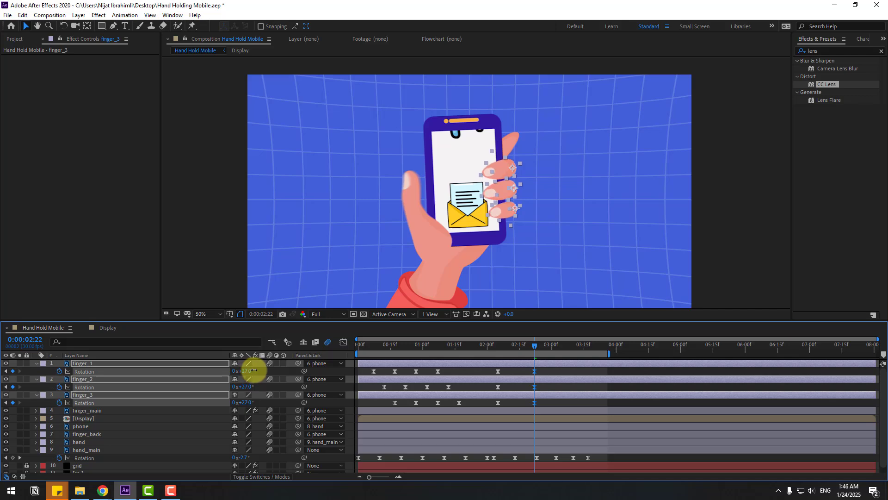
{"action": "left_click", "coordinate": [577, 344]}
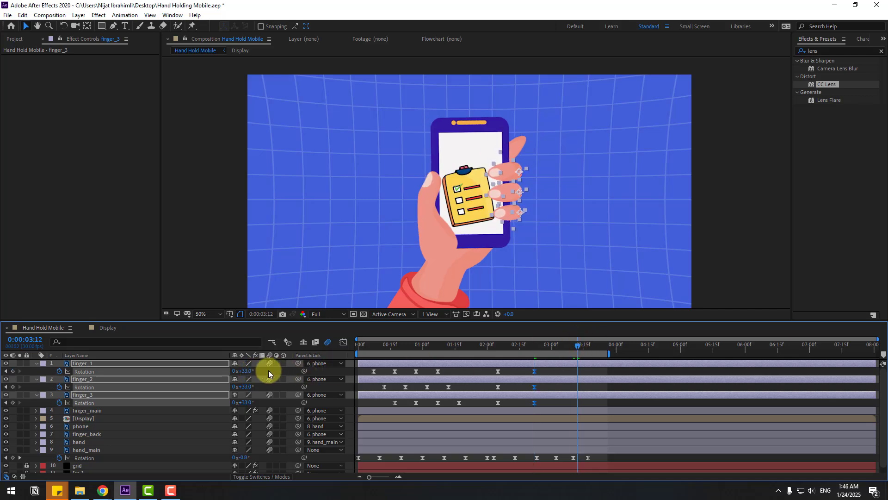
{"action": "left_click_drag", "start_coordinate": [245, 372], "coordinate": [235, 371]}
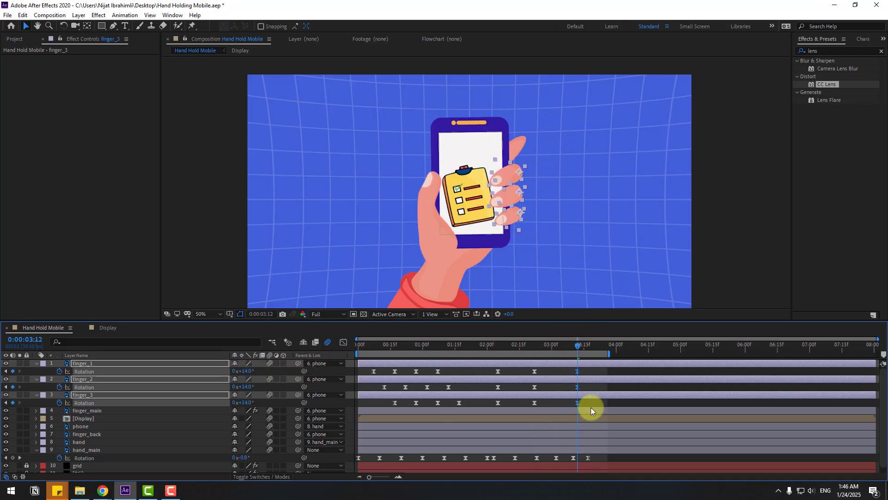
Delay finger_2's three new Rotation keyframes by about 4 frames and finger_3's by about 9 frames, and check the motion
{"action": "left_click_drag", "start_coordinate": [584, 385], "coordinate": [507, 387]}
{"action": "left_click_drag", "start_coordinate": [585, 400], "coordinate": [517, 404]}
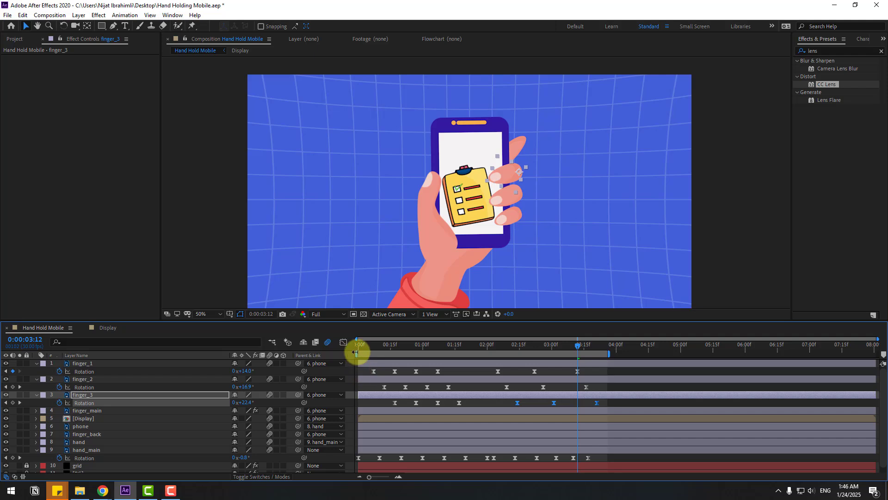
{"action": "left_click_drag", "start_coordinate": [491, 346], "coordinate": [532, 356]}
Add a Rotation keyframe to finger_back shortly after 0:00:02:00 and rotate the finger at 0:00:02:13
{"action": "left_click", "coordinate": [88, 433]}
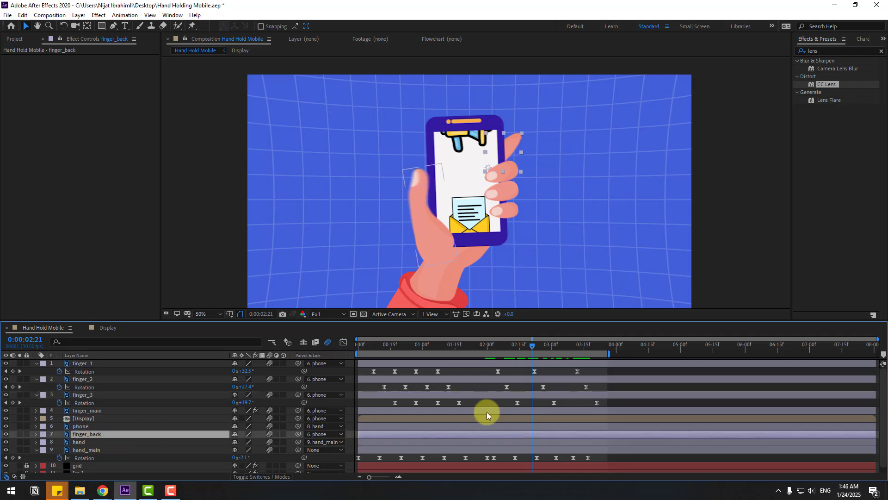
{"action": "key", "text": "r"}
{"action": "scroll", "coordinate": [576, 411], "scroll_direction": "down", "scroll_amount": 1}
{"action": "left_click", "coordinate": [504, 344]}
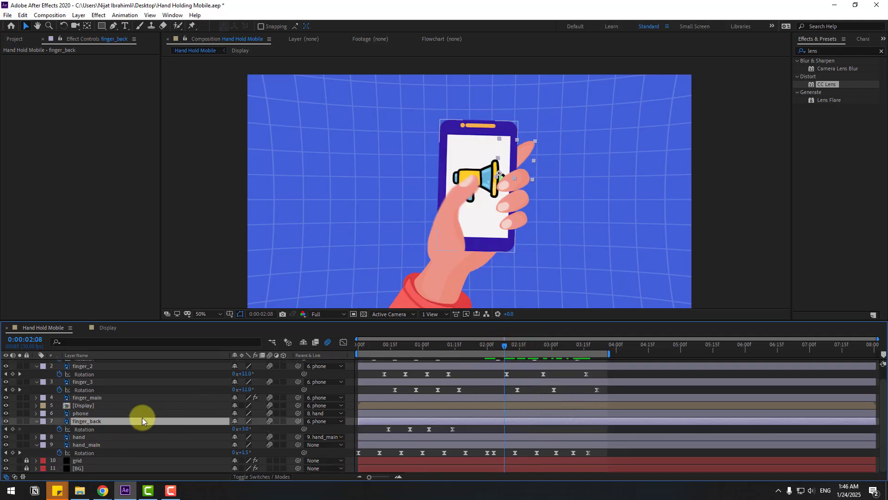
{"action": "left_click", "coordinate": [13, 428]}
{"action": "left_click_drag", "start_coordinate": [504, 345], "coordinate": [515, 346]}
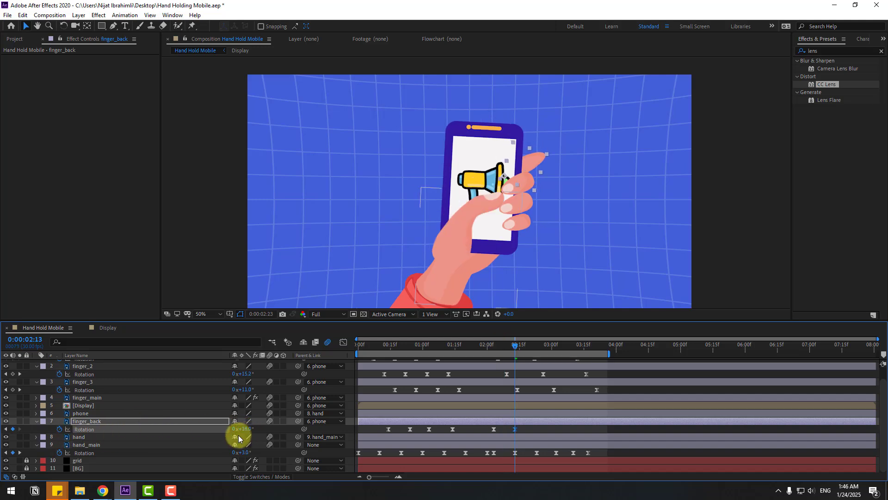
Keyframe finger_back's Rotation every 10 frames from 0:00:02:23 to 0:00:03:13, set it to 0° at 0:00:03:23, and preview the animation
{"action": "key", "text": "shift+Page_Down"}
{"action": "key", "text": "shift+Page_Down"}
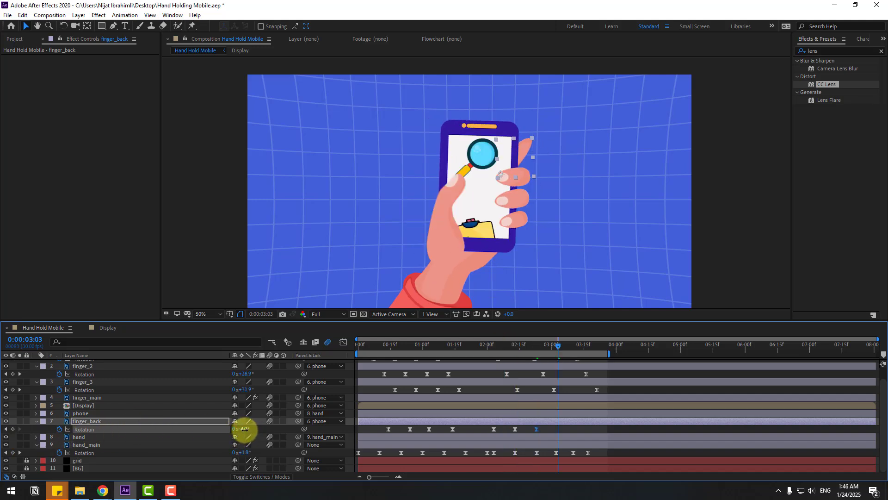
{"action": "key", "text": "shift+Page_Down"}
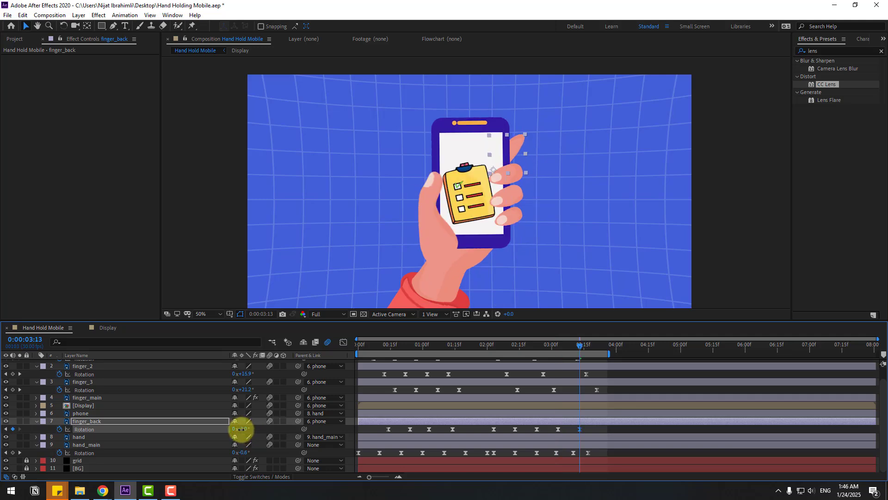
{"action": "key", "text": "shift+Page_Down"}
{"action": "left_click", "coordinate": [242, 429]}
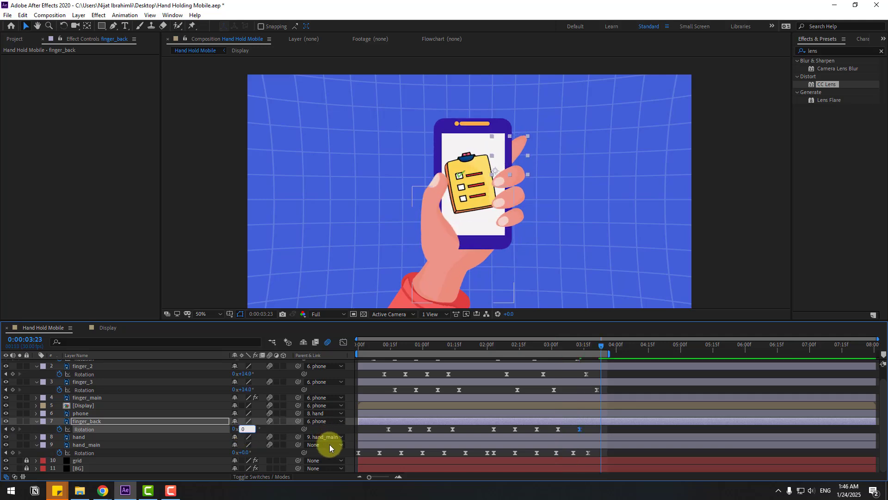
{"action": "key", "text": "Return"}
{"action": "key", "text": "space"}
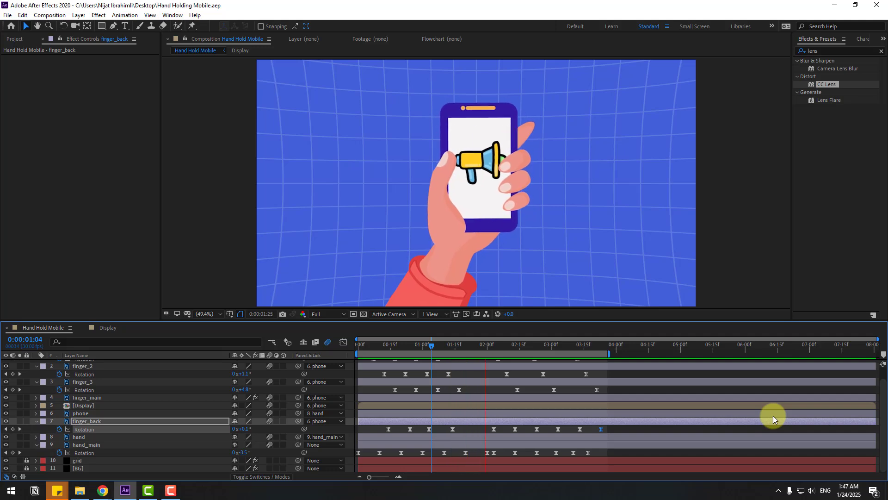